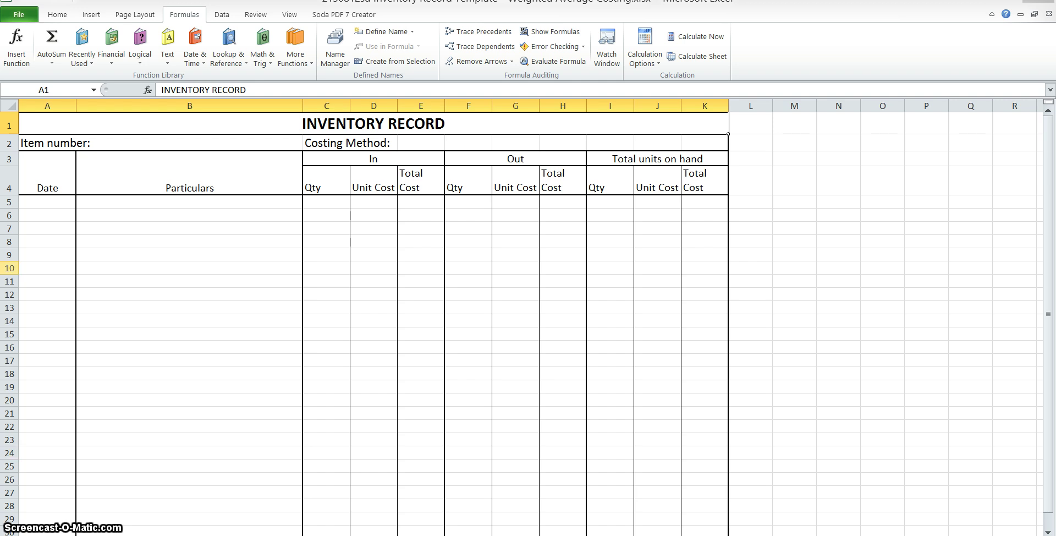
- Enter 1/10/2015, Balance, 850 units and unit cost 6 across row 5
left_click(46, 206)
type("1/10/2015")
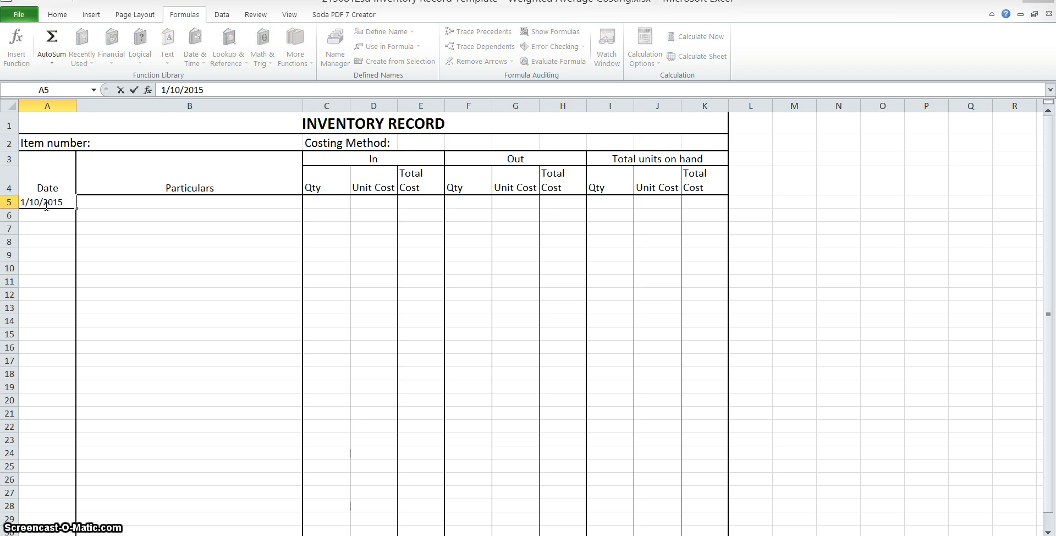
key("Tab")
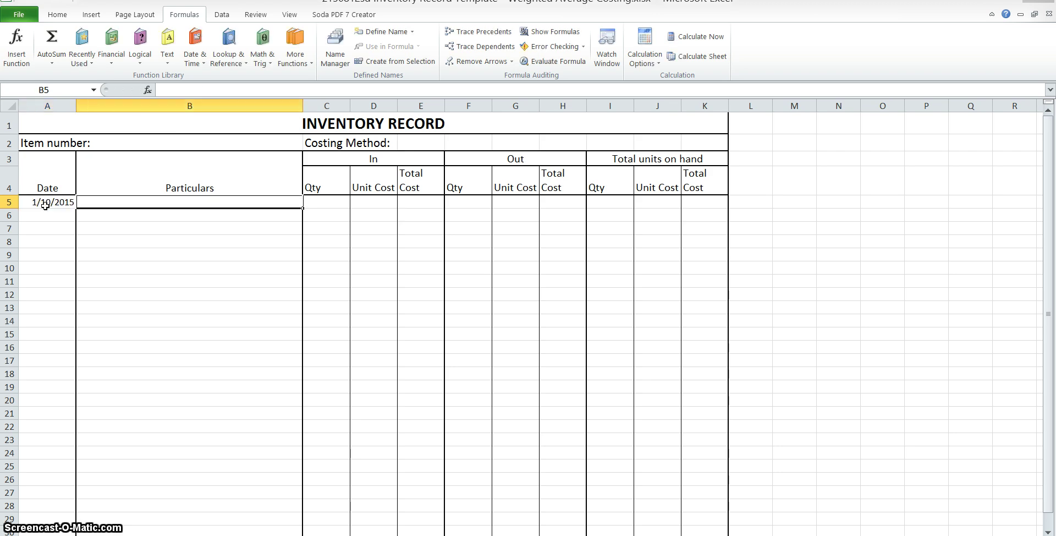
type("Balance")
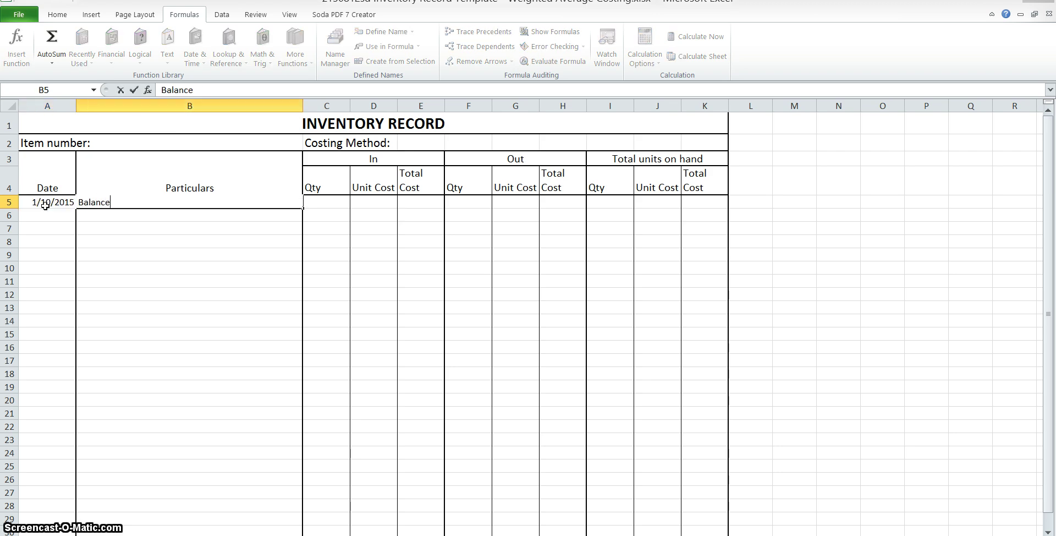
key("Tab")
key("Tab")
key("Tab")
key("Tab")
key("Tab")
key("Tab")
key("Tab")
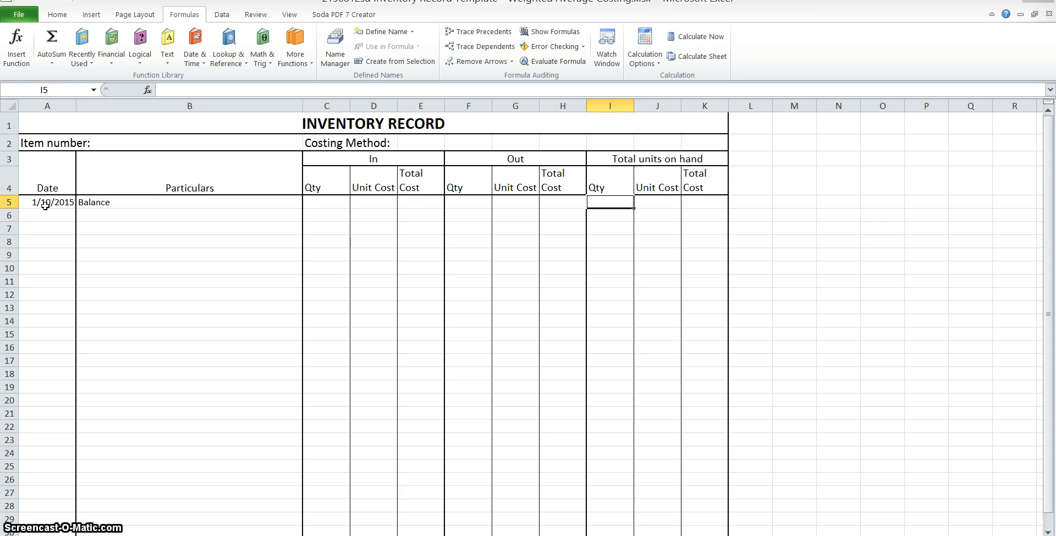
type("850")
key("Tab")
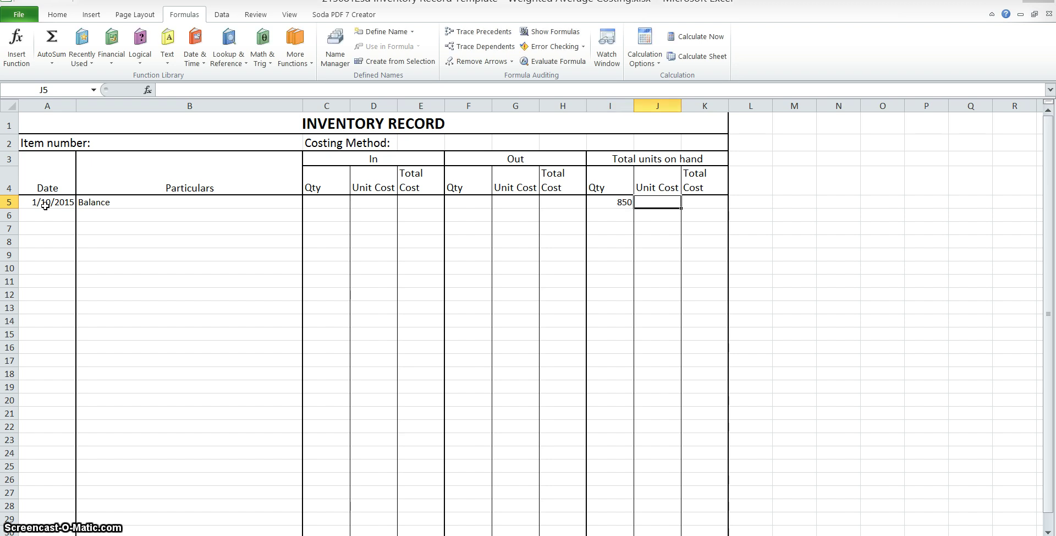
type("6")
key("Tab")
- Calculate the K5 total cost as =J5*I5, giving 5100
type("=")
key("Left")
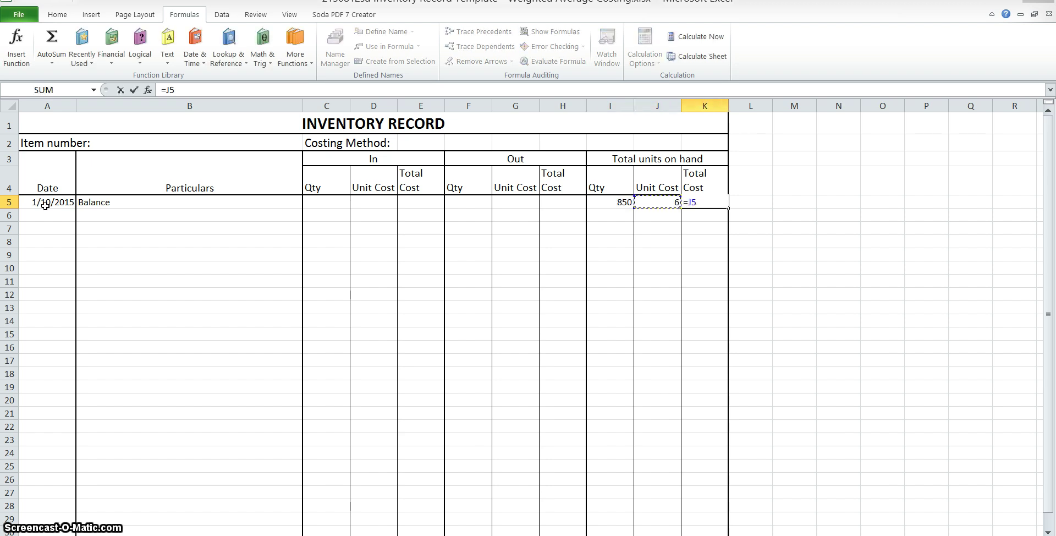
type("*")
key("Left")
key("Left")
key("Return")
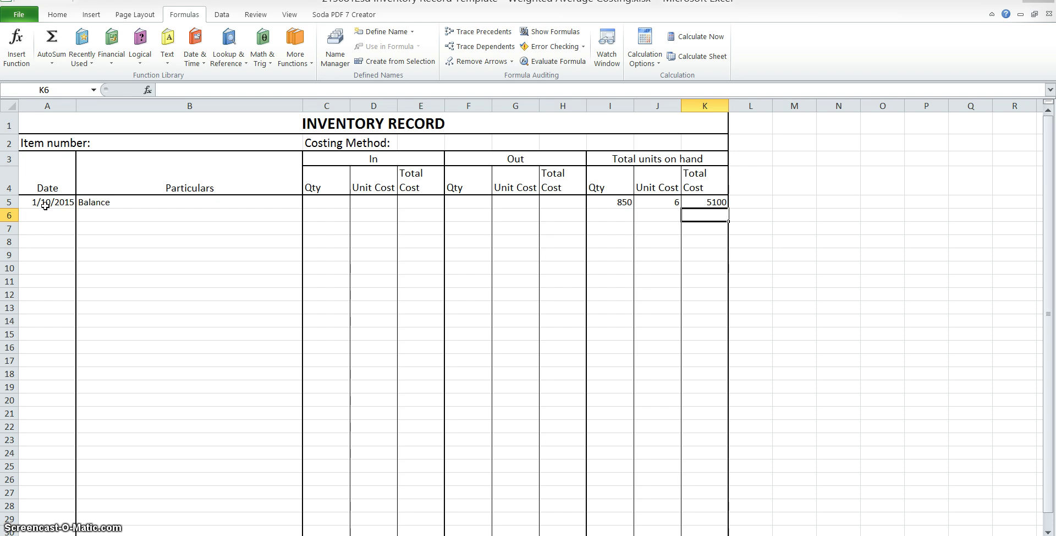
left_click(45, 207)
- Enter the 7/10/2015 Sales row with 200 units out in F6
left_click(46, 213)
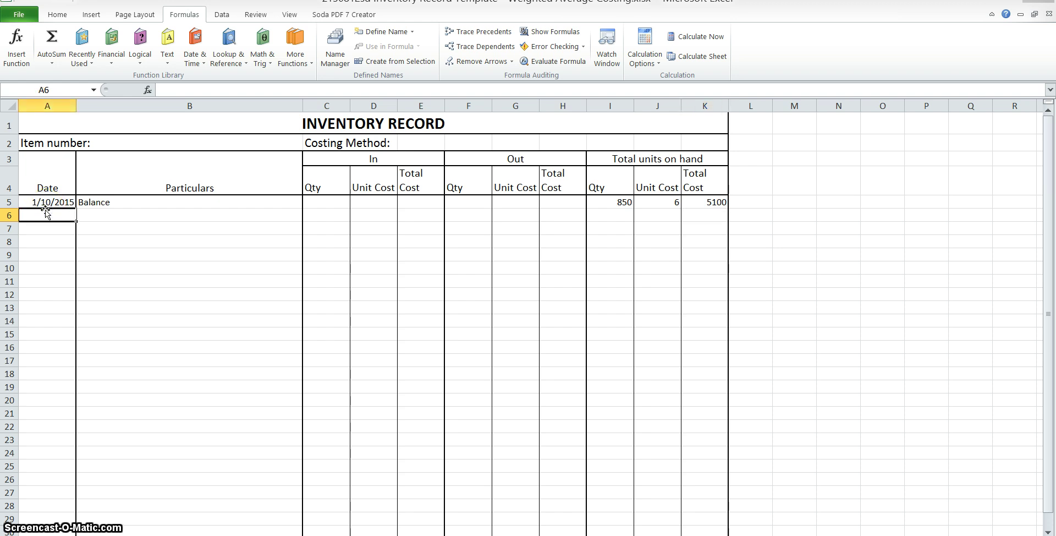
type("7/")
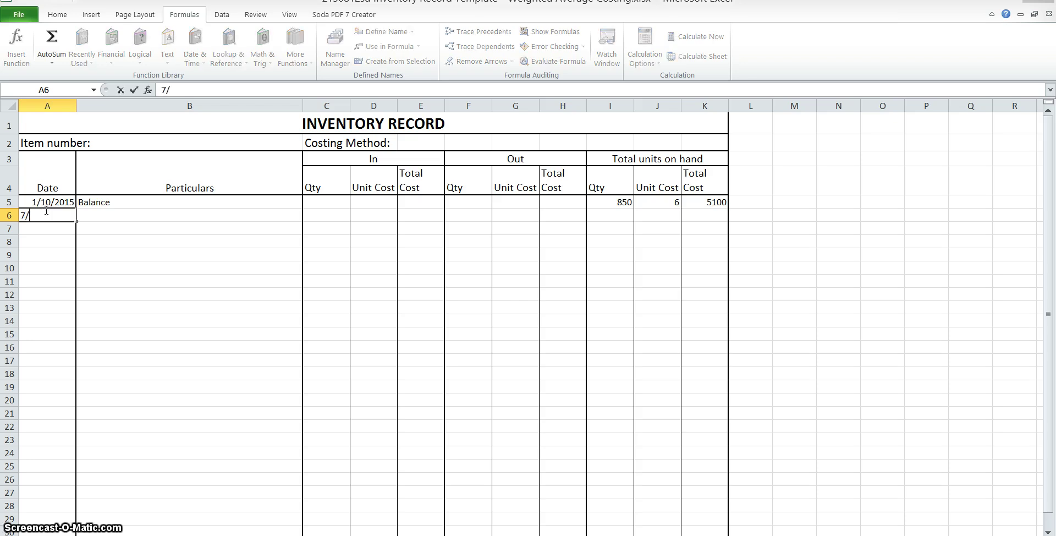
type("10/")
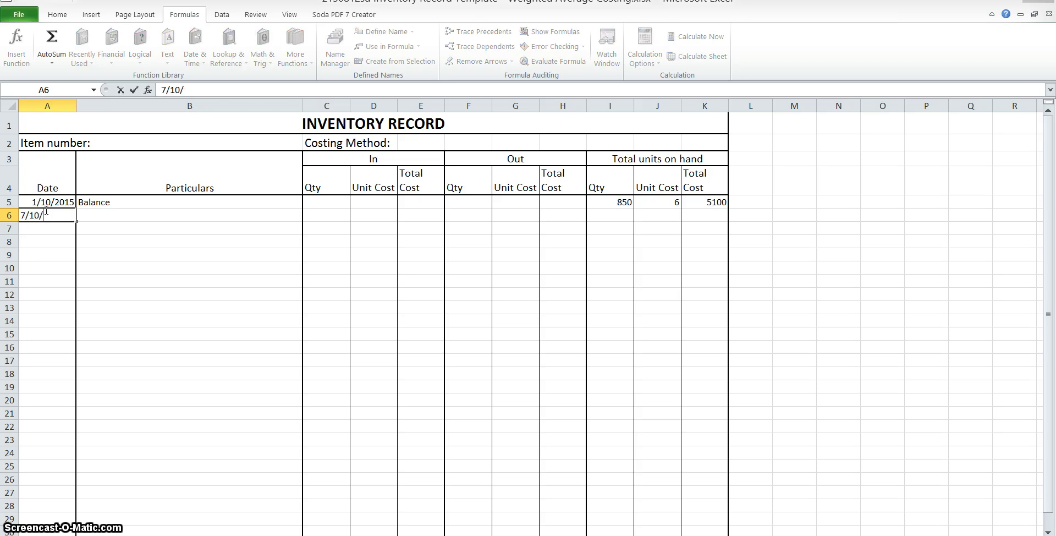
type("2015")
key("Tab")
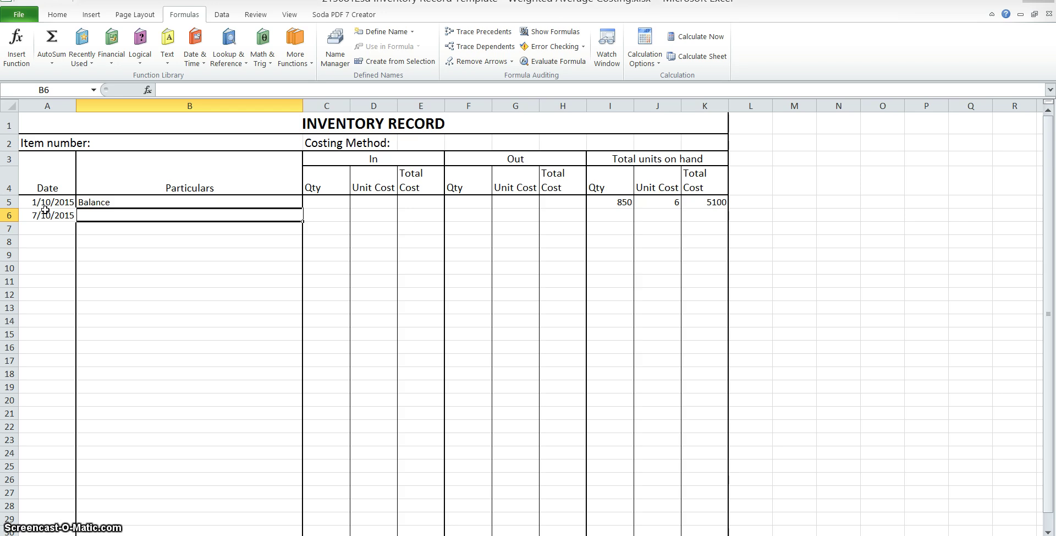
type("Sales")
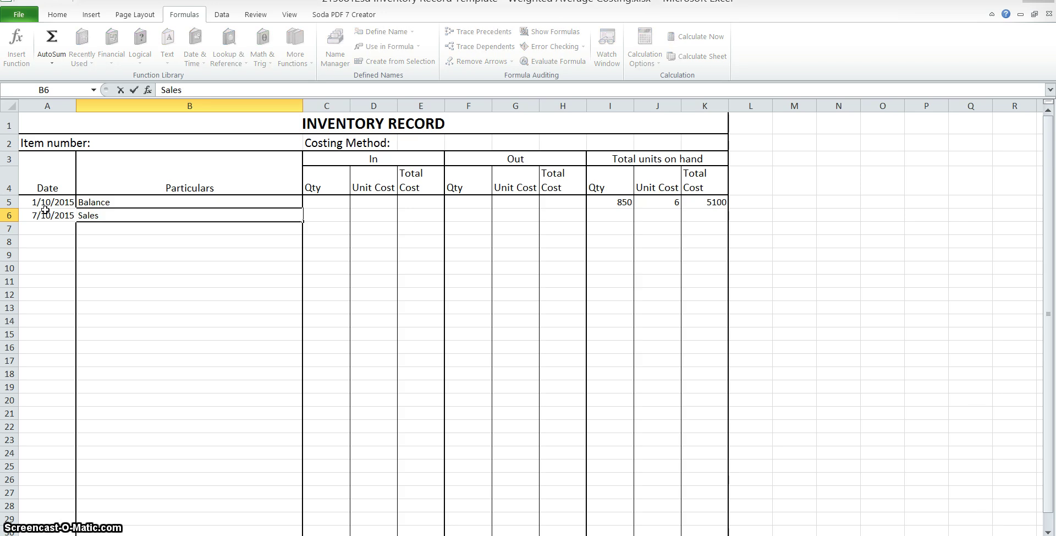
key("Tab")
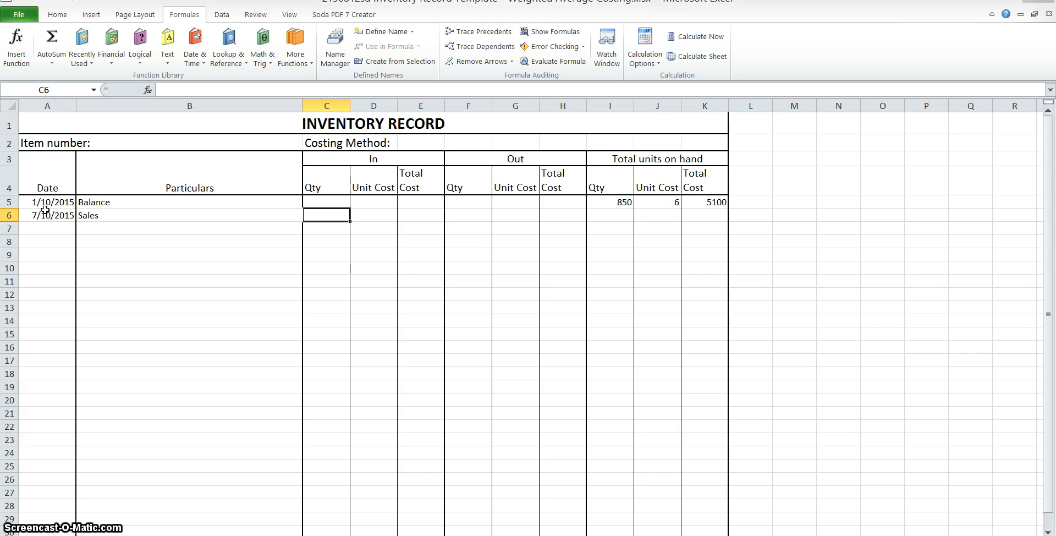
key("Tab")
key("Tab")
key("Tab")
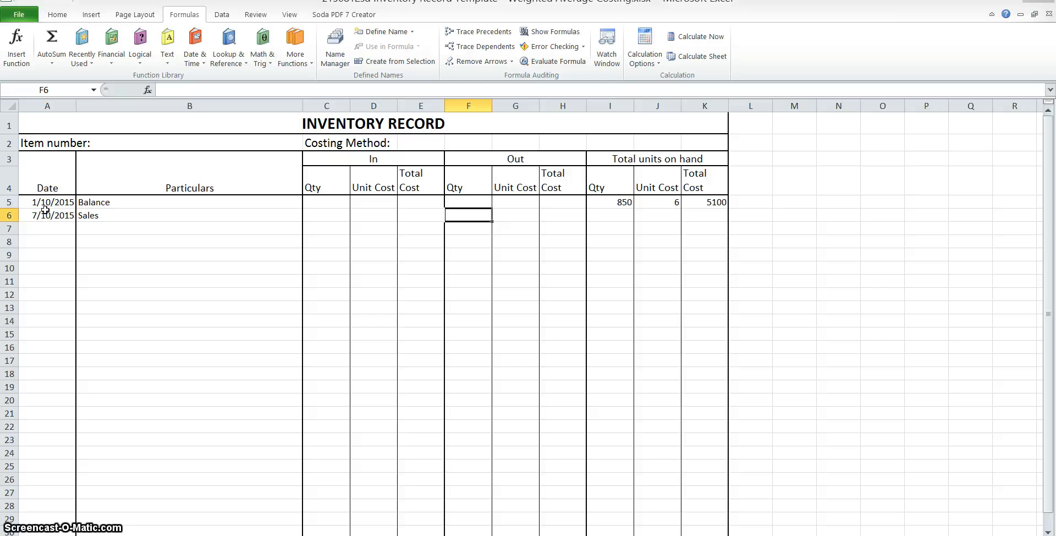
type("200")
key("Tab")
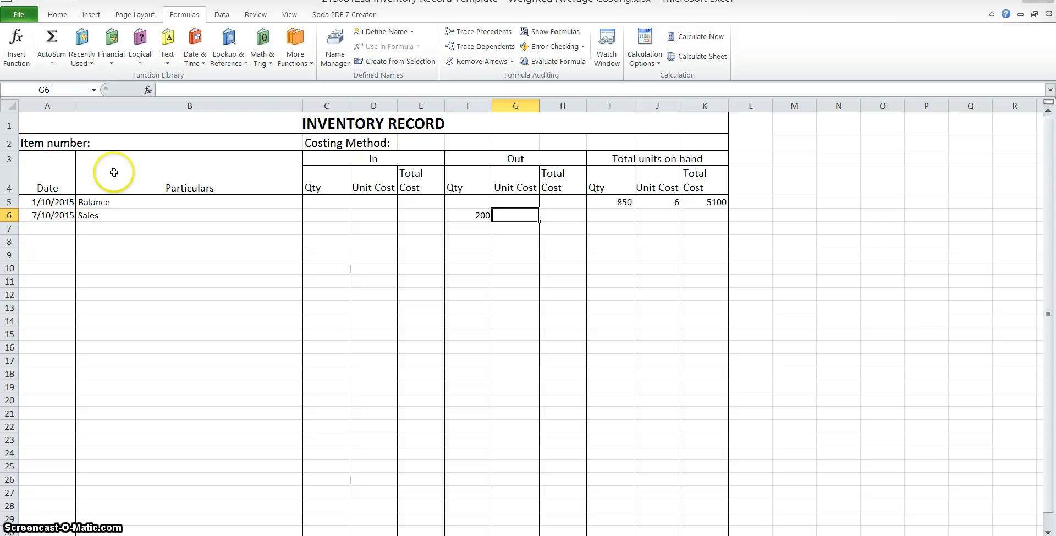
- Set the sale unit cost G6 to =J5 and total cost H6 to =F6*G6, giving 1200
type("=")
left_click(648, 201)
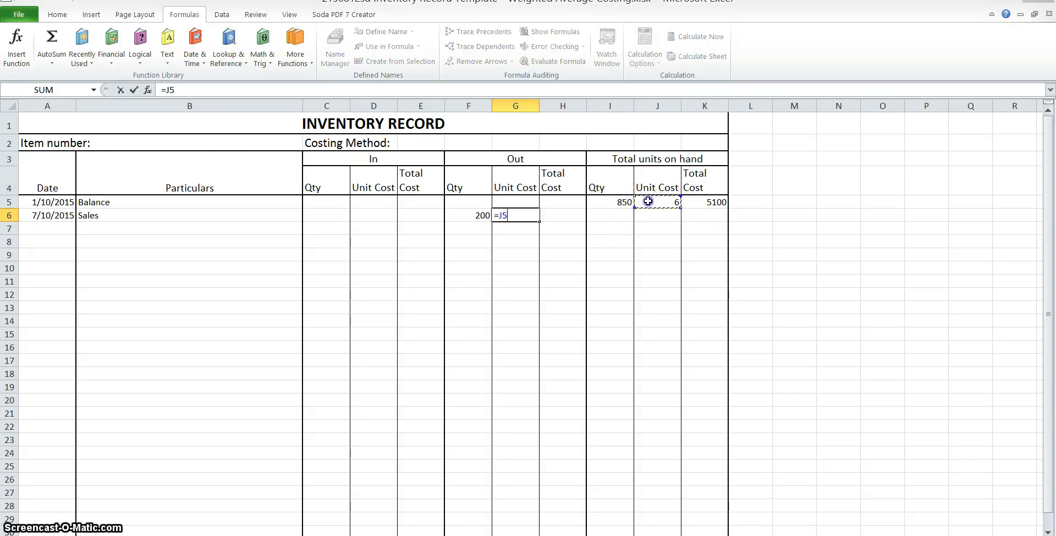
key("Return")
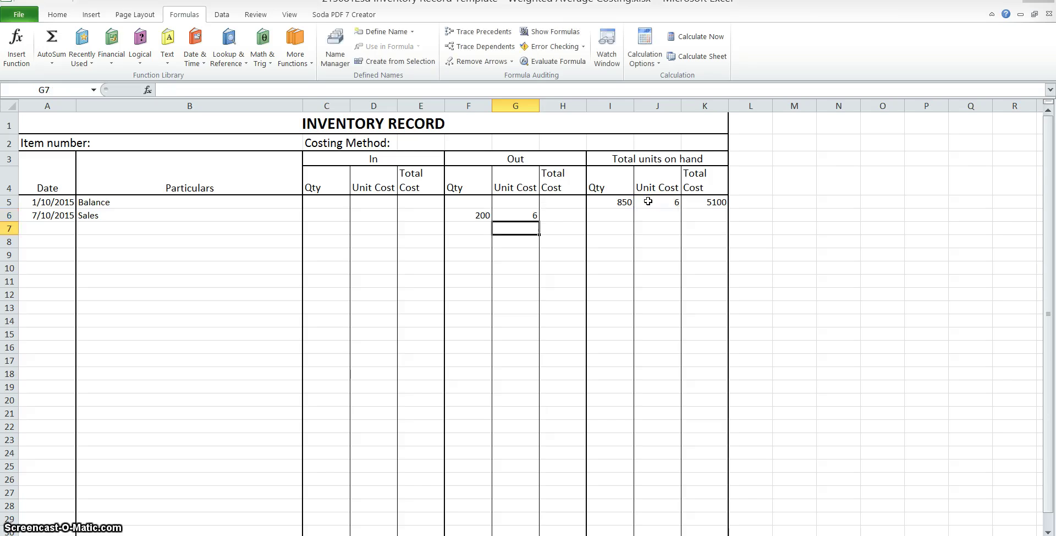
key("Up")
key("Right")
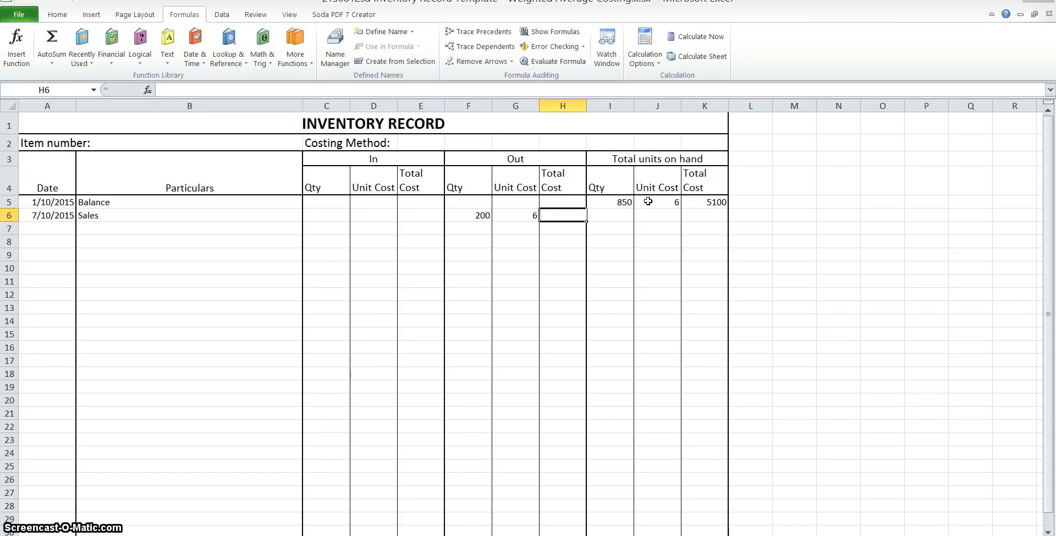
type("+")
key("Left")
key("Left")
type("*")
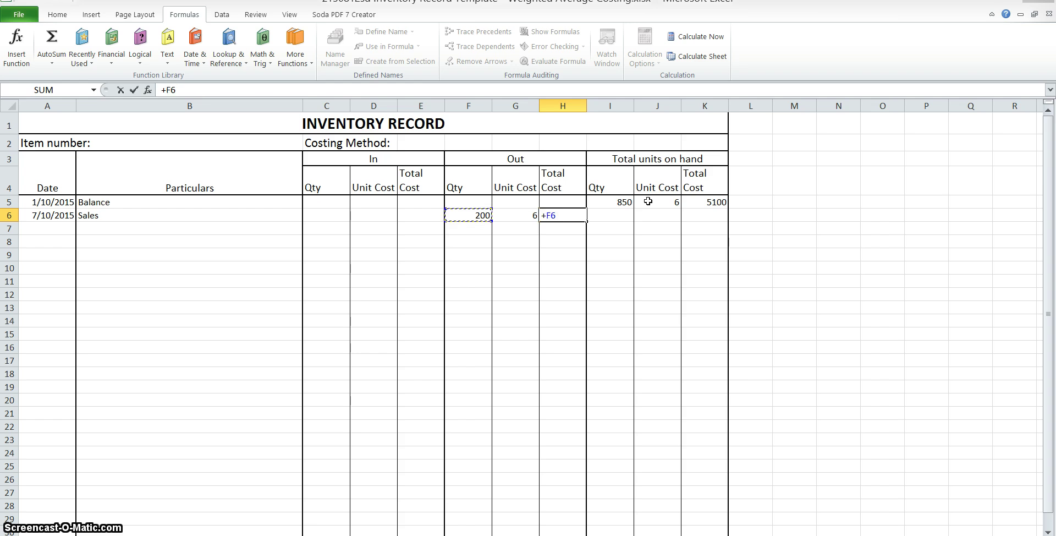
key("Left")
key("Return")
key("Up")
key("Right")
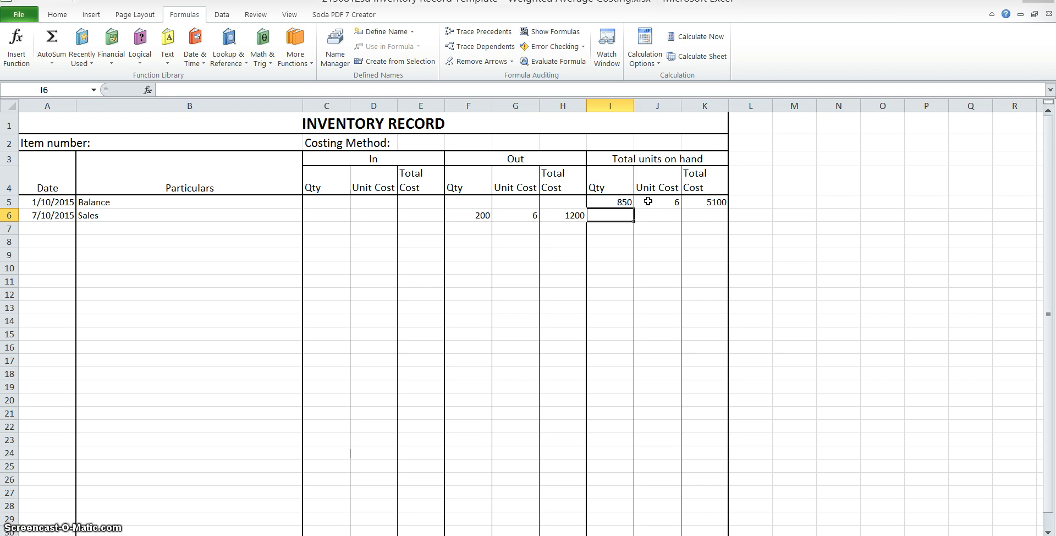
- Enter the remaining quantity in I6 as =I5-F6, giving 650 units
left_click(625, 203)
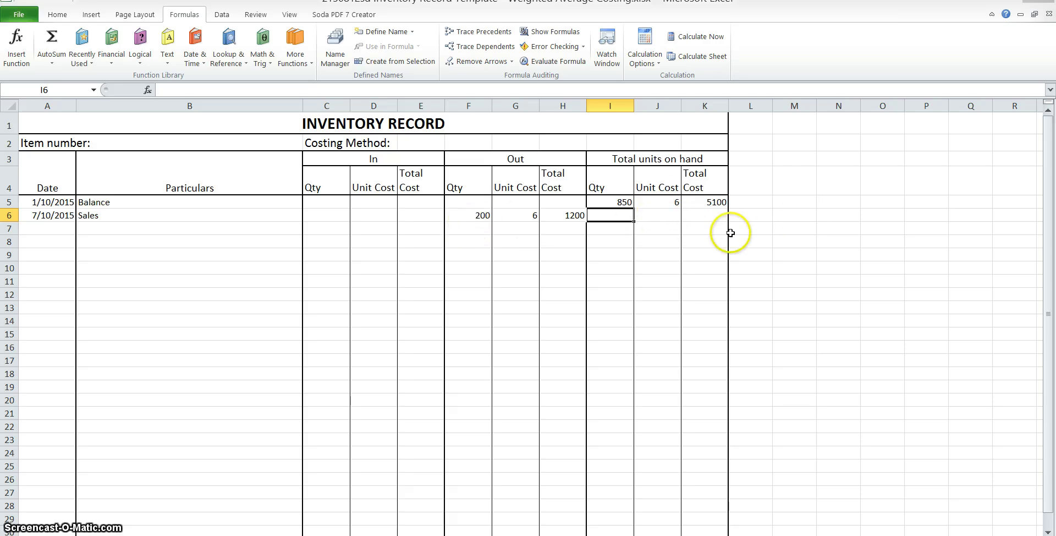
type("=")
key("Up")
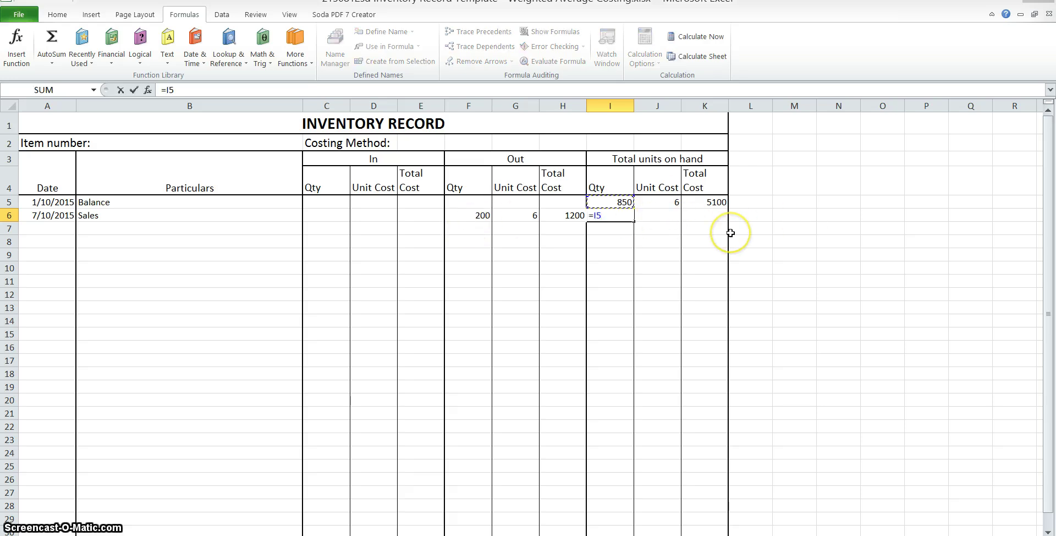
type("-")
key("Left")
key("Left")
key("Return")
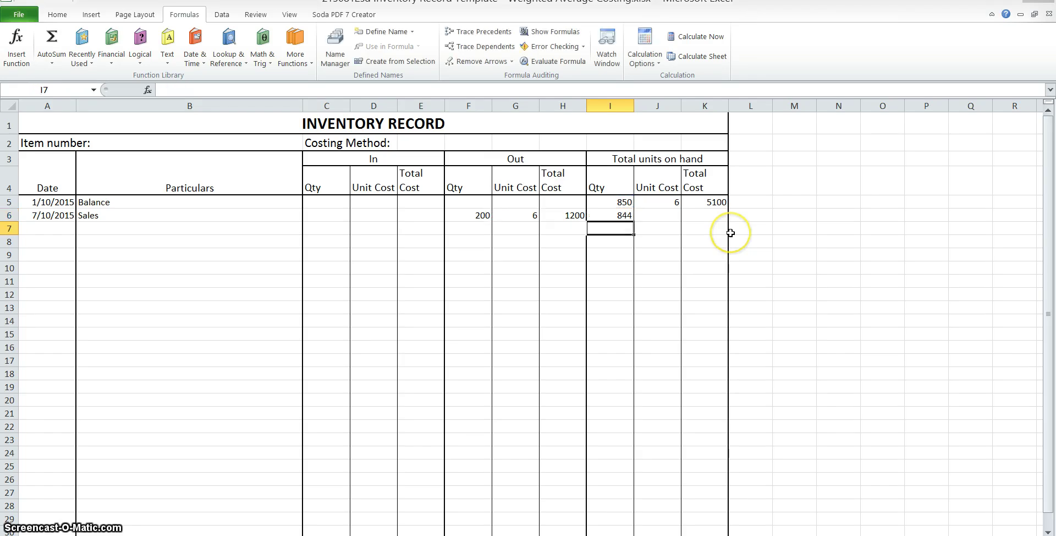
key("Up")
key("Up")
key("Down")
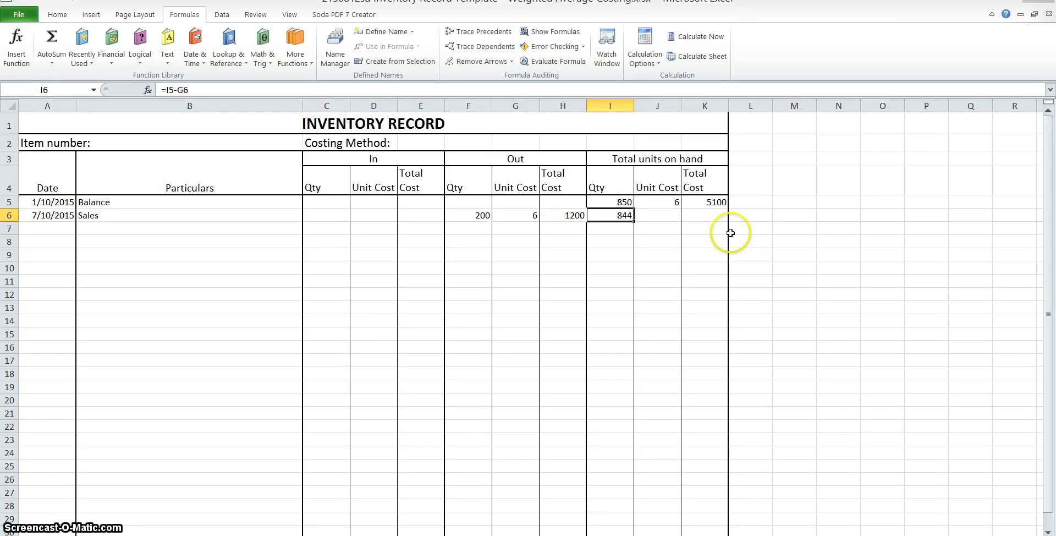
type("=")
key("Up")
type("-")
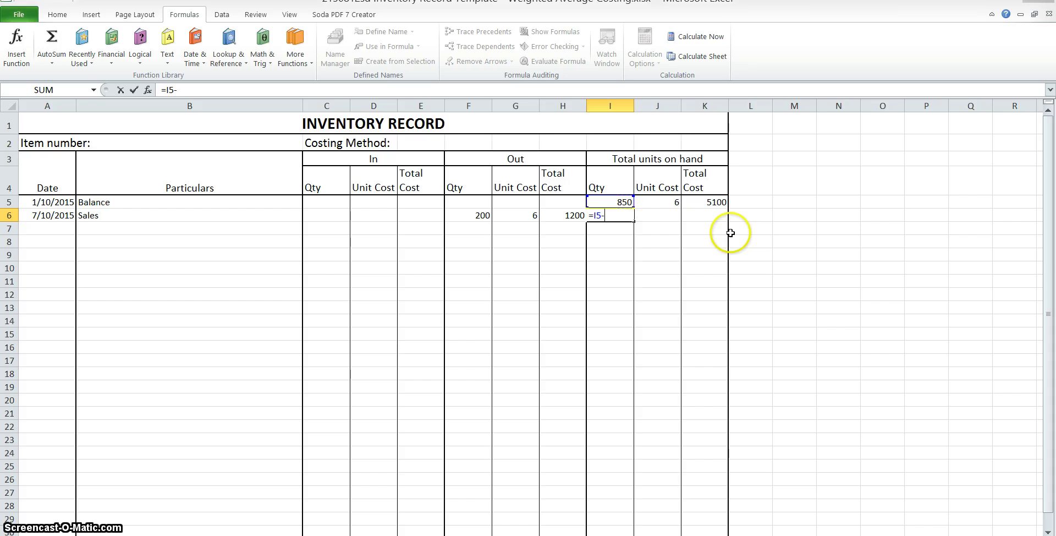
key("Left")
key("Left")
key("Return")
key("Up")
- Enter unit cost 6 in J6 and total cost =J6*I6 in K6, giving 3900
key("Right")
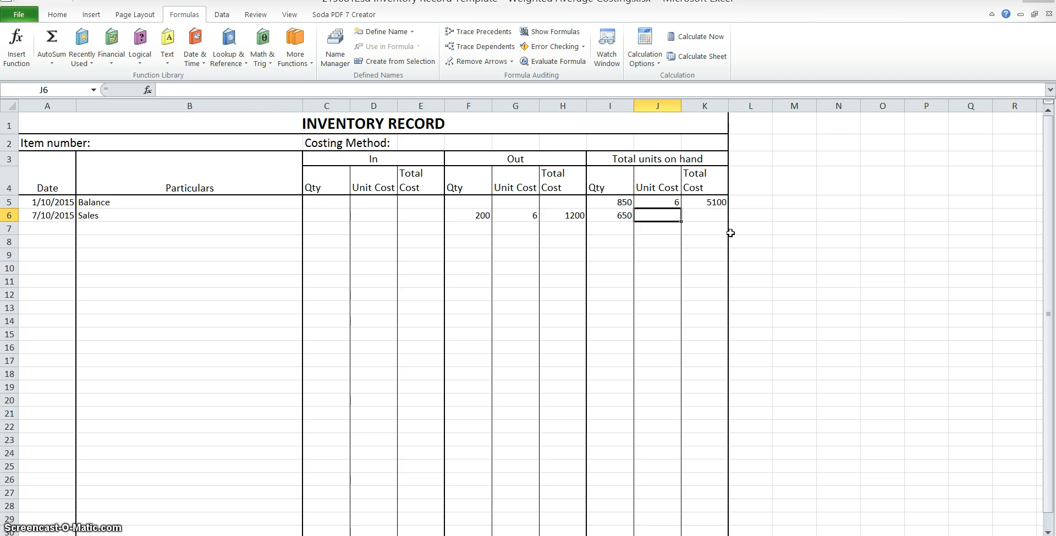
type("6")
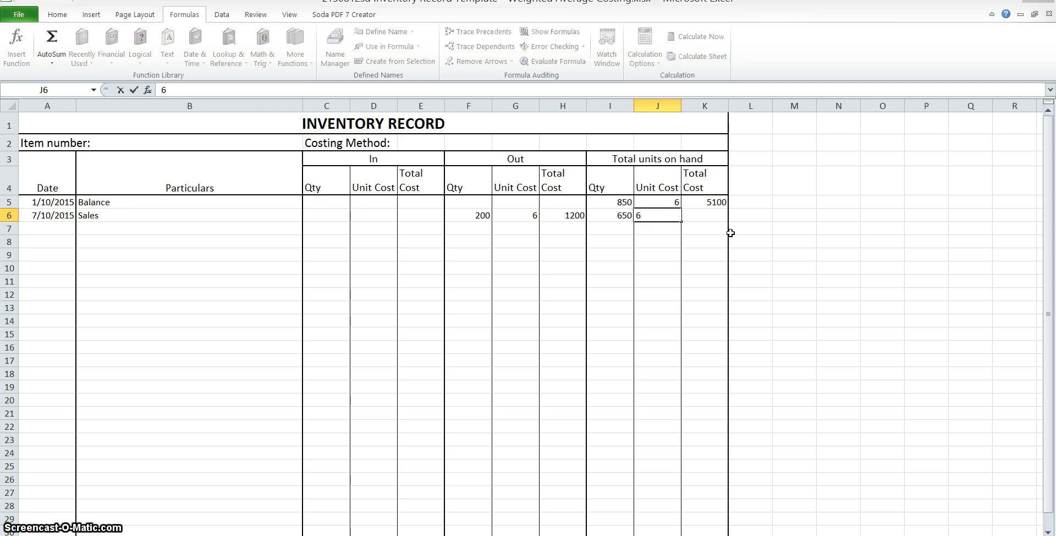
key("Right")
type("=")
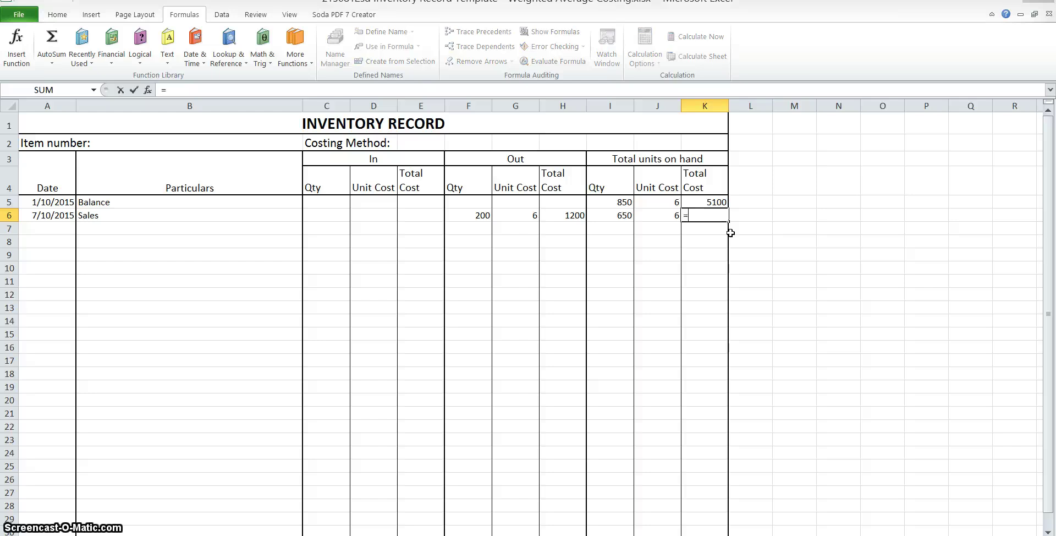
key("Left")
type("*")
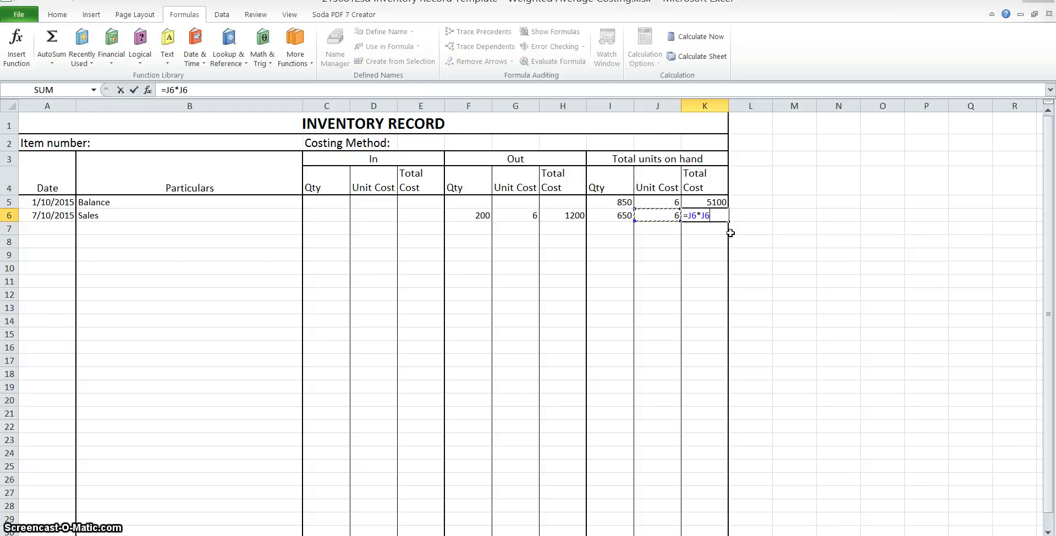
key("Left")
key("Left")
key("Return")
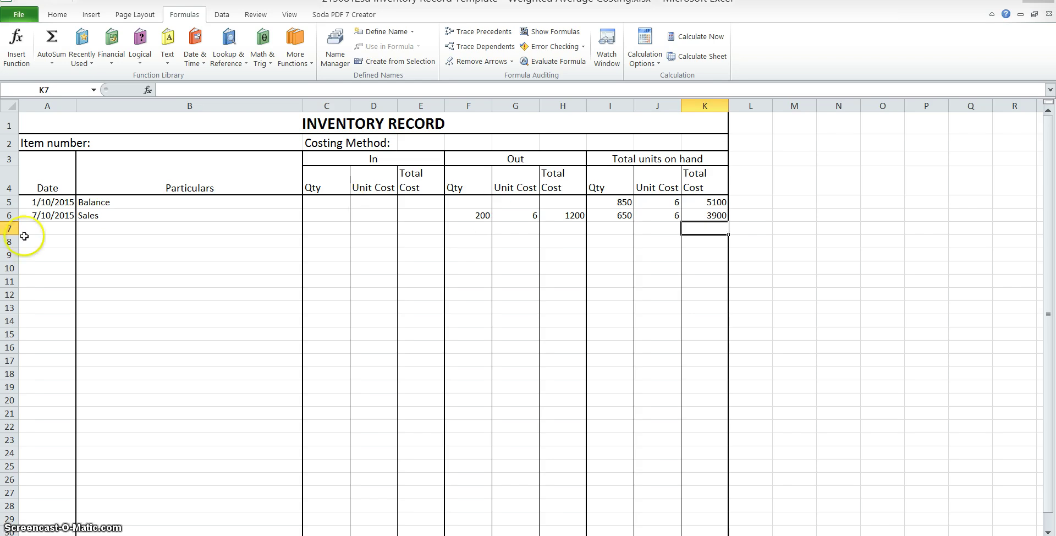
- Enter the 9/10/2015 Purchased row with 400 units in at 6 each
left_click_drag(27, 229, 25, 235)
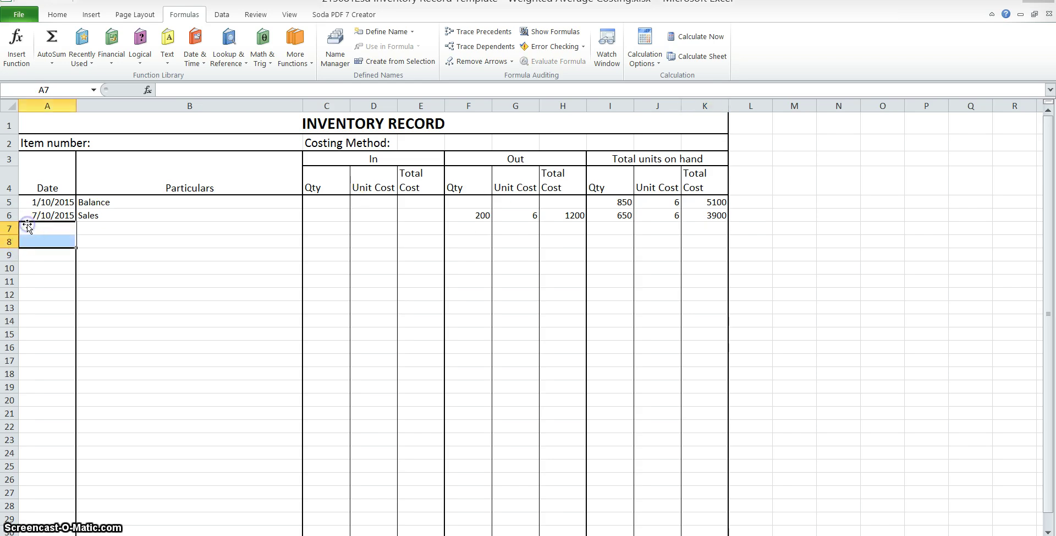
key("Up")
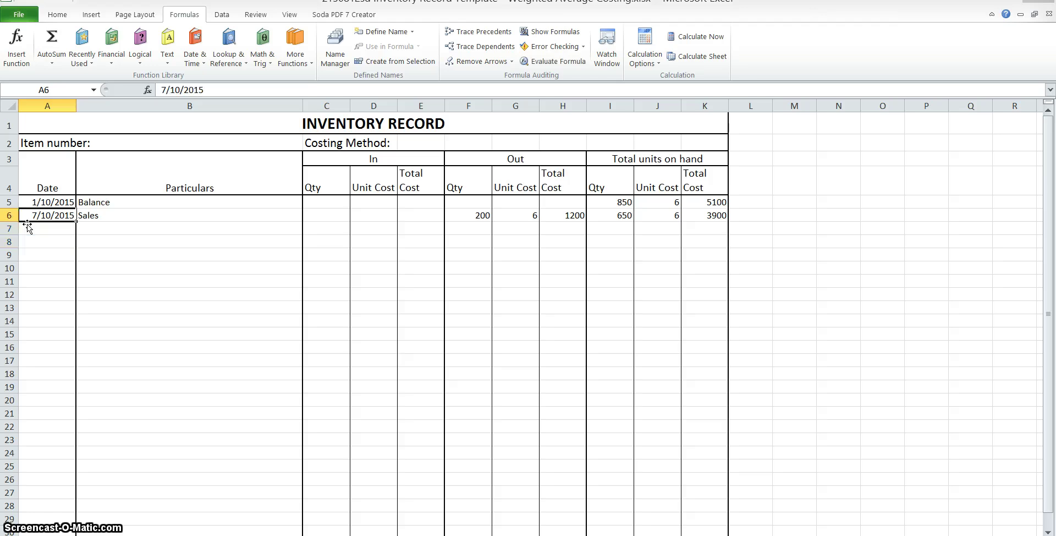
key("Down")
type("9/10/2")
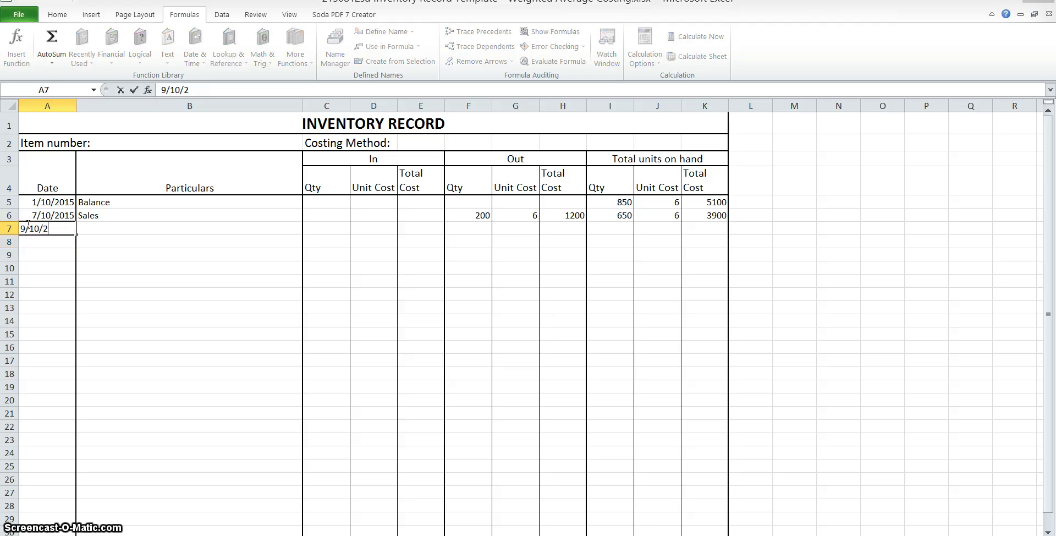
type("015")
key("Tab")
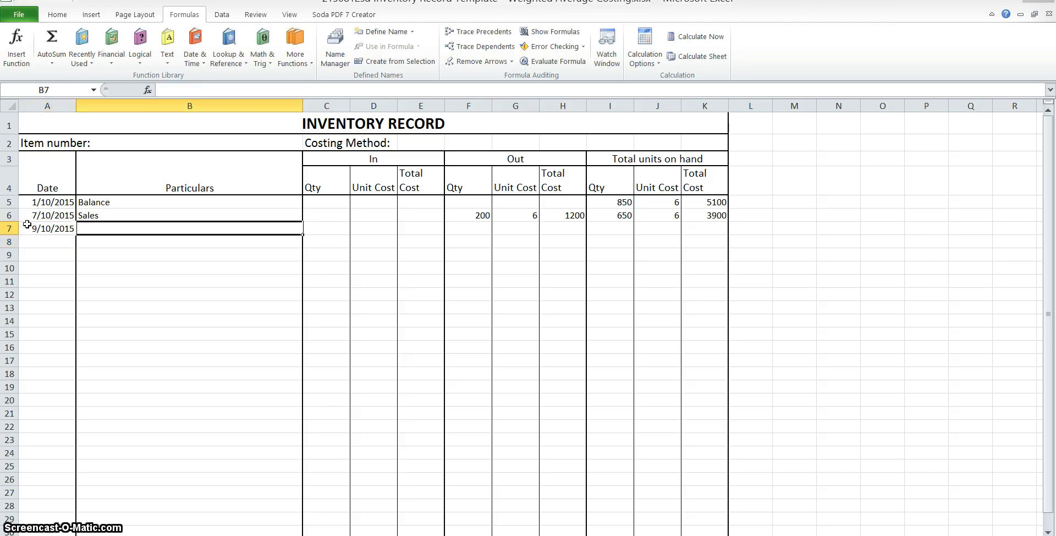
type("Purchased")
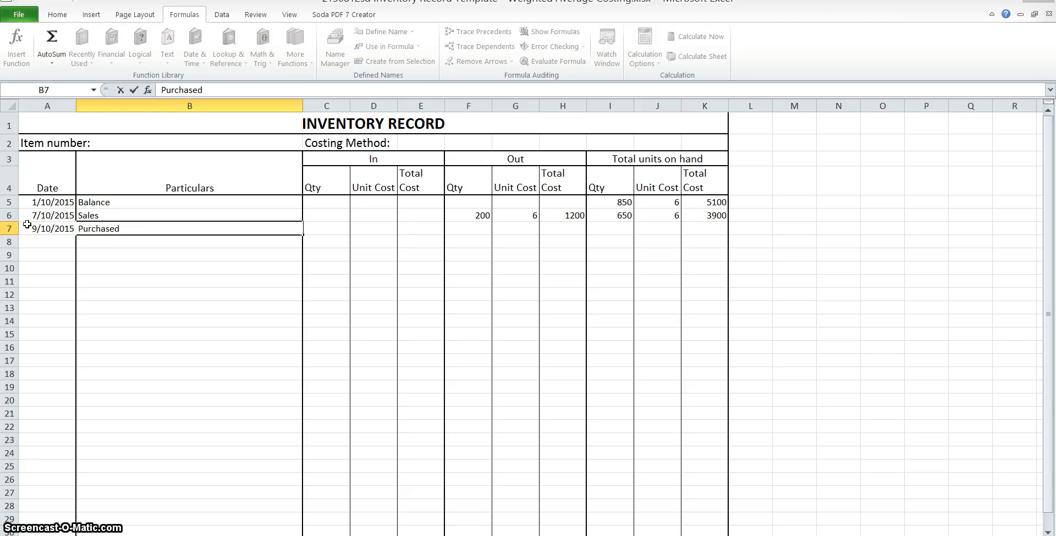
key("Tab")
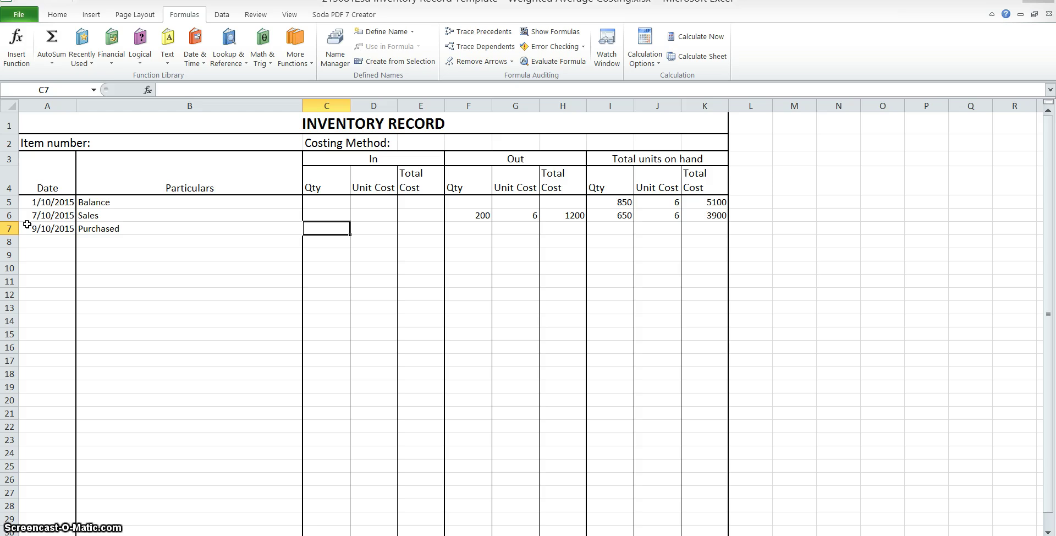
type("400")
key("Tab")
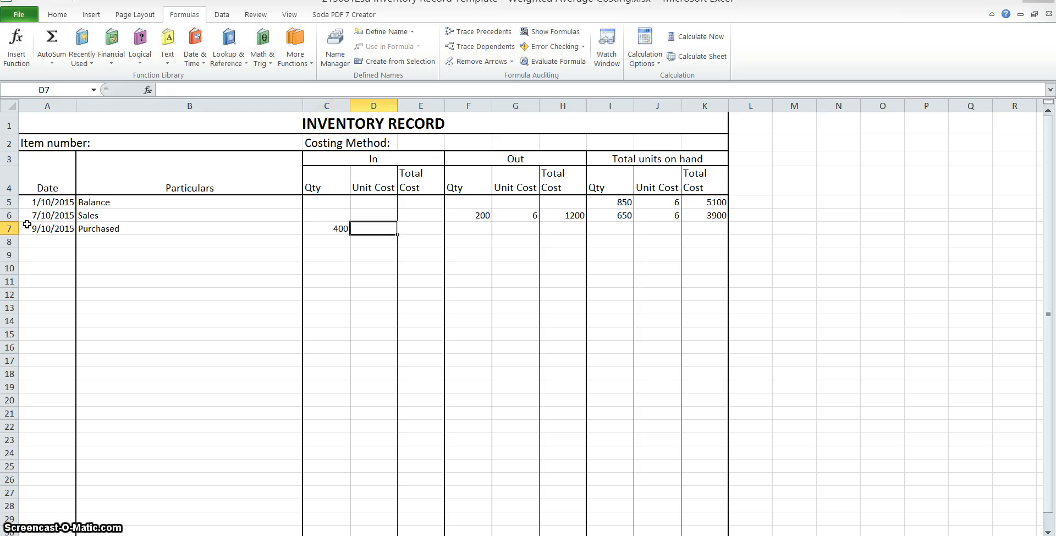
type("6")
key("Tab")
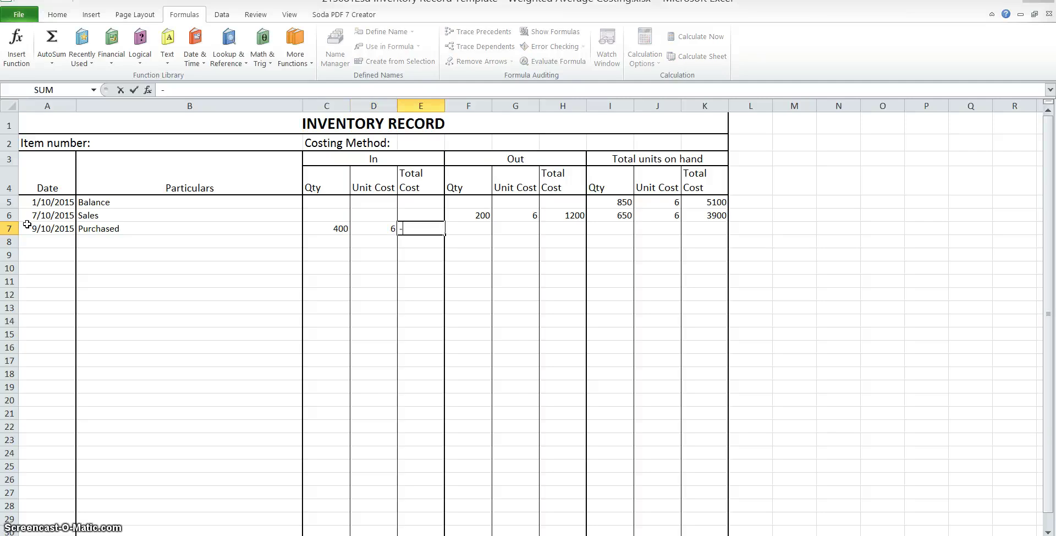
- Calculate the purchase total in E7 as =C7*D7, giving 2400
type("=")
key("Left")
key("Left")
type("*")
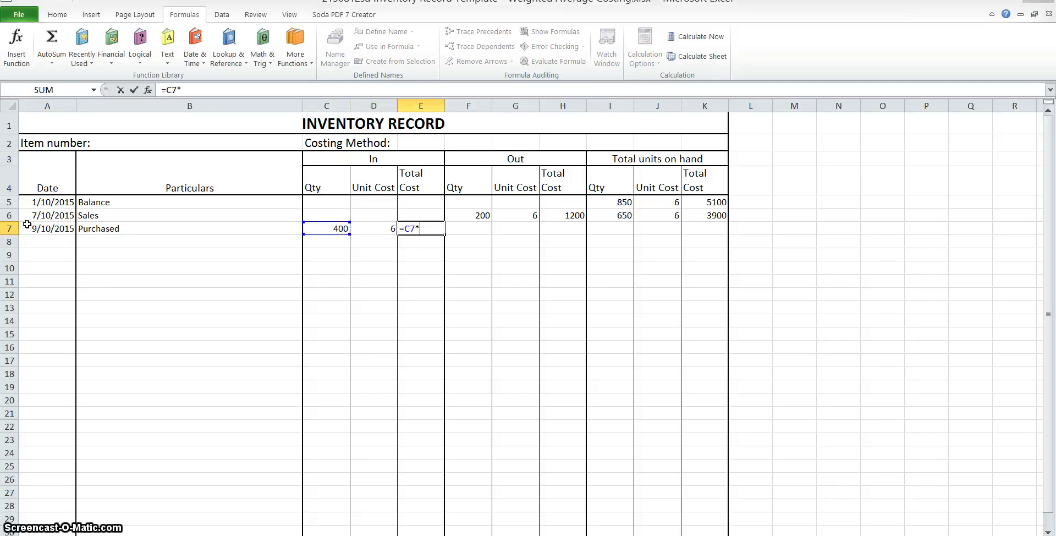
key("Left")
key("Return")
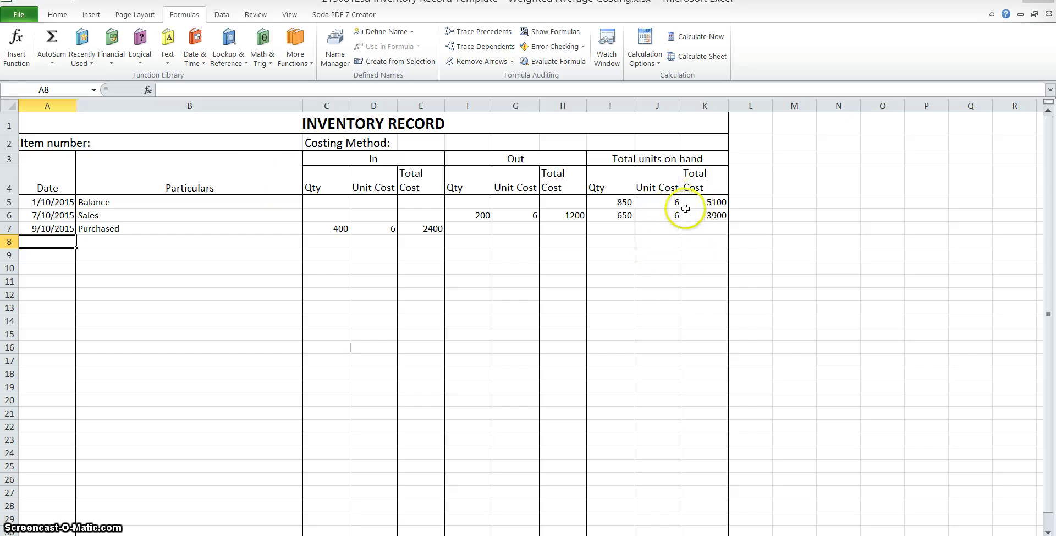
left_click(388, 227)
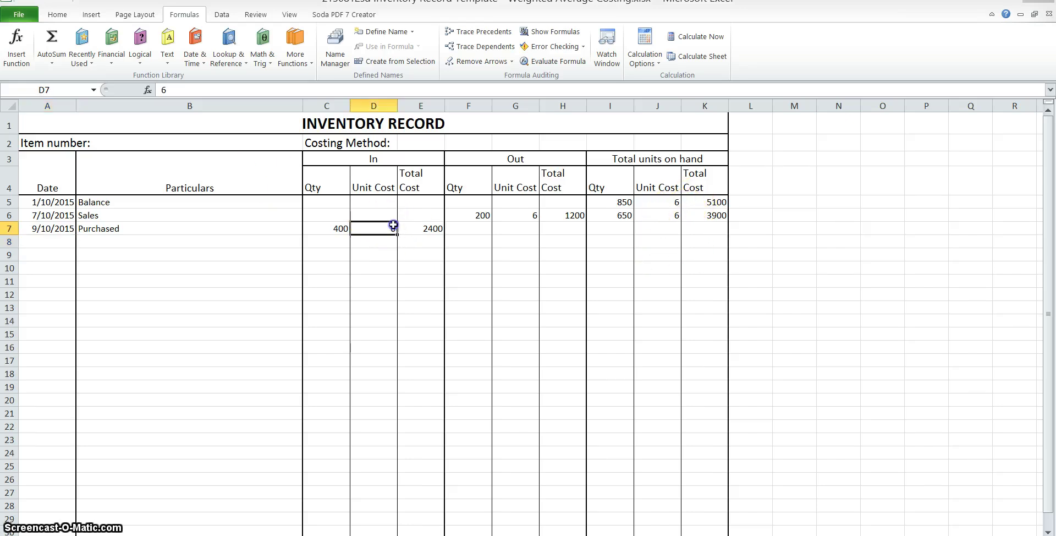
- Set the row 7 balance quantity I7 to =I6+C7, giving 1050 units
left_click(615, 225)
type("=")
key("Up")
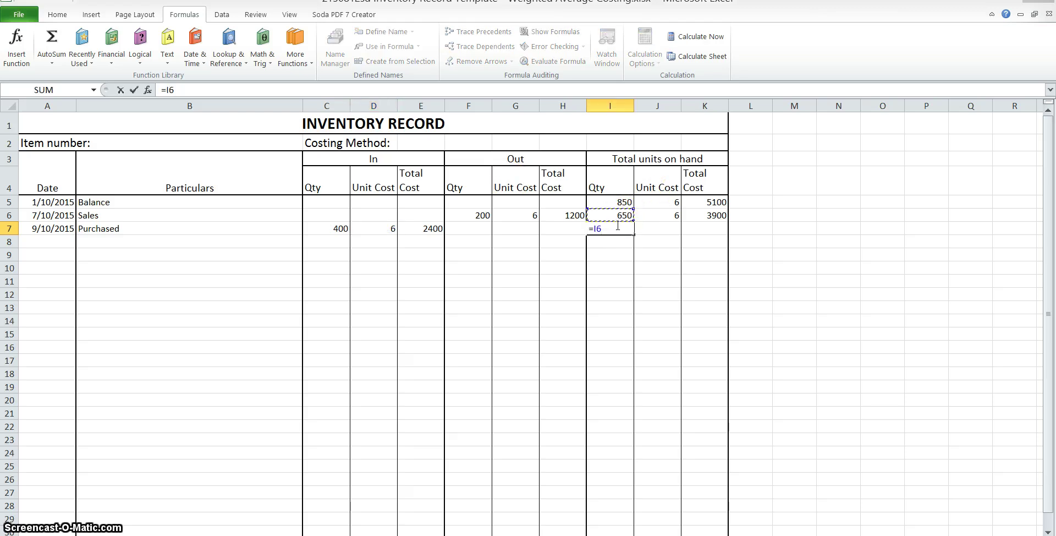
type("+")
key("Left")
key("Left")
key("Left")
key("Left")
key("Left")
key("Left")
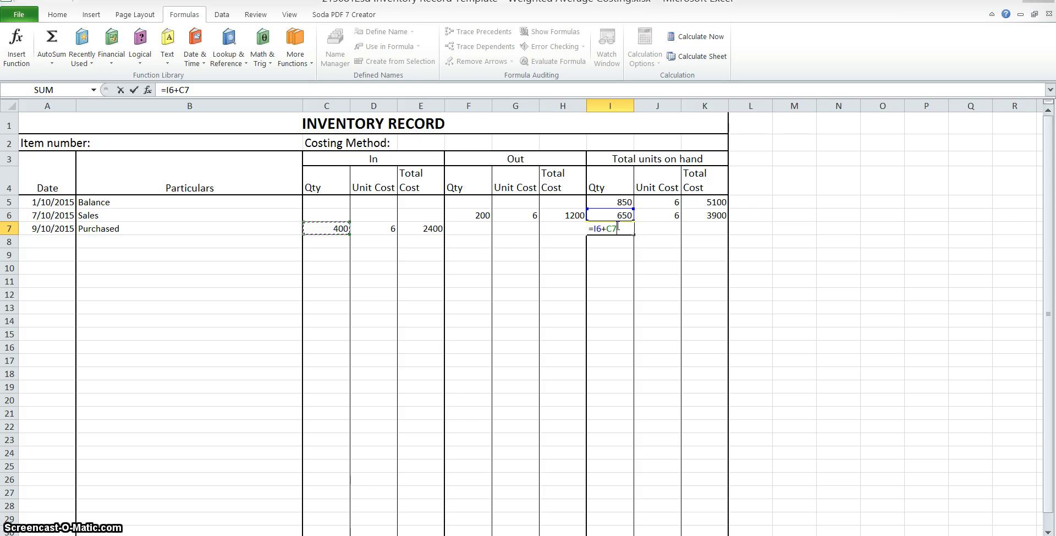
key("Tab")
- Set J7 to =J6 and K7 to =I7*J7, giving a 6300 balance
type("=")
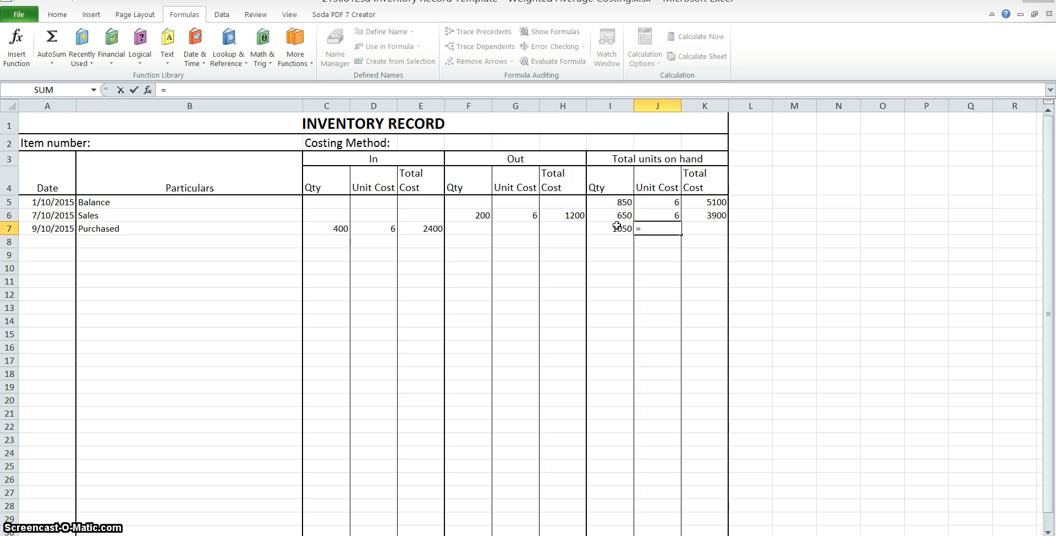
key("Up")
key("Tab")
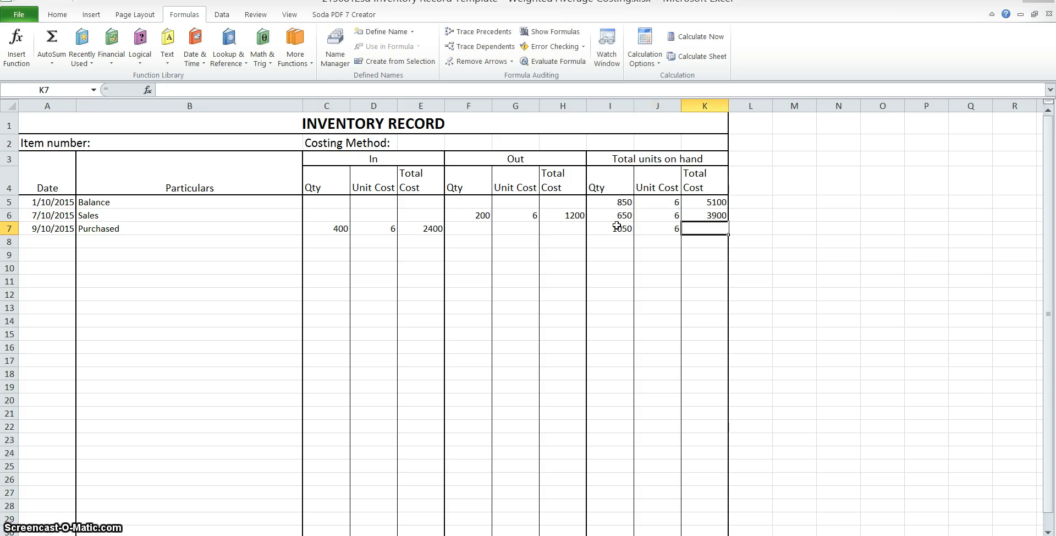
type("=")
key("Left")
key("Left")
type("*")
key("Left")
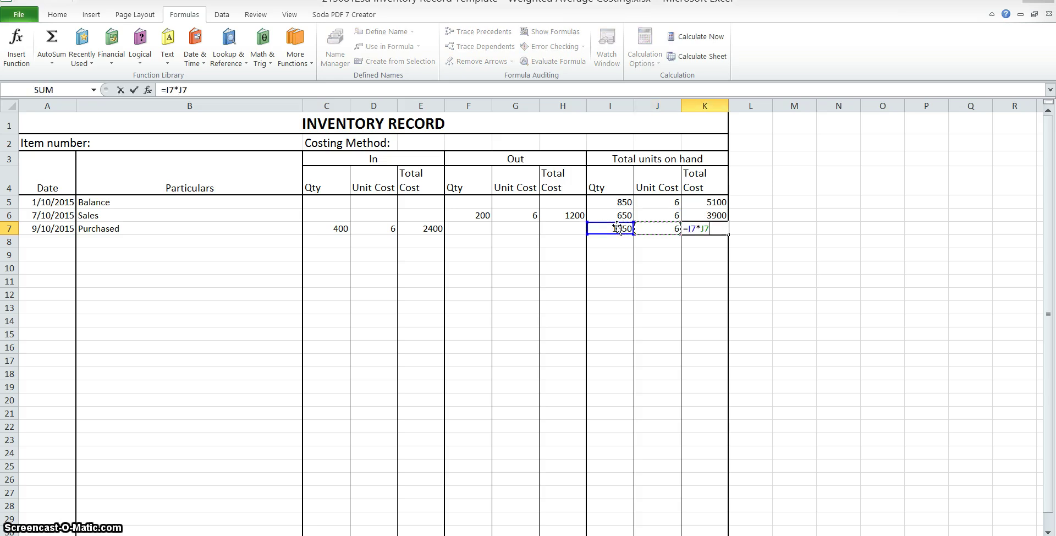
key("Return")
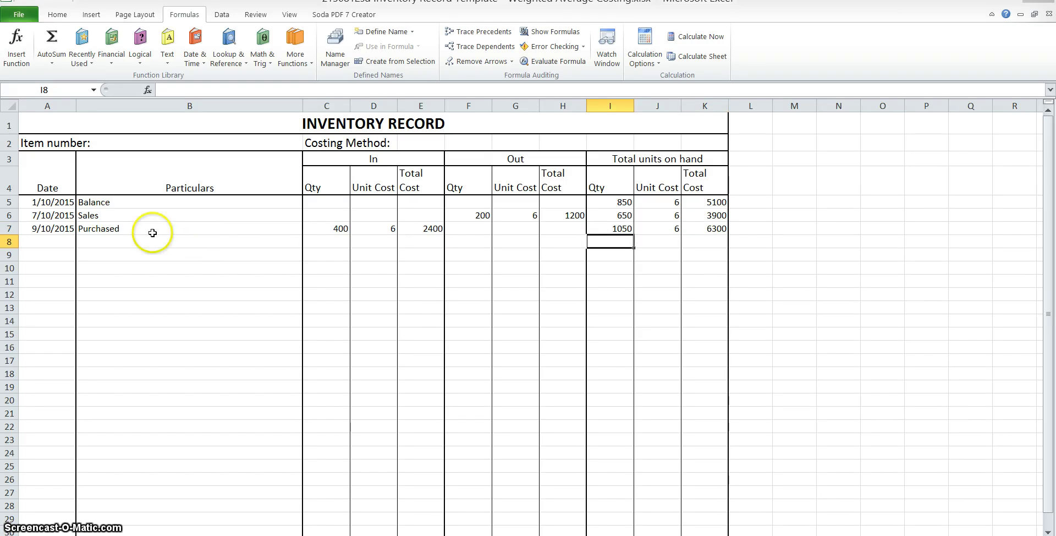
left_click(52, 237)
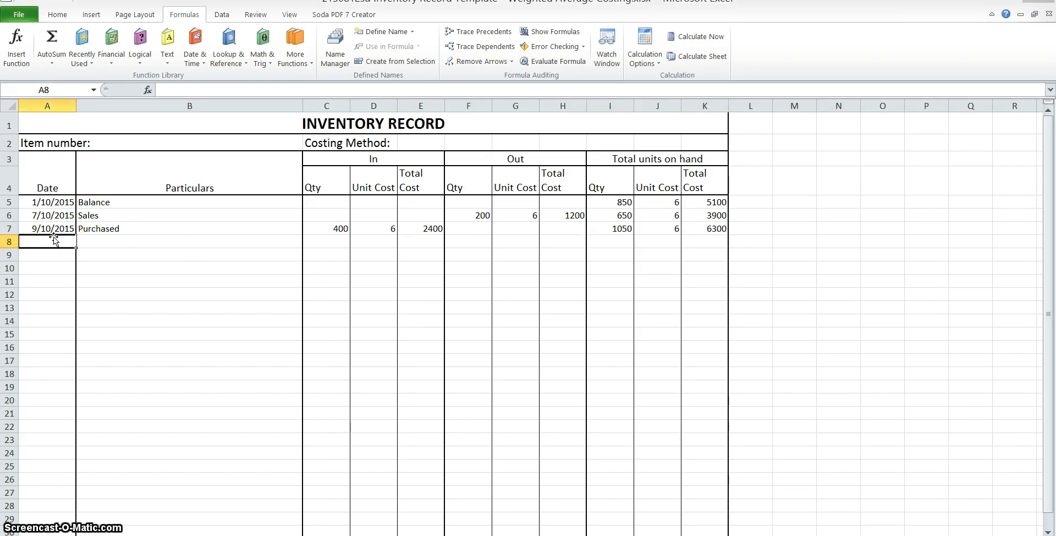
- Enter the date 11/10/2015 and the description Purchase return in row 8
type("11/10/2")
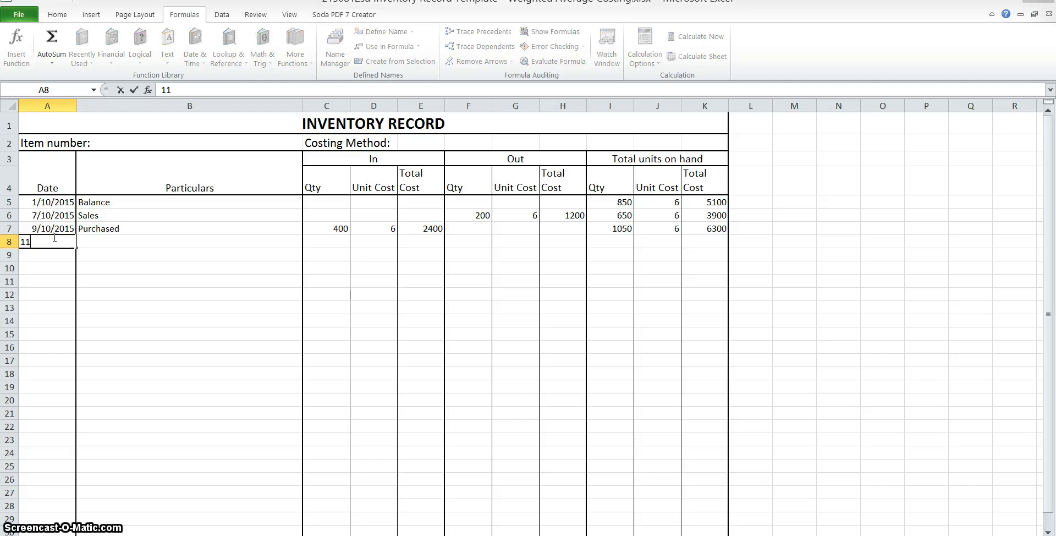
key("BackSpace")
key("BackSpace")
type("/2015")
key("Tab")
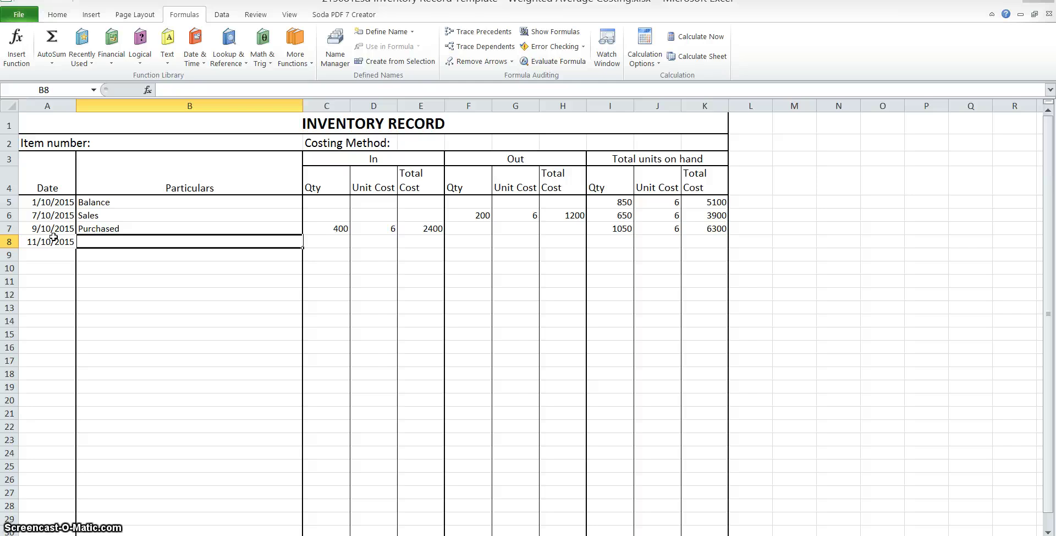
type("Purchase retu")
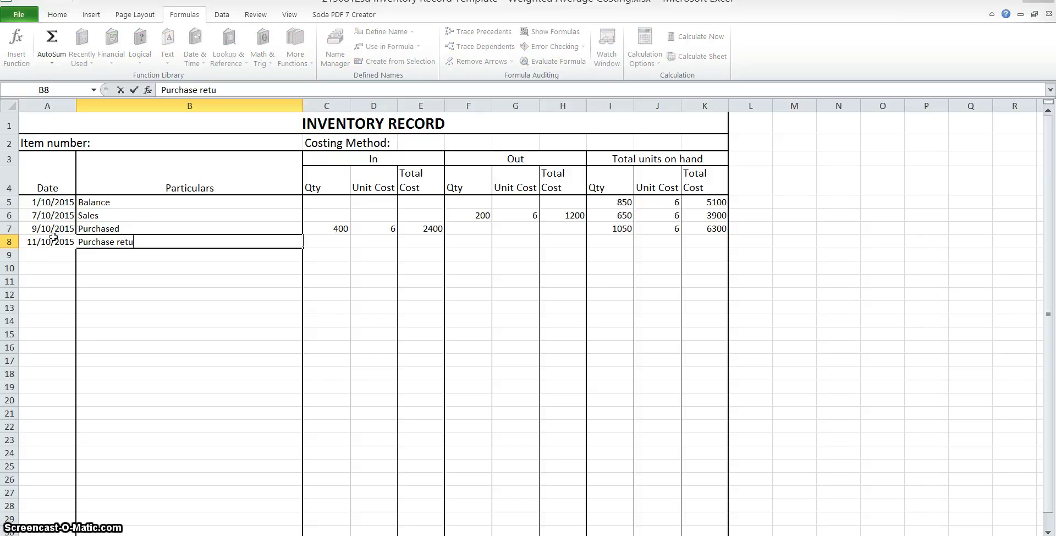
type("rn")
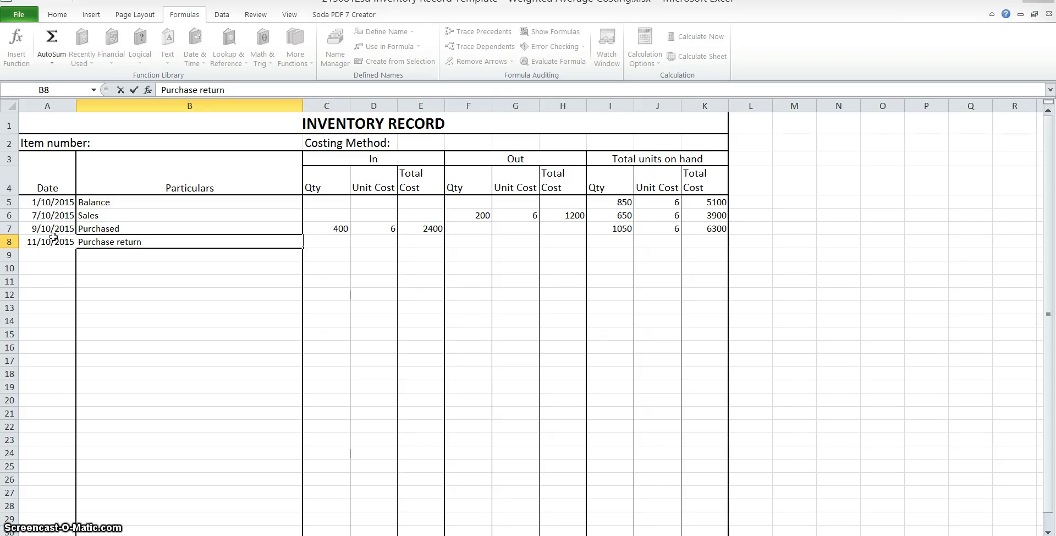
key("Tab")
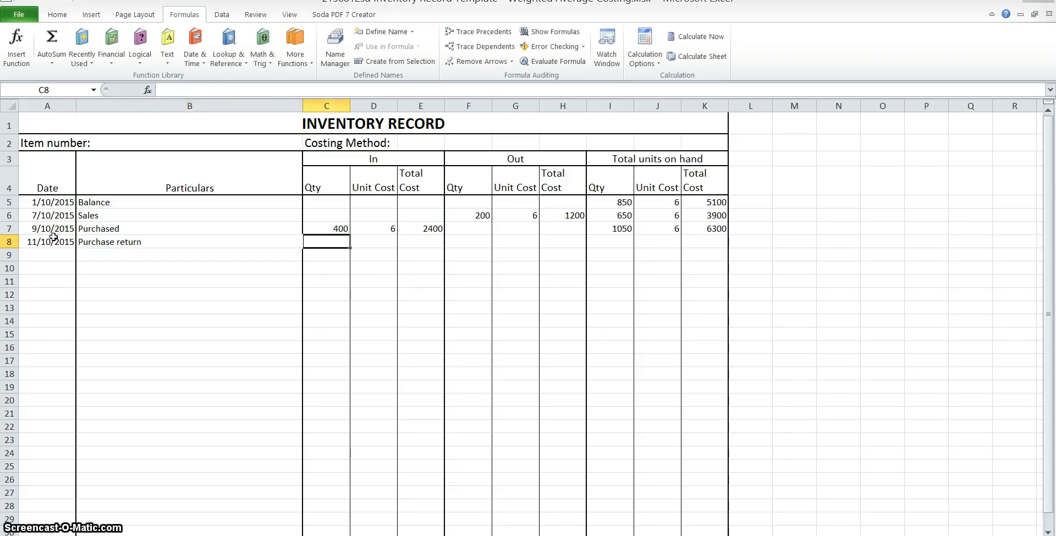
- Record 50 units out at 6 with total cost =F8*G8, giving 300
key("Tab")
key("Tab")
key("Tab")
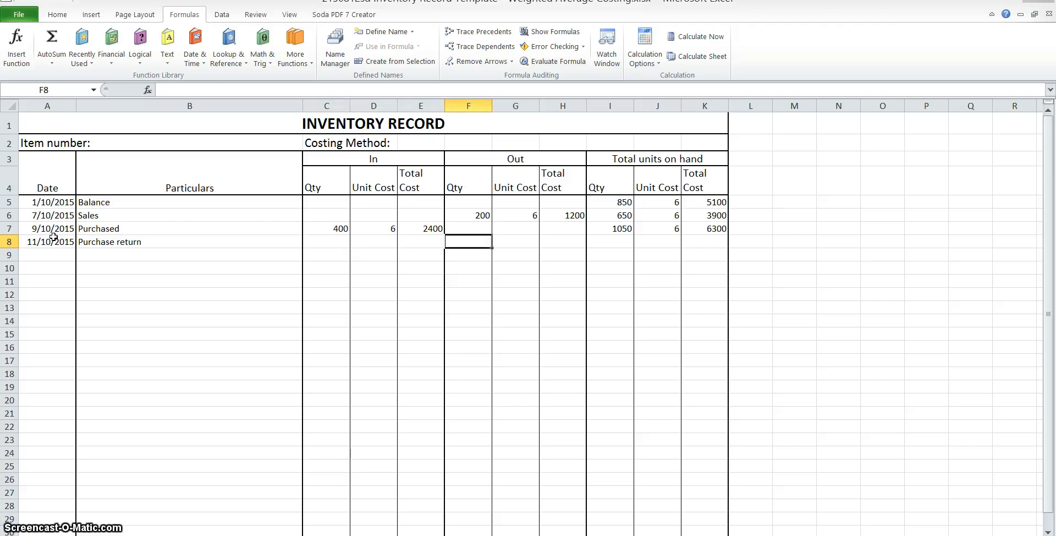
type("50")
key("Tab")
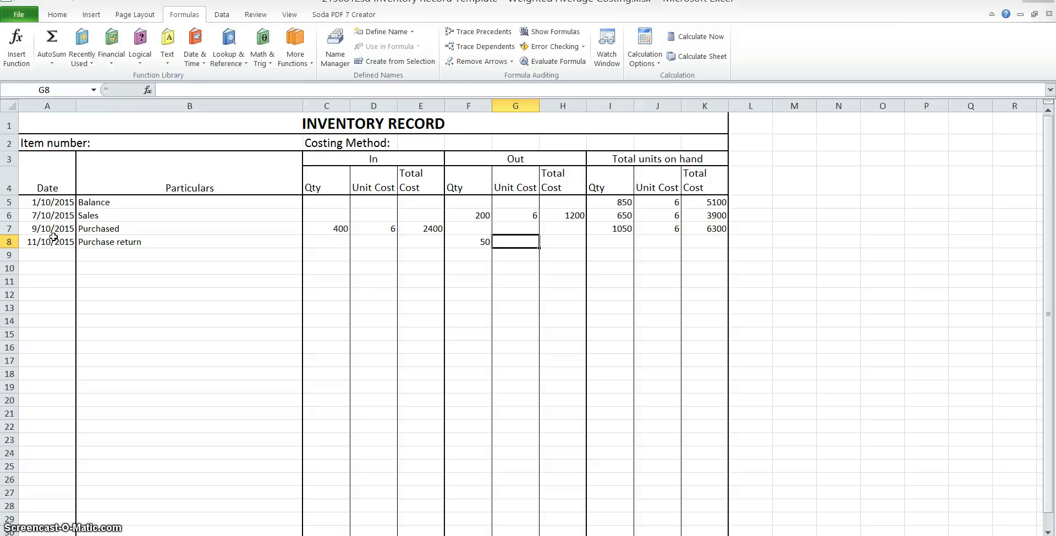
type("6")
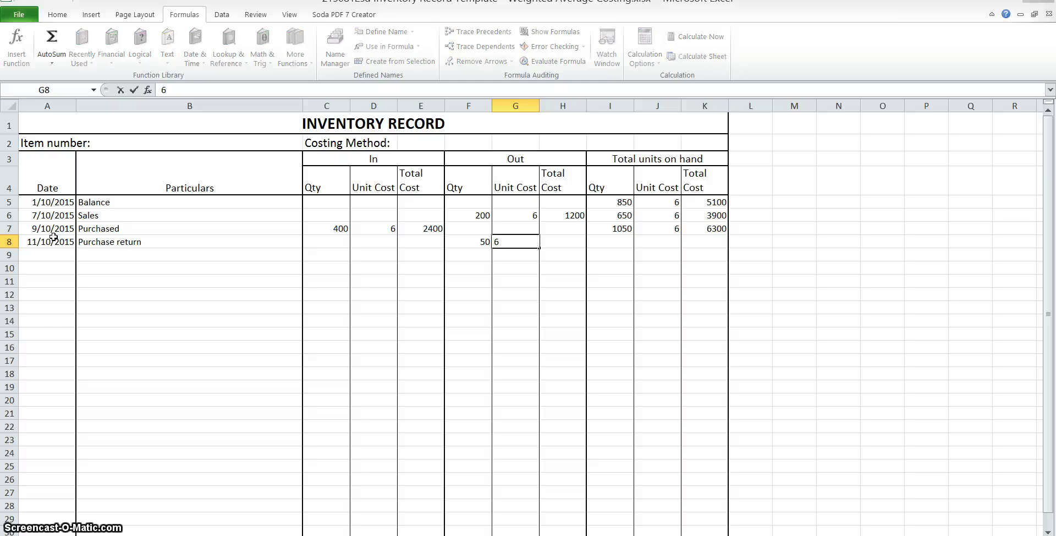
key("Tab")
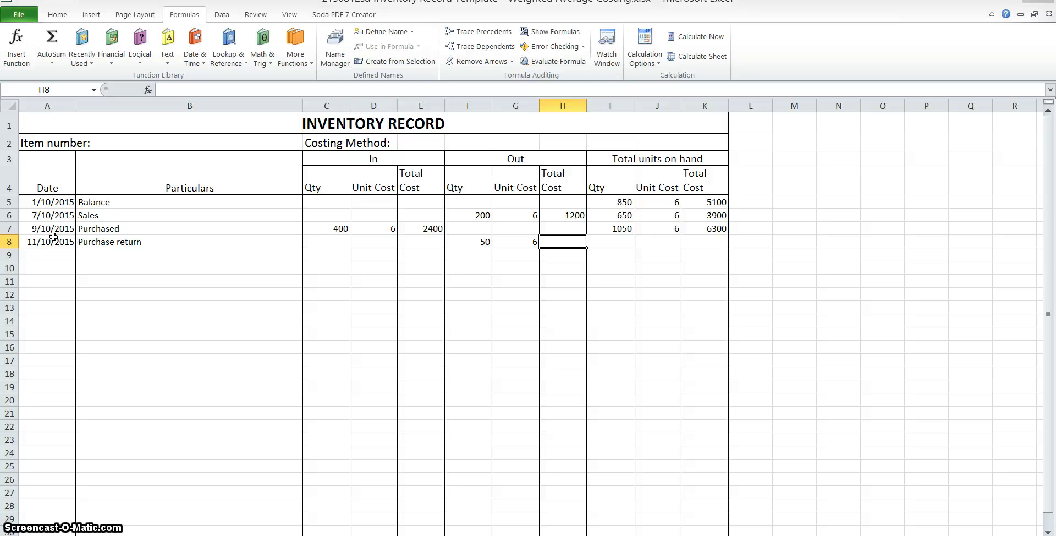
type("+F8*")
key("Left")
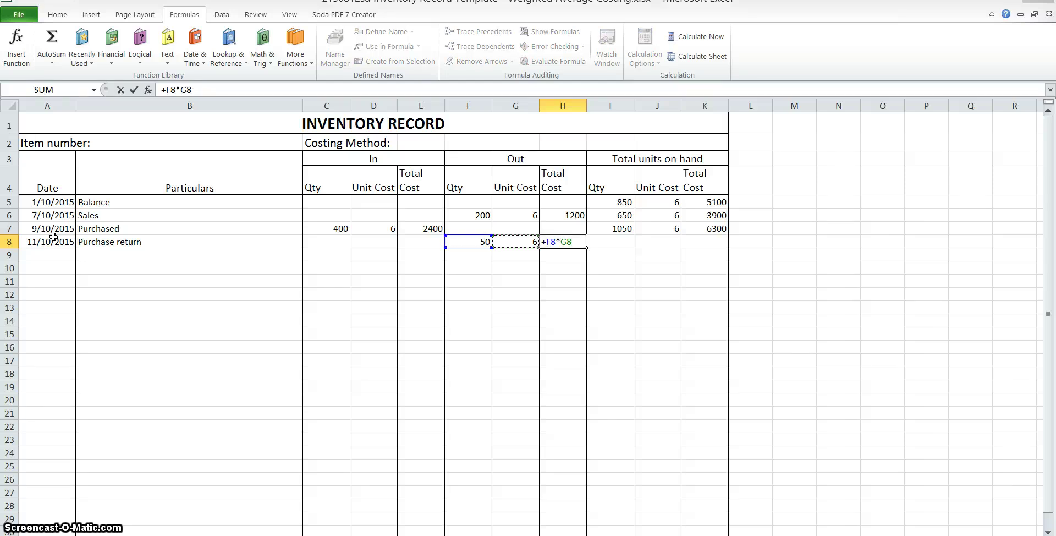
key("Tab")
- Set the balance to =I7-F8 at unit cost 6 and fill K7's formula into K8
type("=I7-")
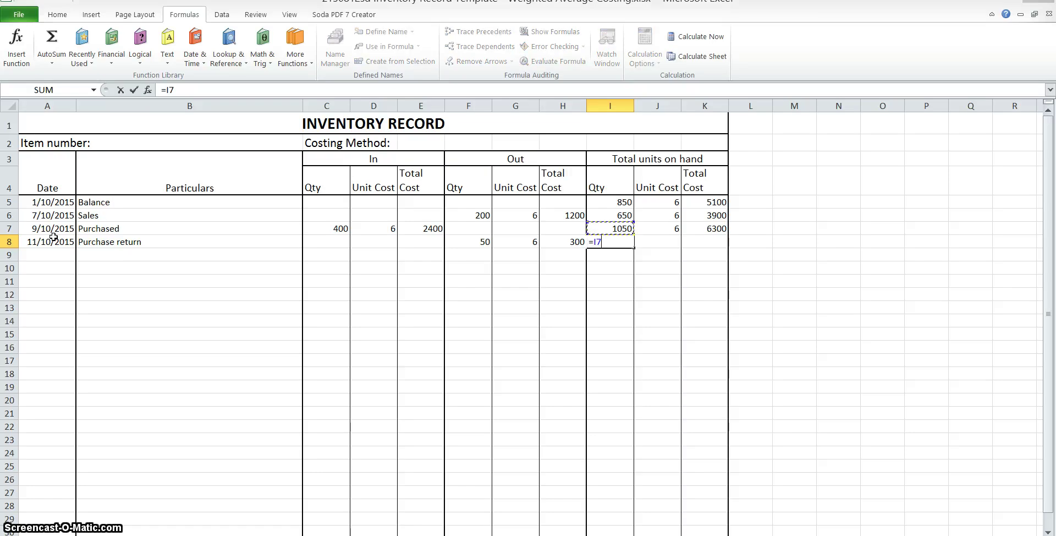
key("Left")
key("Left")
key("Left")
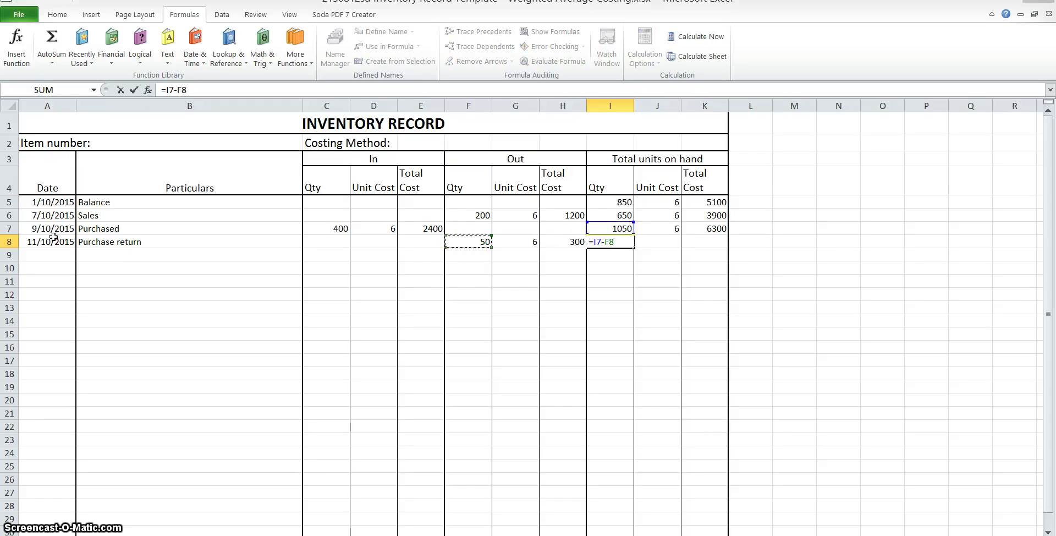
key("Tab")
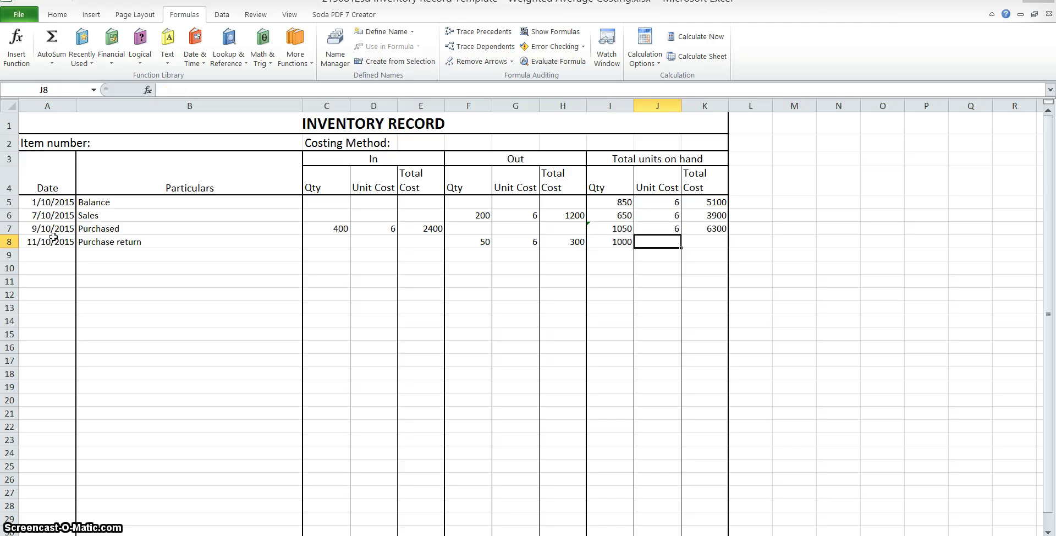
type("6")
key("Tab")
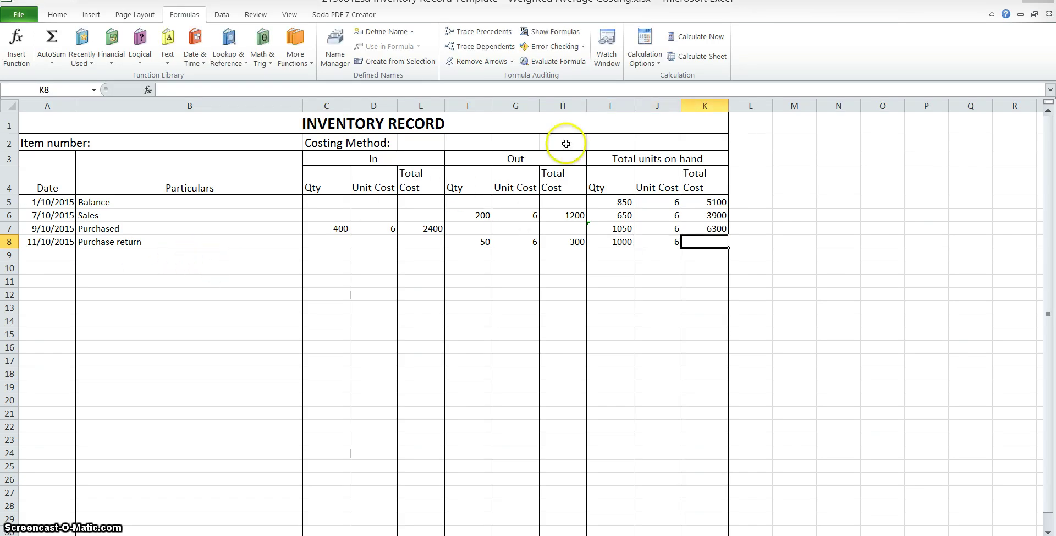
left_click(707, 228)
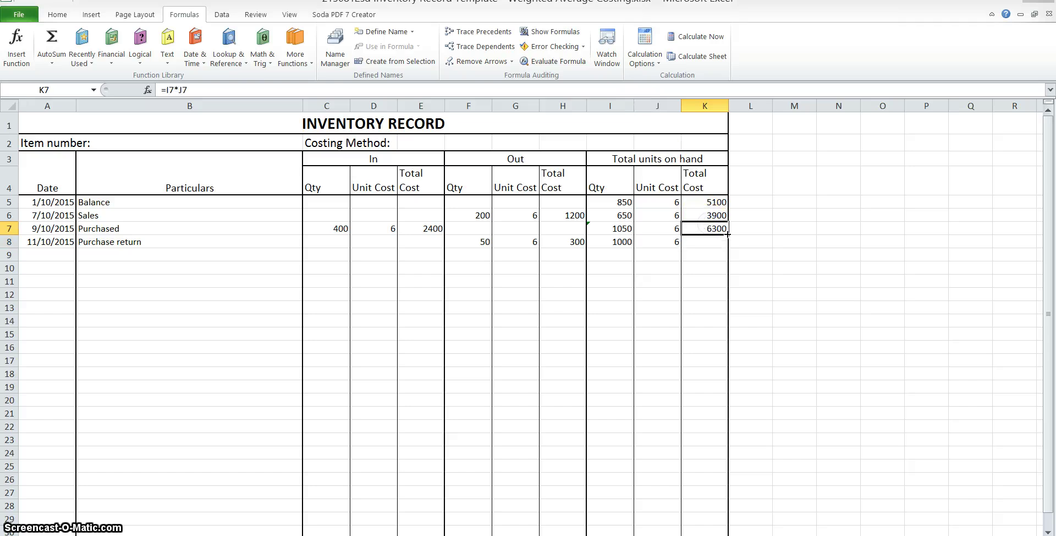
left_click_drag(727, 235, 727, 246)
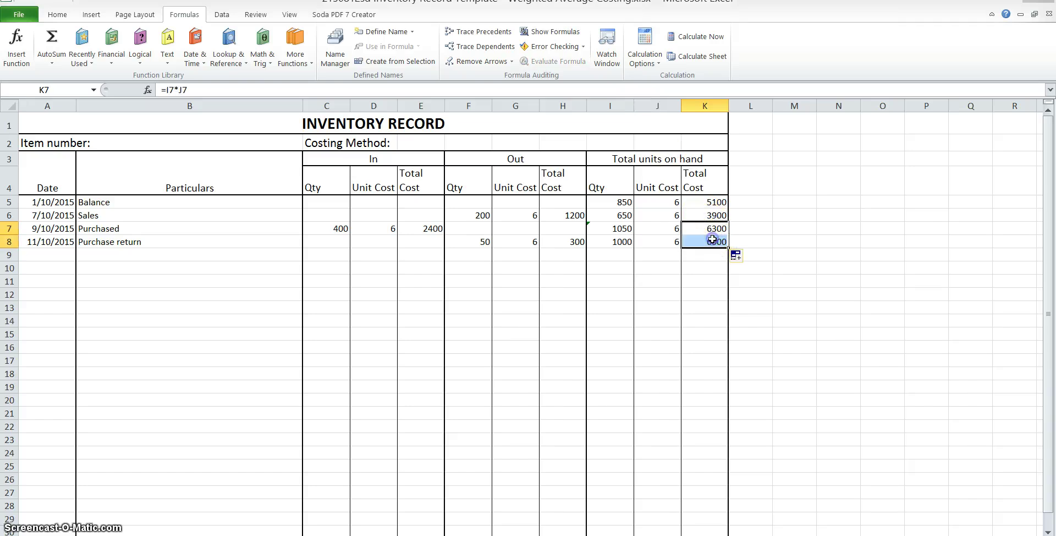
left_click(713, 240)
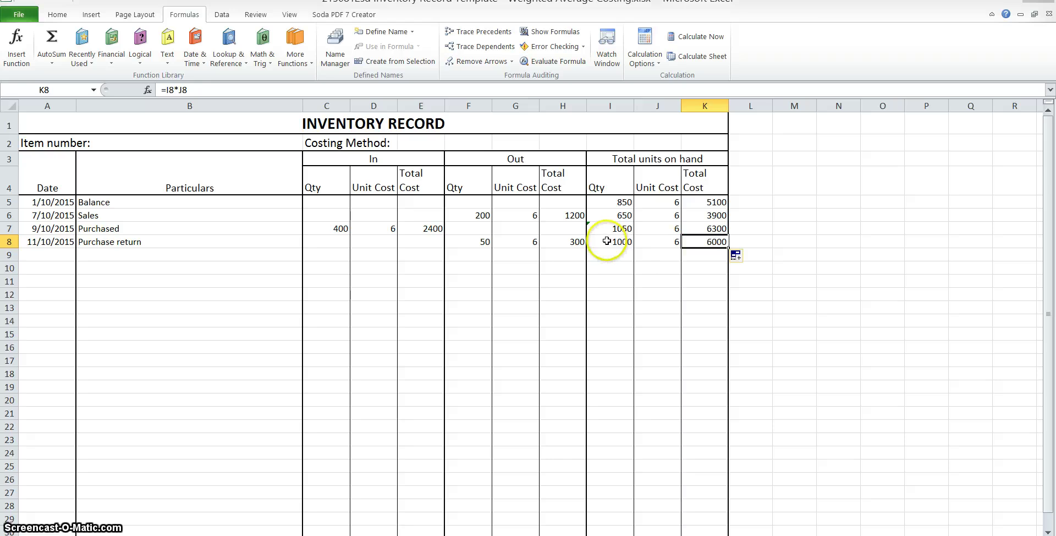
left_click(29, 256)
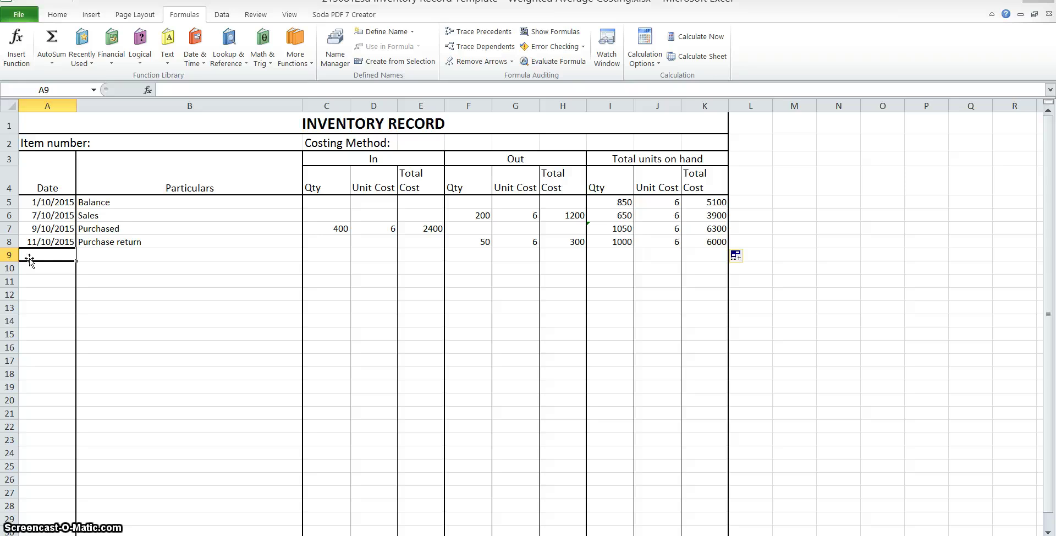
- Enter the 15/10/2015 sales row: 500 units out at 6, total =F9*G9 (3000)
type("15")
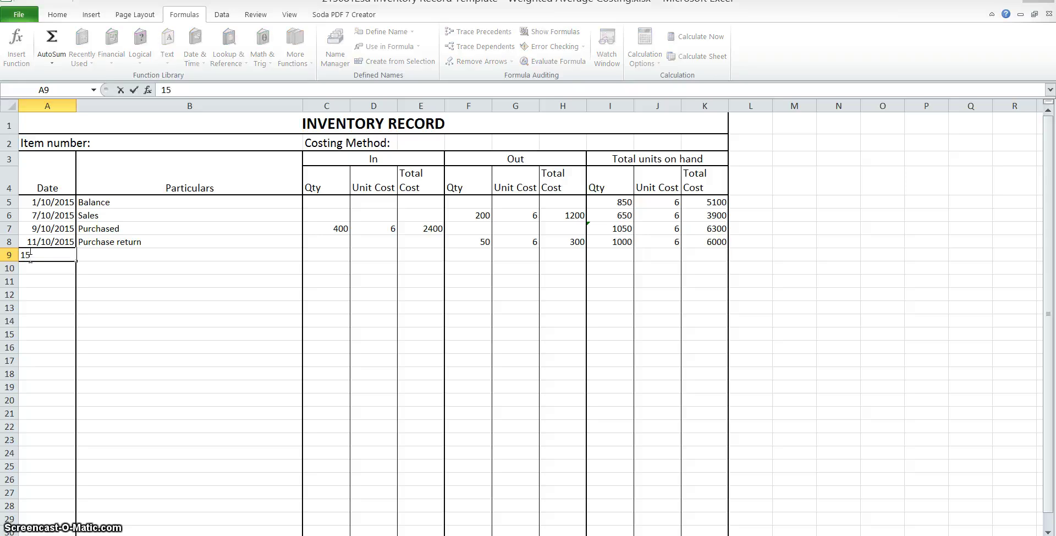
type("/10/")
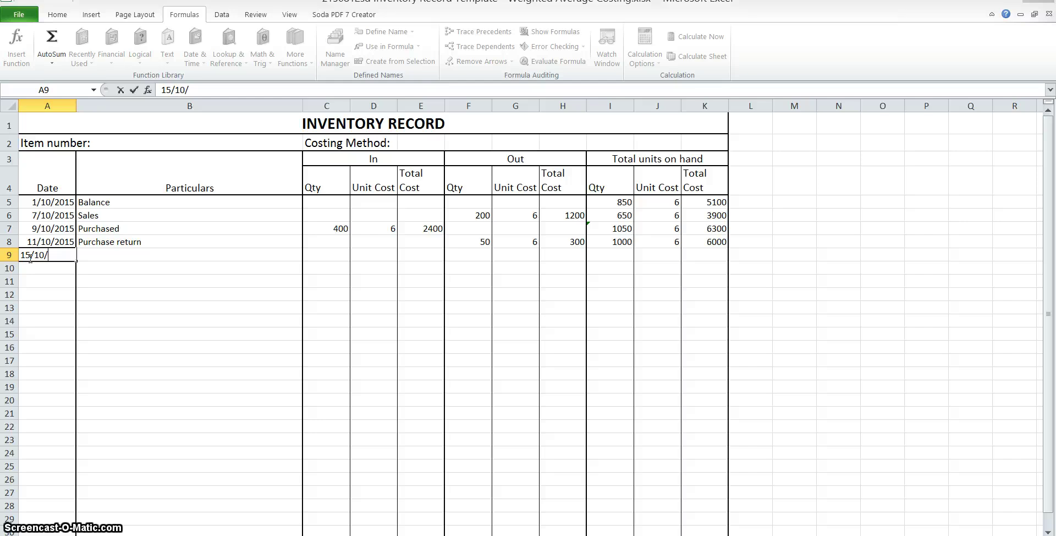
type("2015")
key("Tab")
type("s")
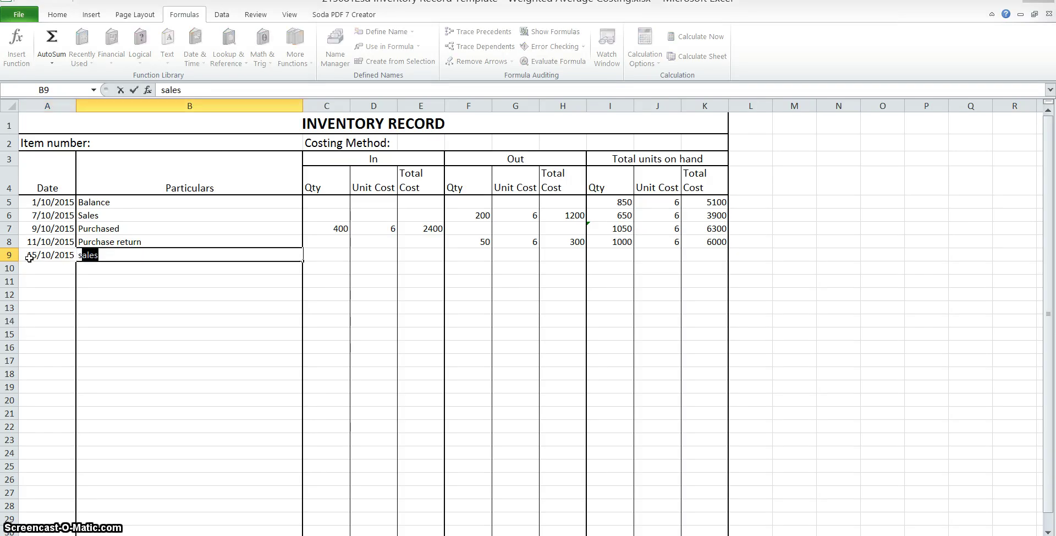
type("ales")
key("Tab")
key("Tab")
key("Tab")
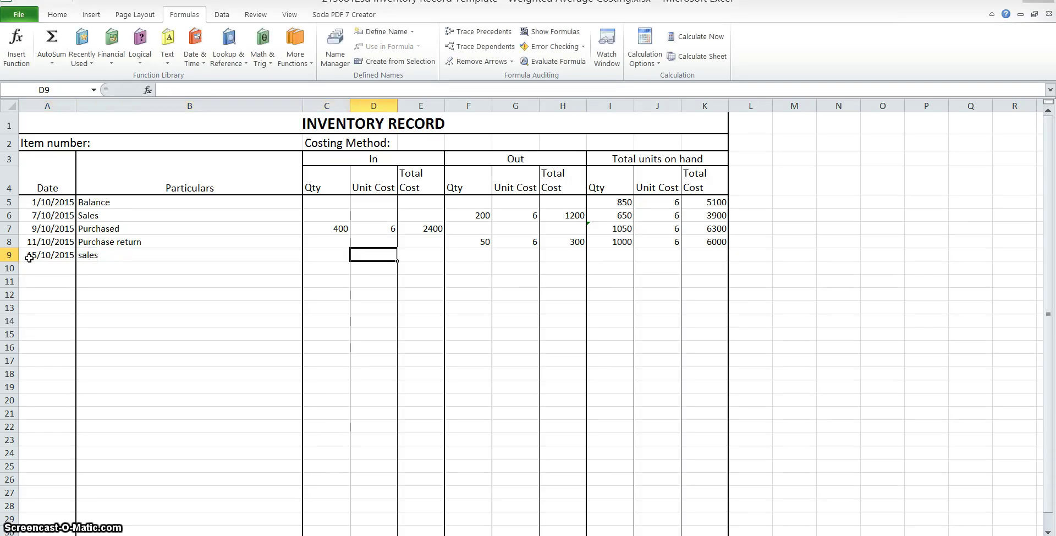
key("Tab")
type("500")
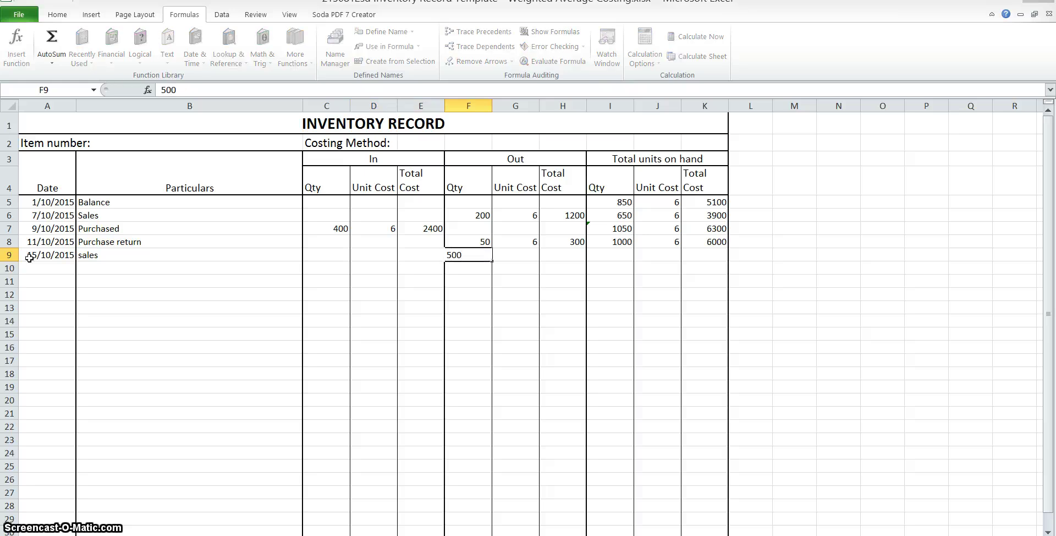
key("Tab")
type("6")
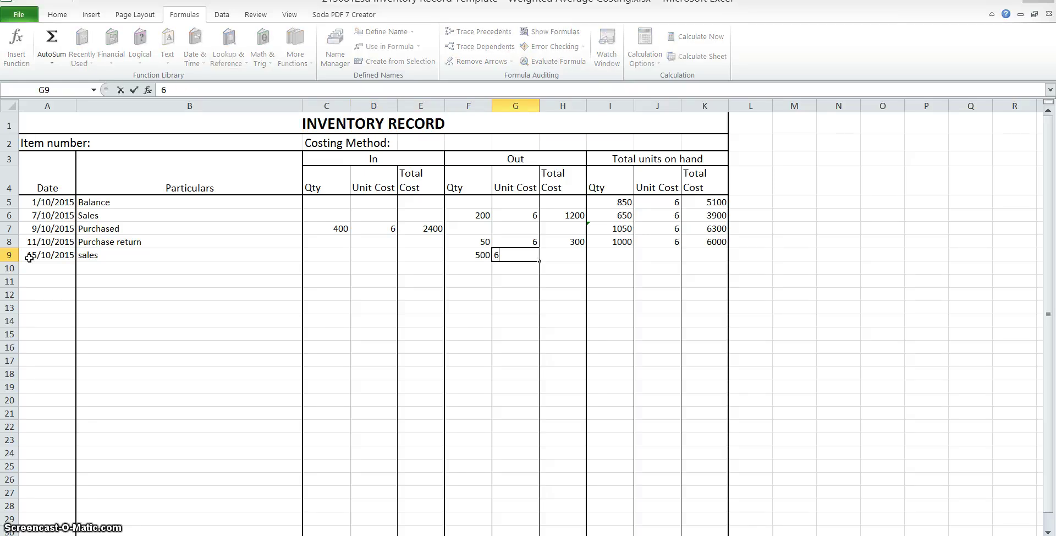
key("Tab")
type("=")
key("Left")
key("Left")
type("*")
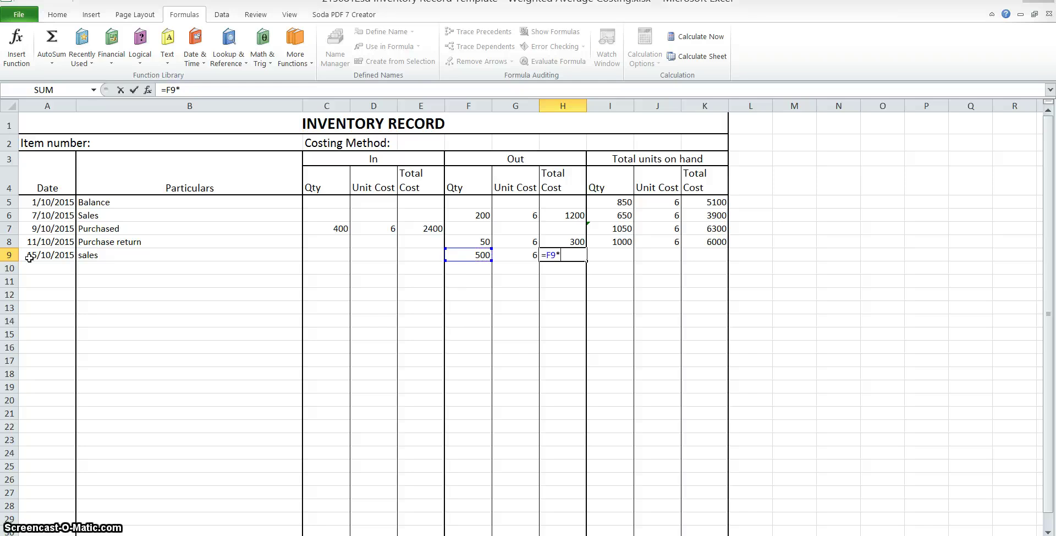
key("Left")
key("Tab")
- Set the row 9 balance to =I8-F9 (500 units) at 6, total =I9*J9 (3000)
type("=")
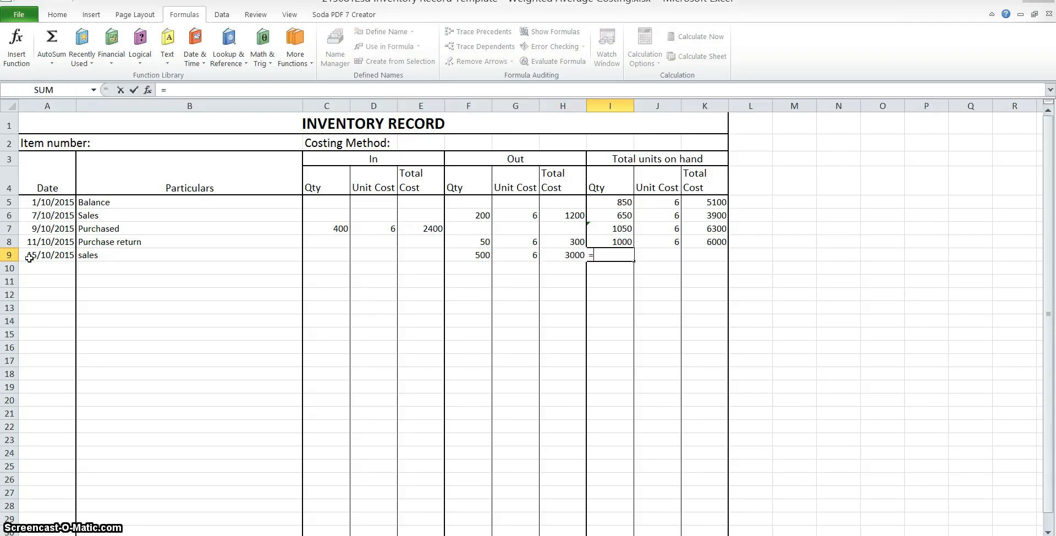
key("Up")
type("-")
key("Left")
key("Left")
key("Left")
key("Tab")
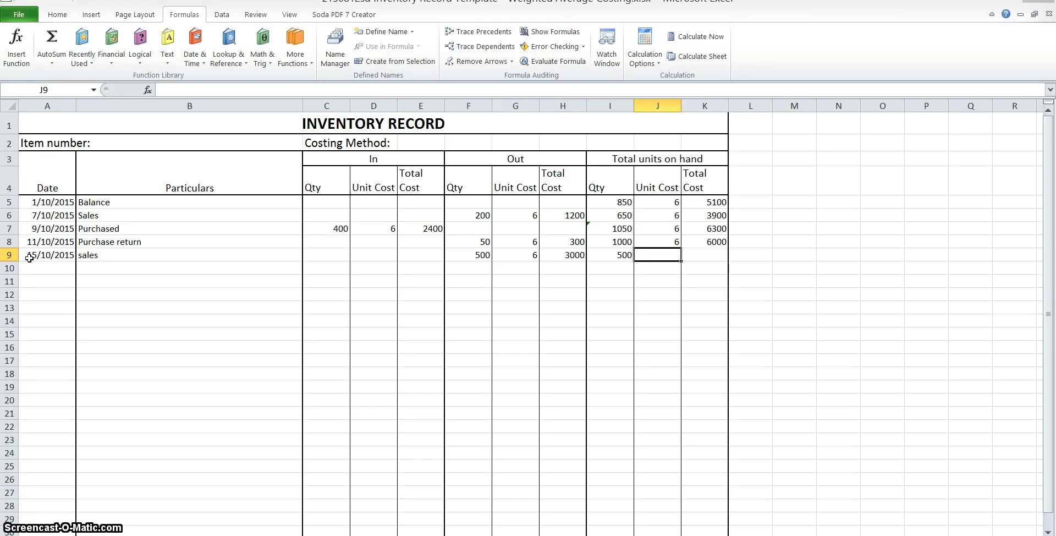
type("6")
key("Tab")
type("=")
key("Left")
key("Left")
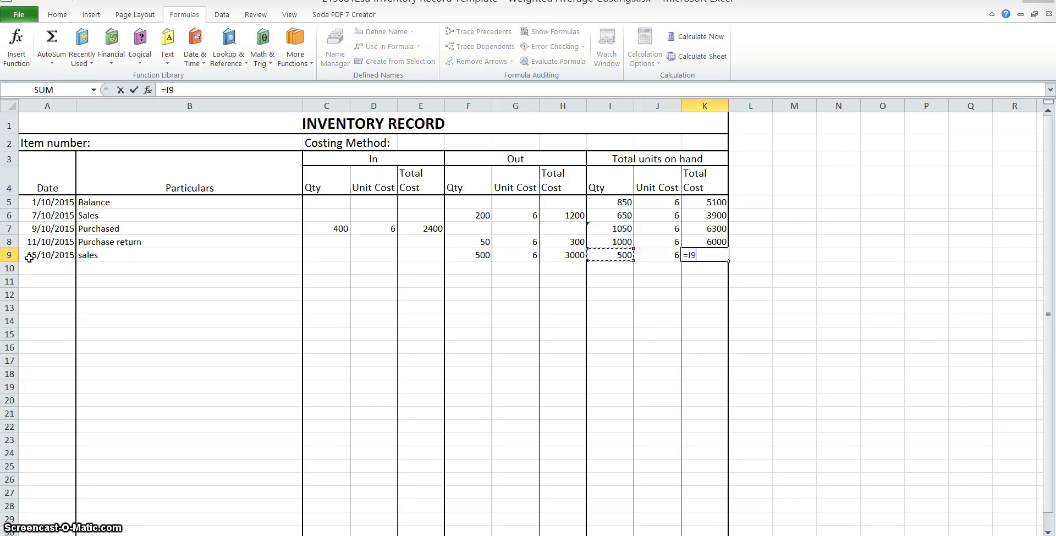
type("*")
key("Left")
key("Return")
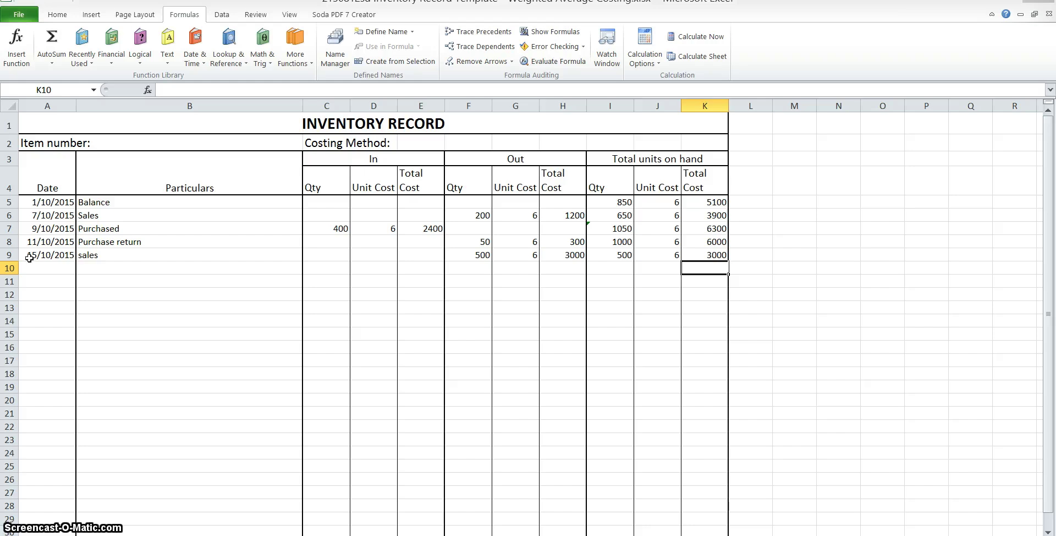
key("Left")
key("Left")
key("Left")
key("Left")
key("Left")
key("Left")
key("Left")
key("Left")
key("Left")
key("Left")
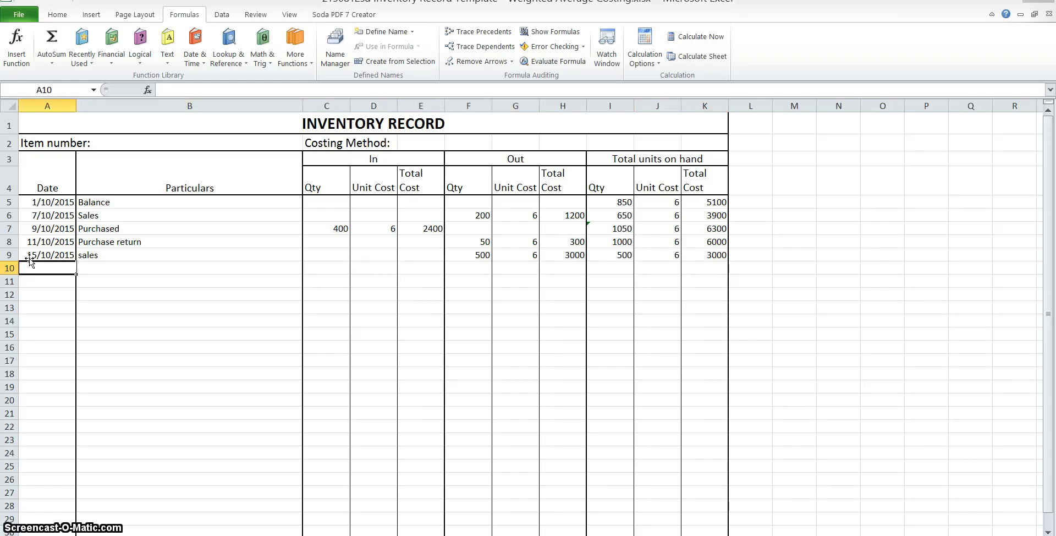
- Enter the 18/10/2015 Sales row: 450 units out at 6, with a multiplied total of 2700
type("1")
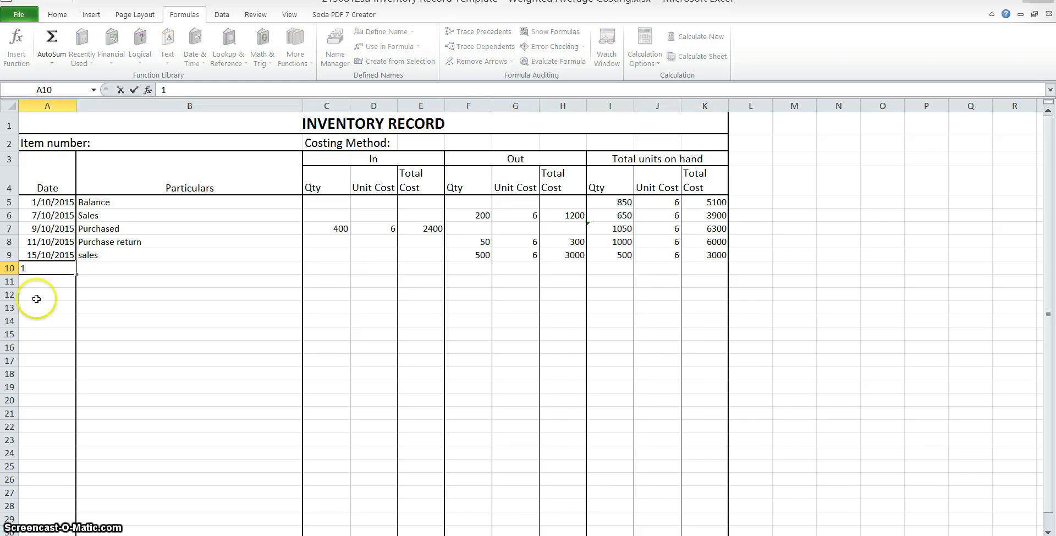
type("8/10/2015")
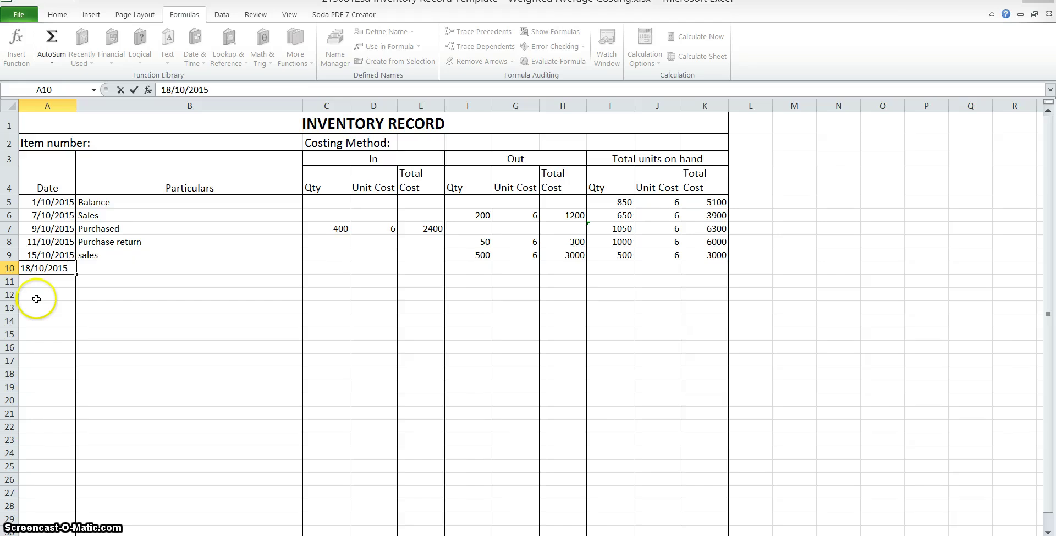
key("Tab")
type("Sales")
key("Tab")
key("Tab")
key("Tab")
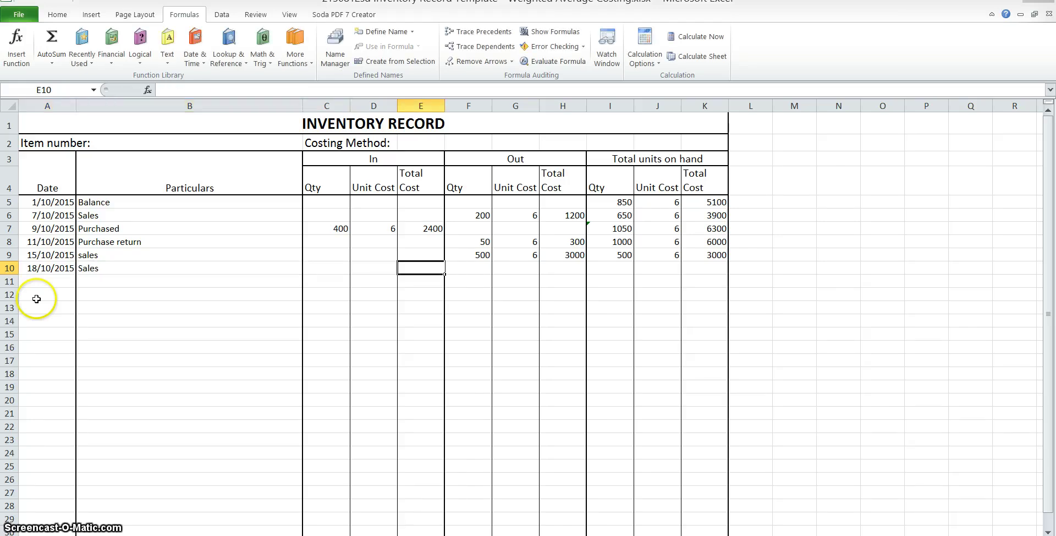
key("Tab")
type("450")
key("Tab")
type("6")
key("Tab")
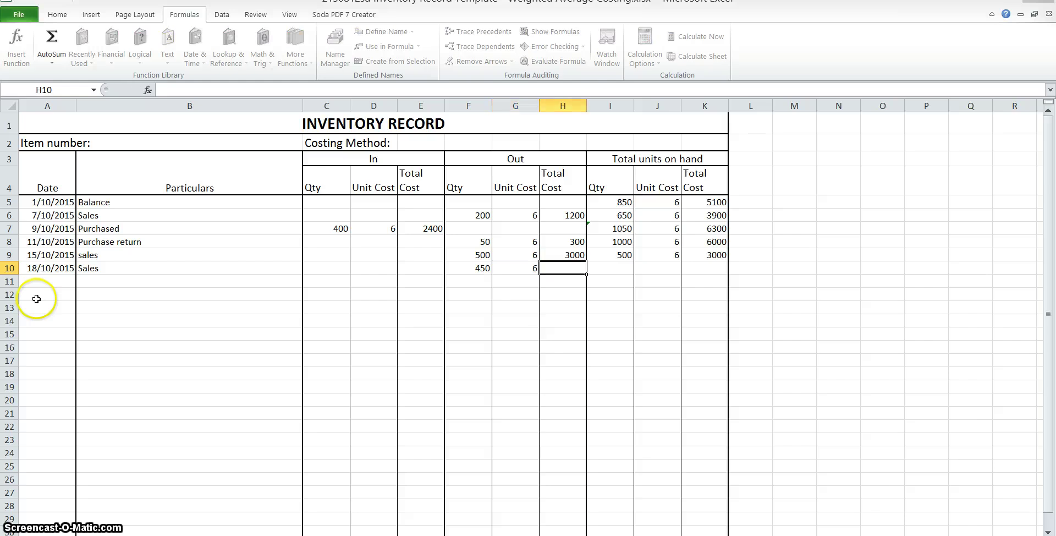
type("=")
key("Left")
type("*")
key("Left")
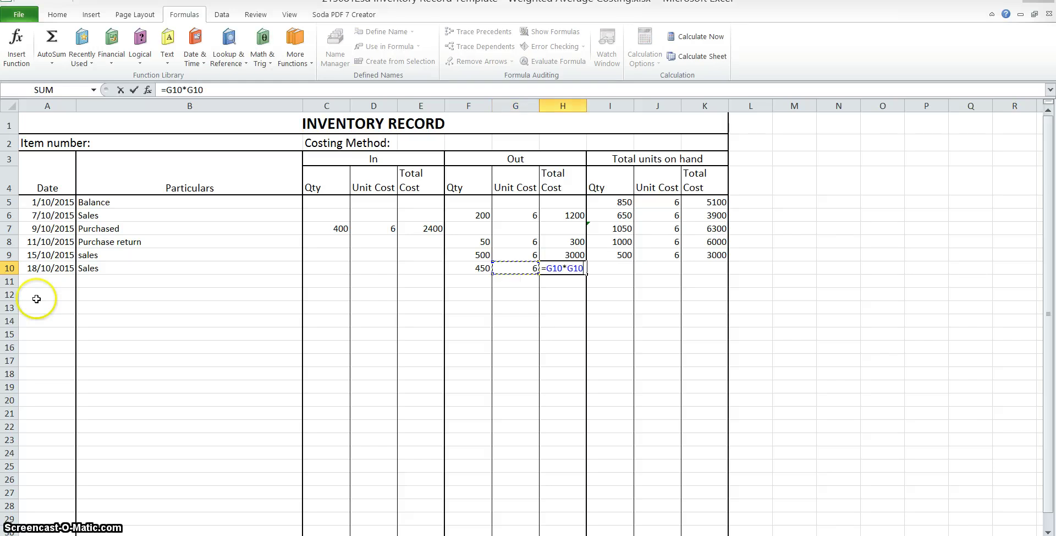
key("Left")
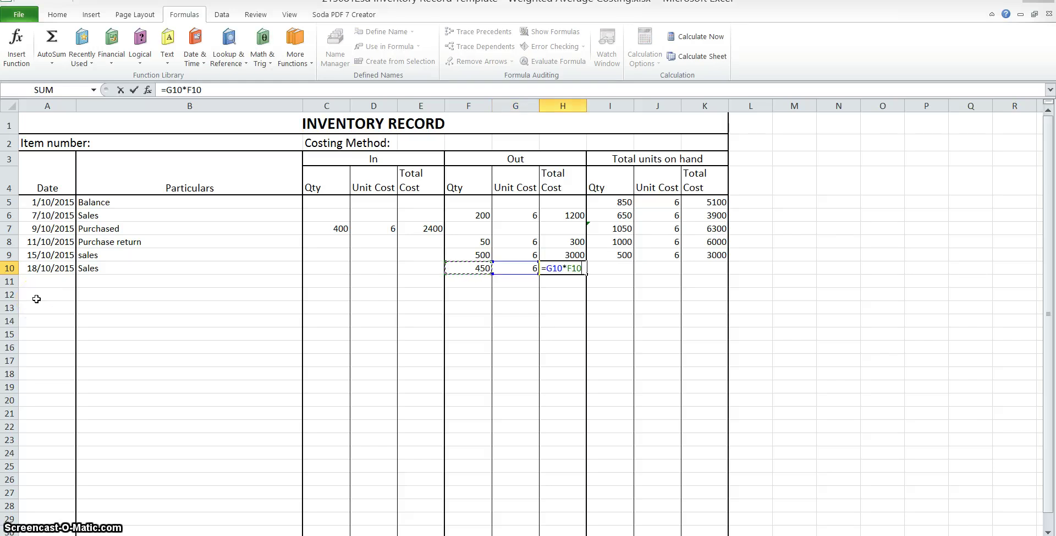
key("Tab")
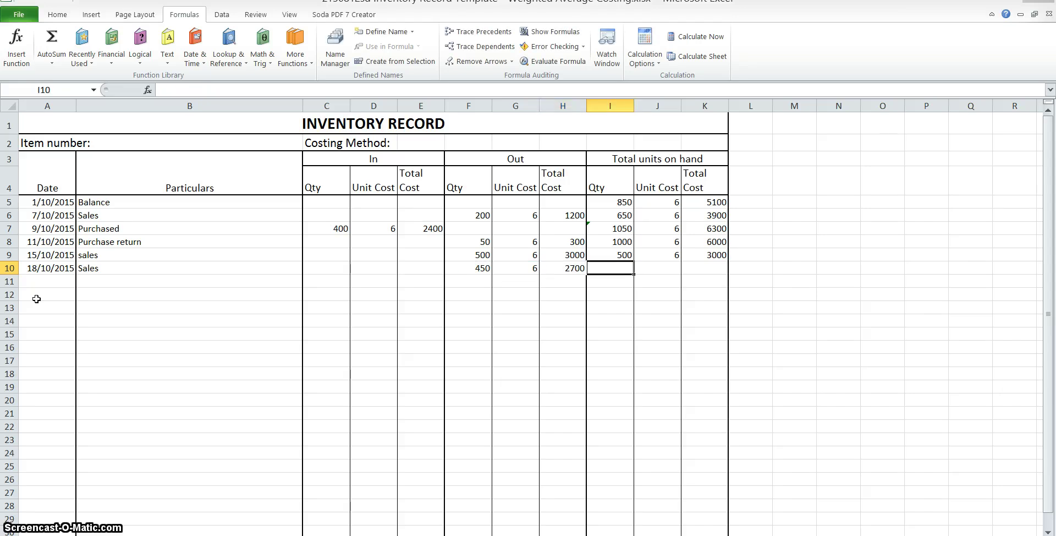
- Fill row 10's balance: 50 units on hand at unit cost 6, total =I10*J10 (300)
type("=")
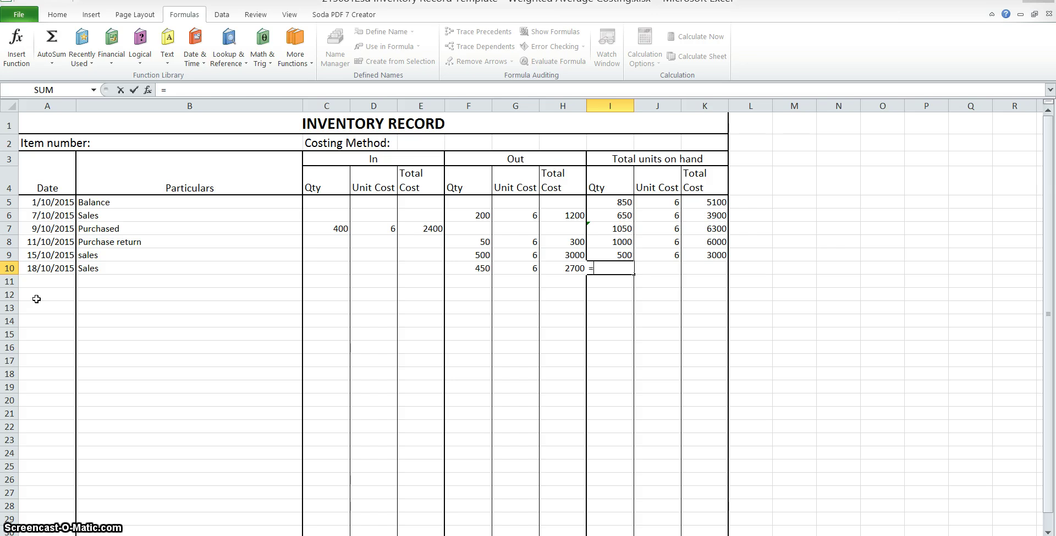
key("Down")
key("Up")
key("Up")
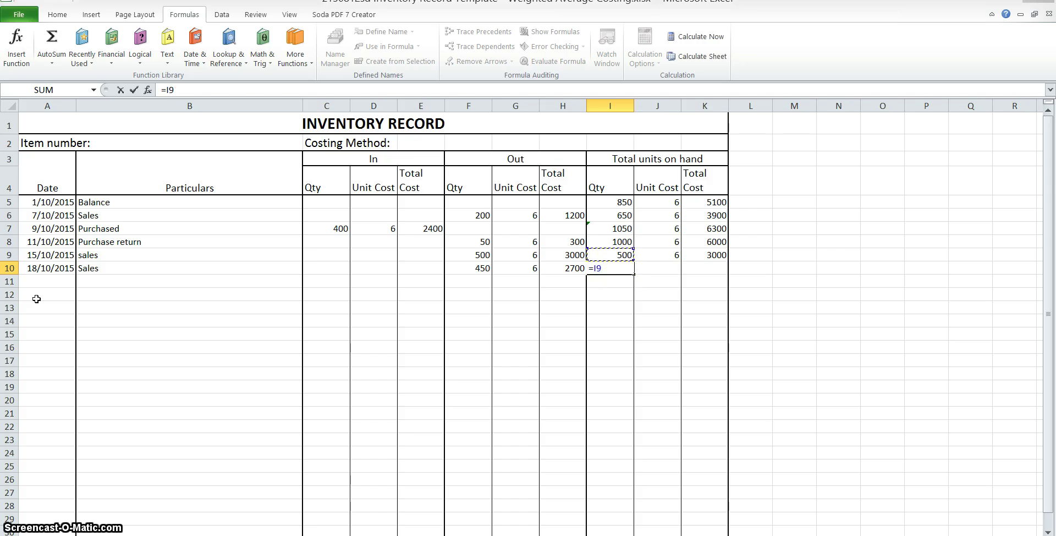
type("-")
key("Left")
key("Left")
key("Return")
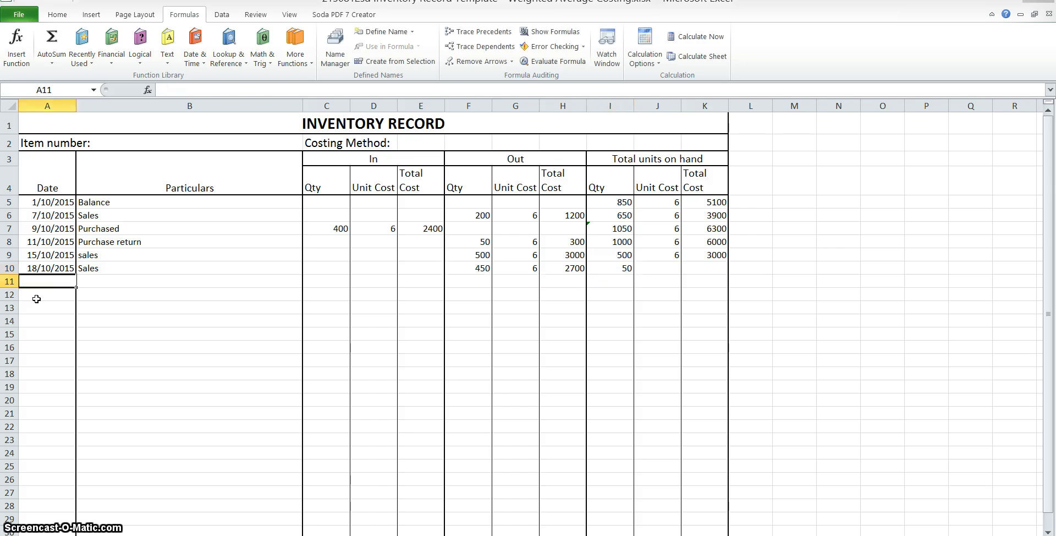
key("Right")
key("Right")
key("Right")
key("Right")
key("Right")
key("Right")
key("Right")
key("Up")
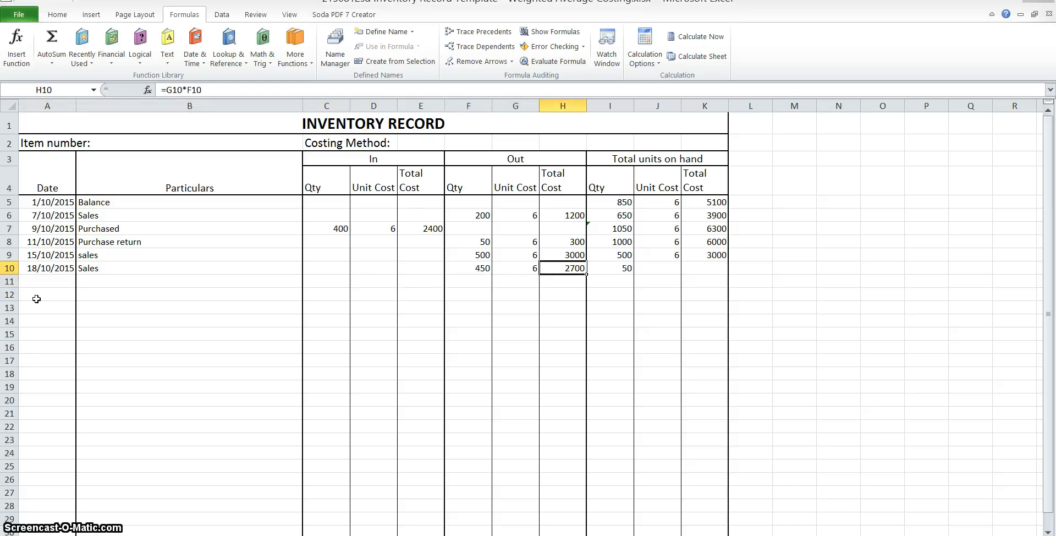
key("Right")
key("Right")
type("6")
key("Right")
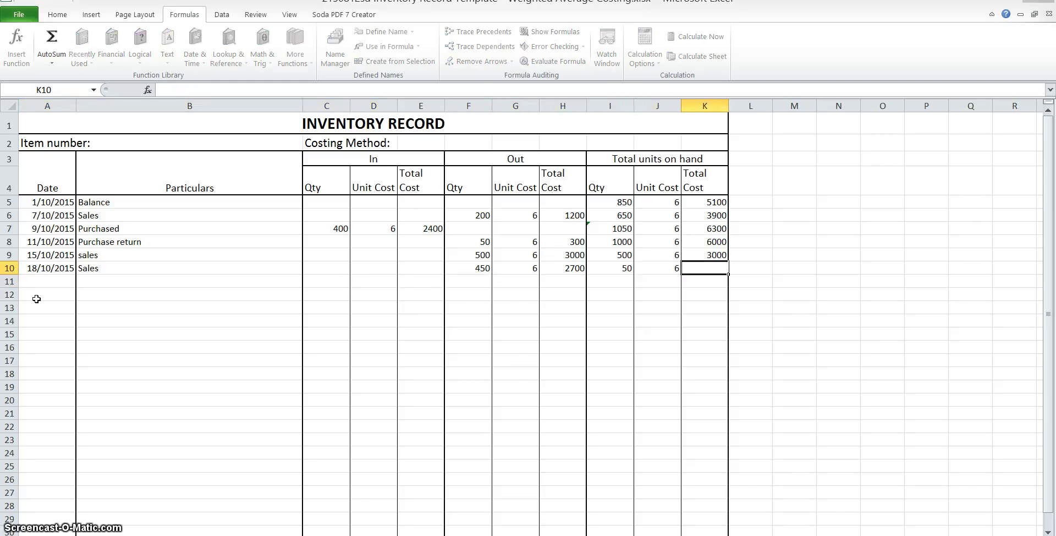
type("=")
key("Left")
key("Left")
type("*")
key("Left")
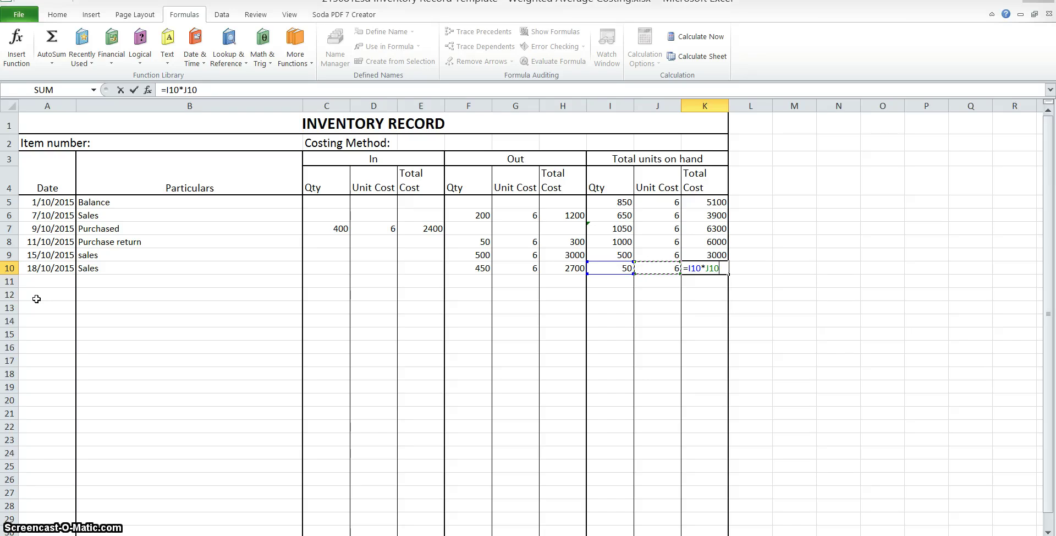
key("Return")
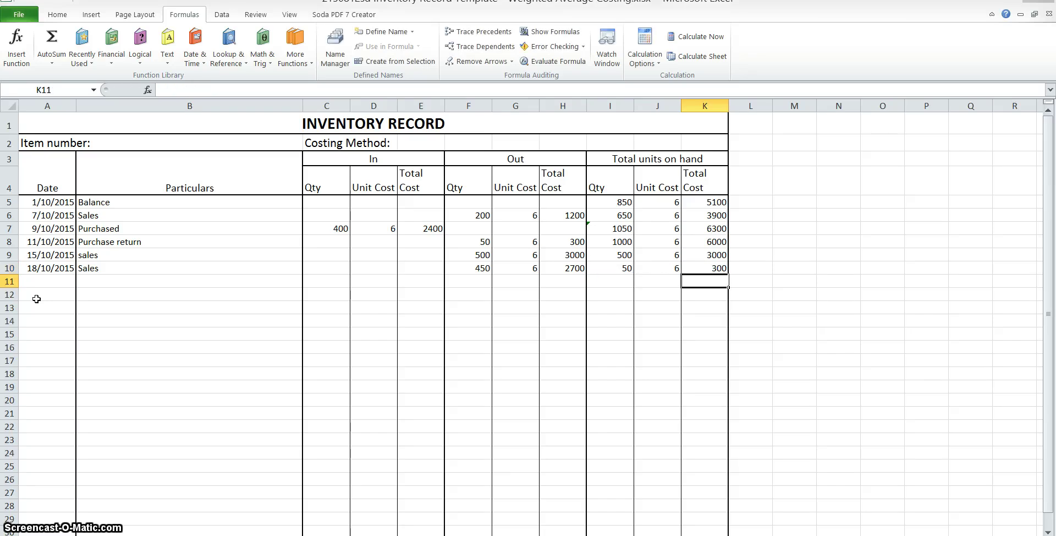
key("Left")
key("Left")
key("Left")
key("Left")
key("Left")
key("Left")
key("Left")
key("Left")
key("Left")
key("Left")
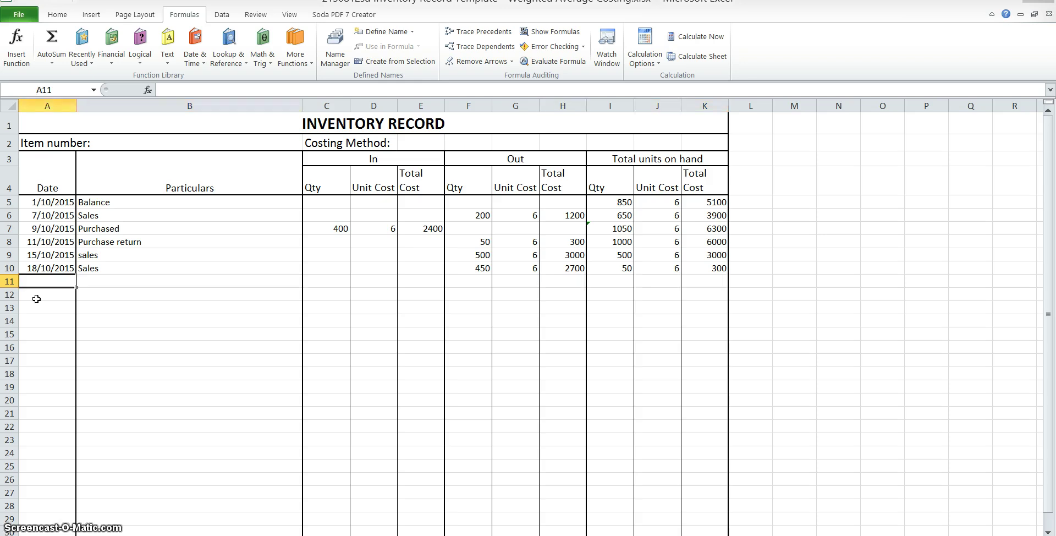
- Enter the 20/10/2015 Sales return of 70 units at =G10, totalling =C11*D11 (420)
type("20/10/2015")
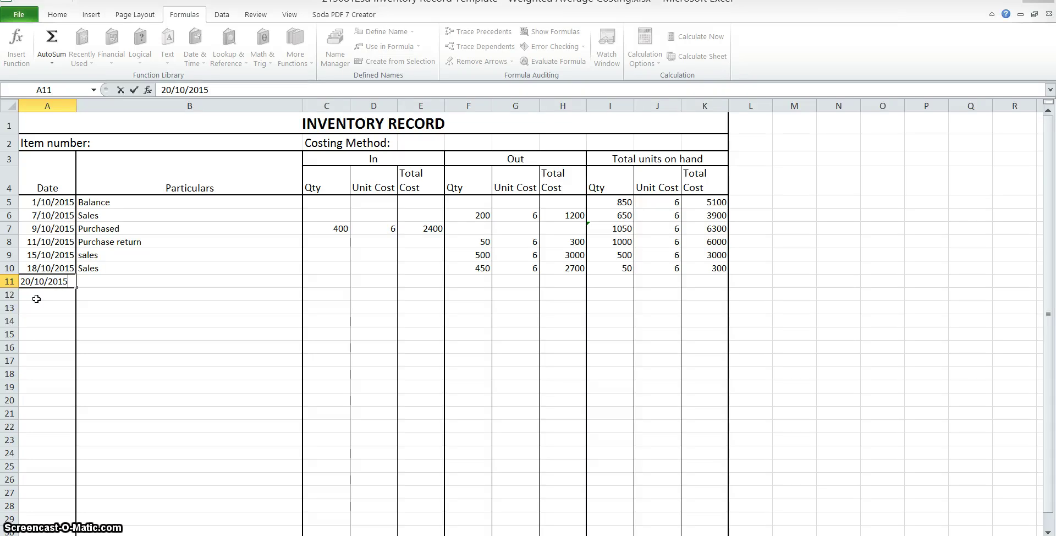
key("Tab")
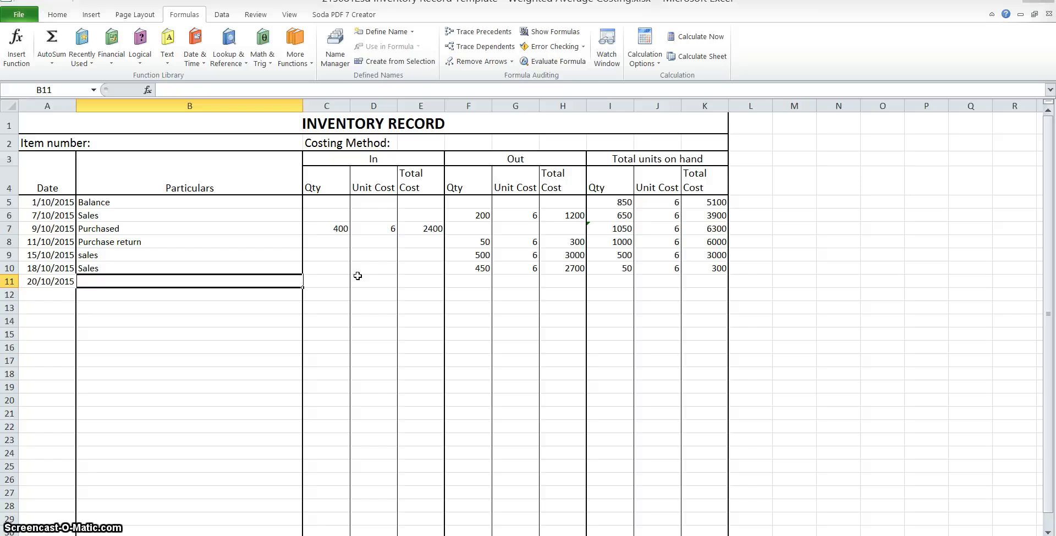
type("Sales return")
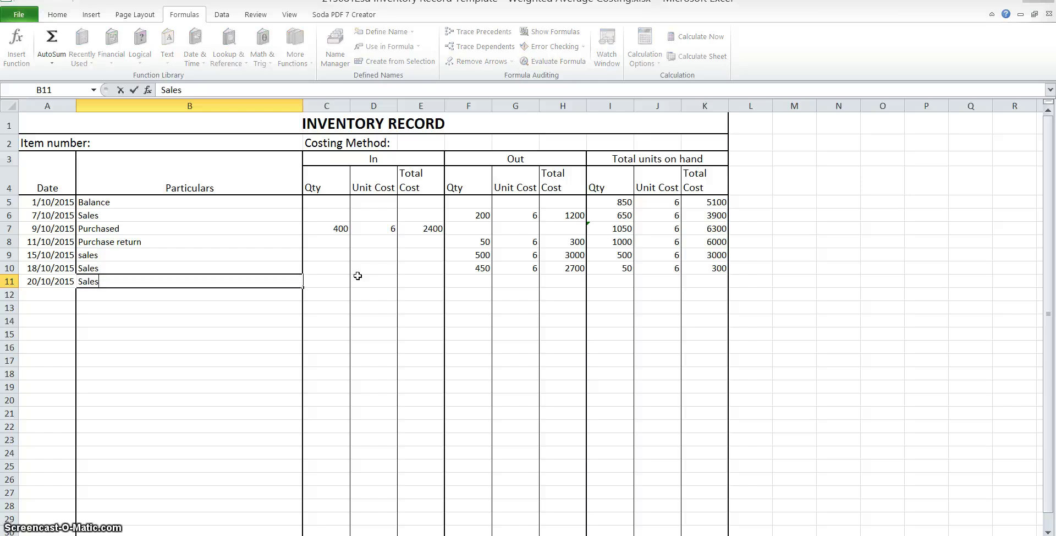
key("Tab")
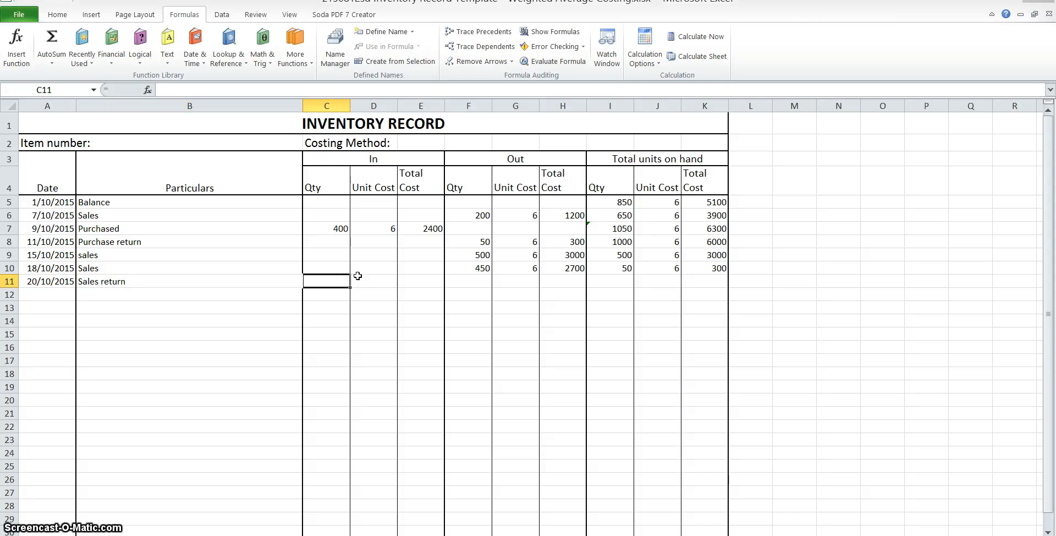
type("70")
key("Tab")
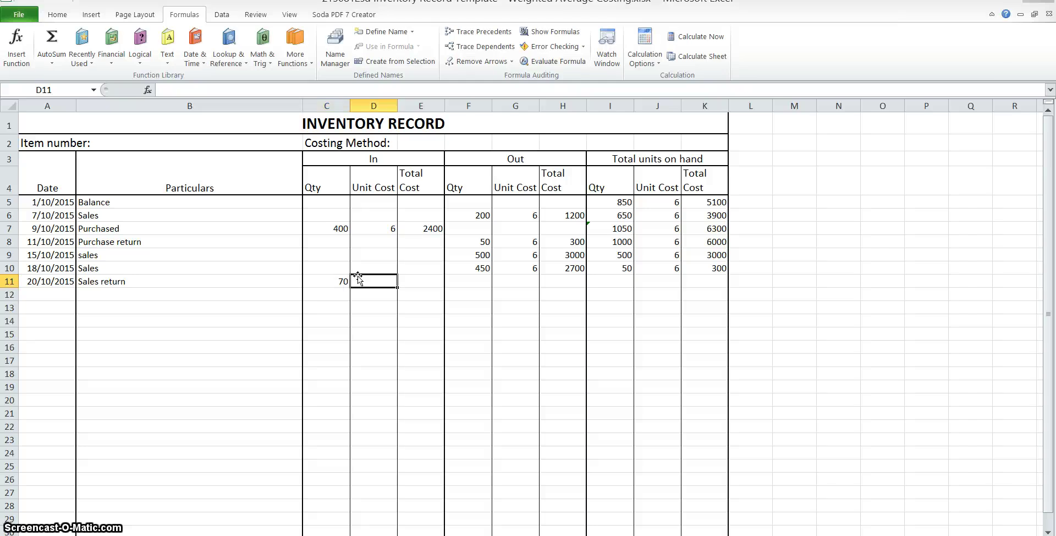
type("=")
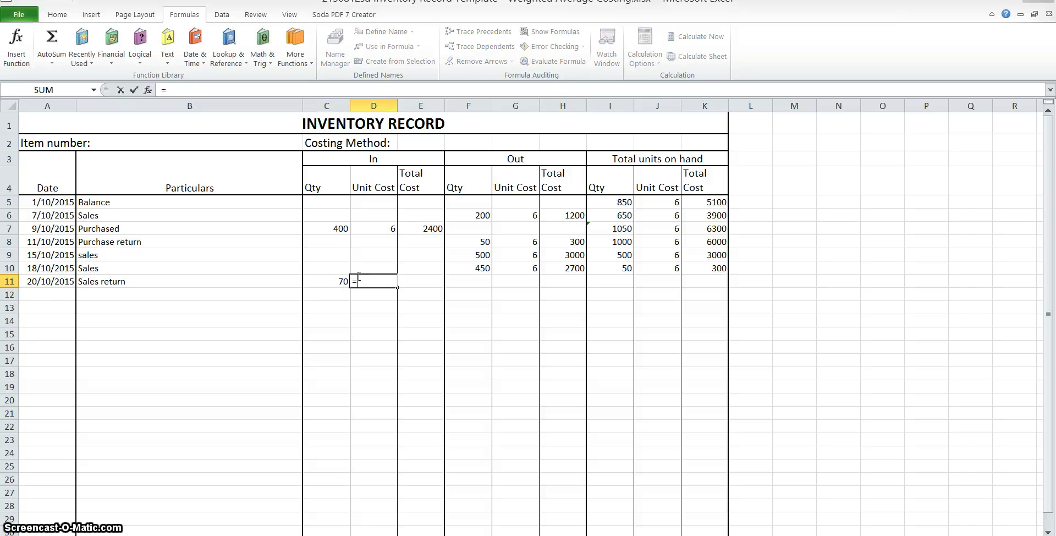
left_click(518, 266)
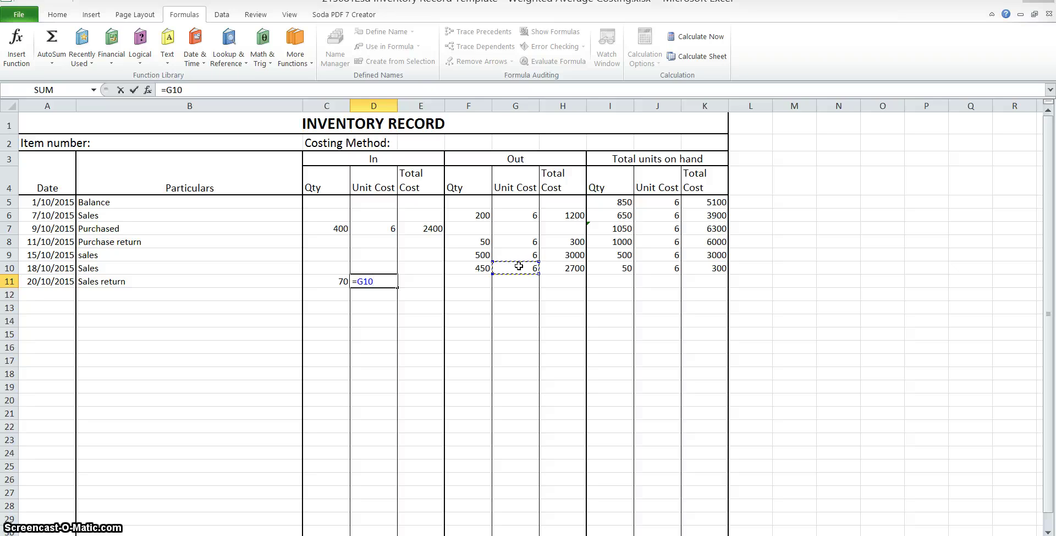
key("Return")
key("Up")
key("Right")
key("Right")
key("Right")
key("Right")
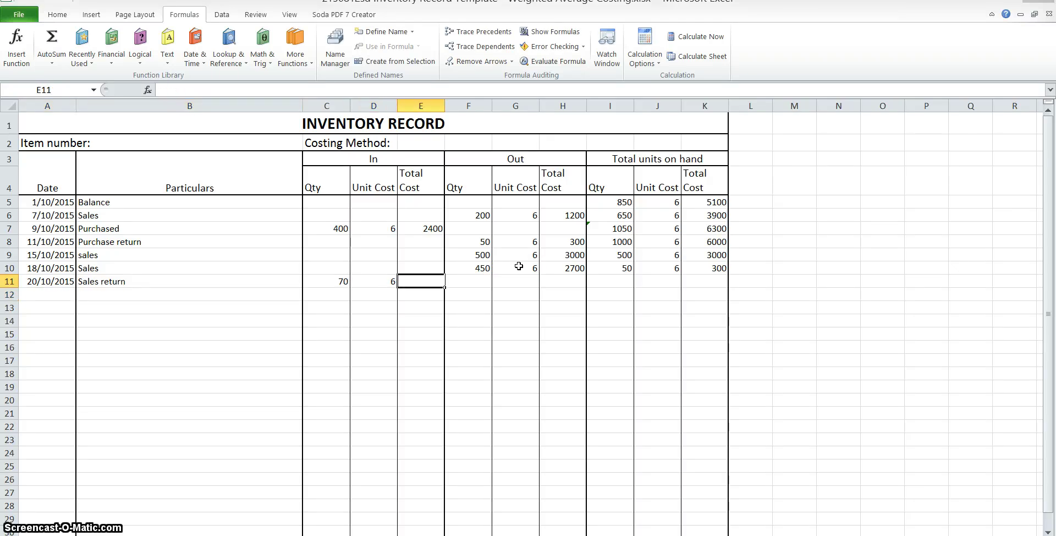
type("=")
key("Left")
key("Left")
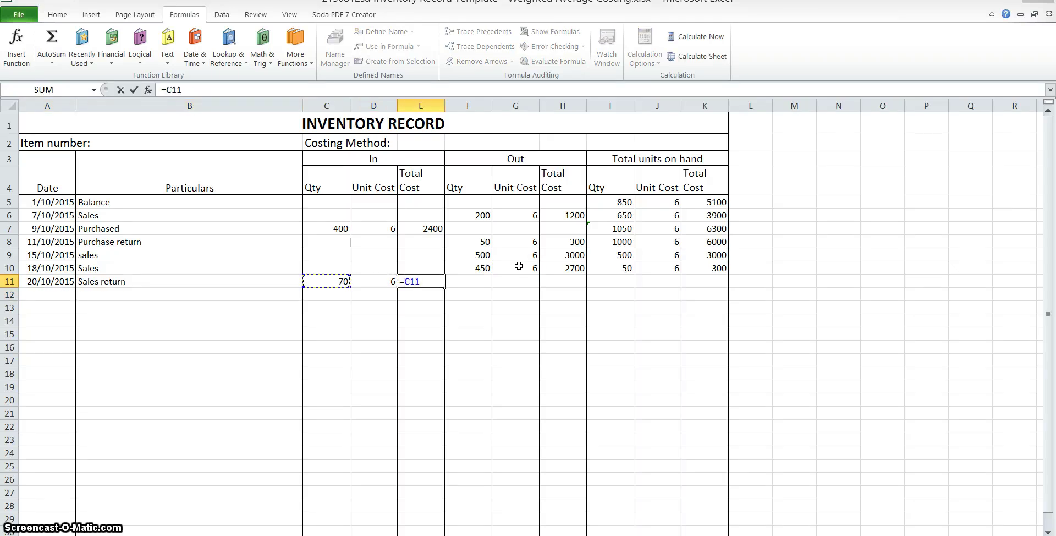
type("*")
key("Left")
key("Tab")
- Set row 11's on-hand balance to =I10+C11 (120 units) at unit cost 6
key("Right")
key("Right")
key("Right")
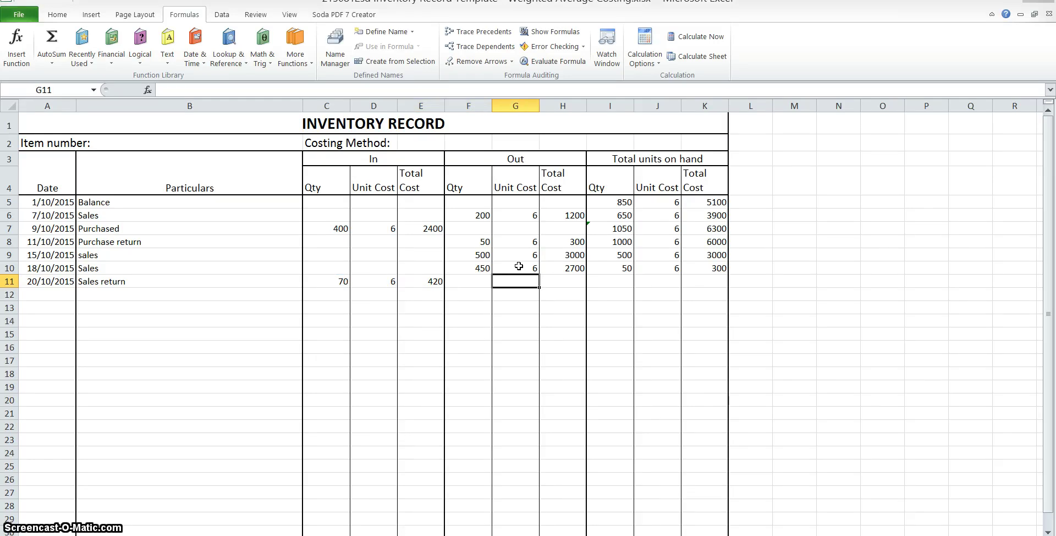
type("=")
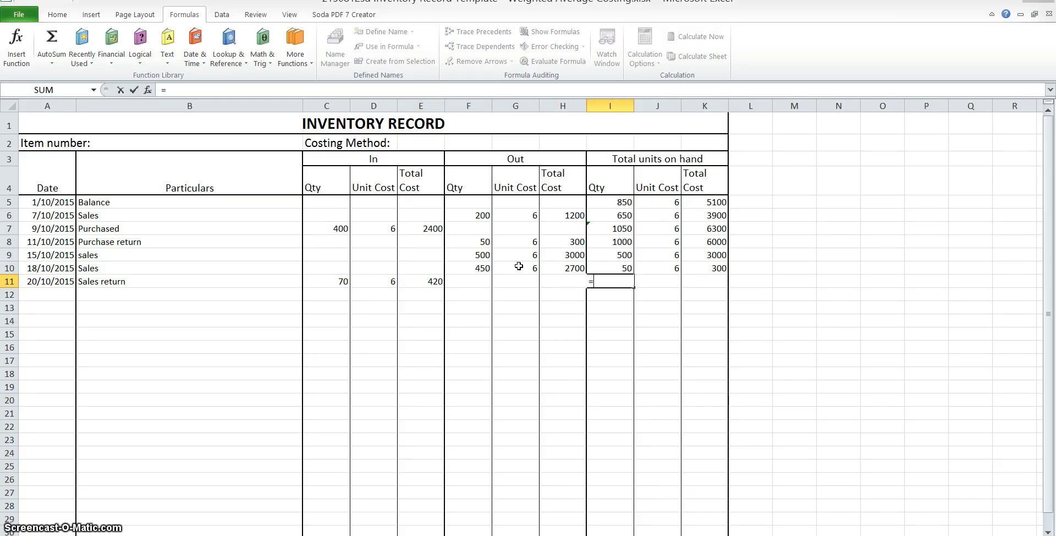
key("Up")
type("+")
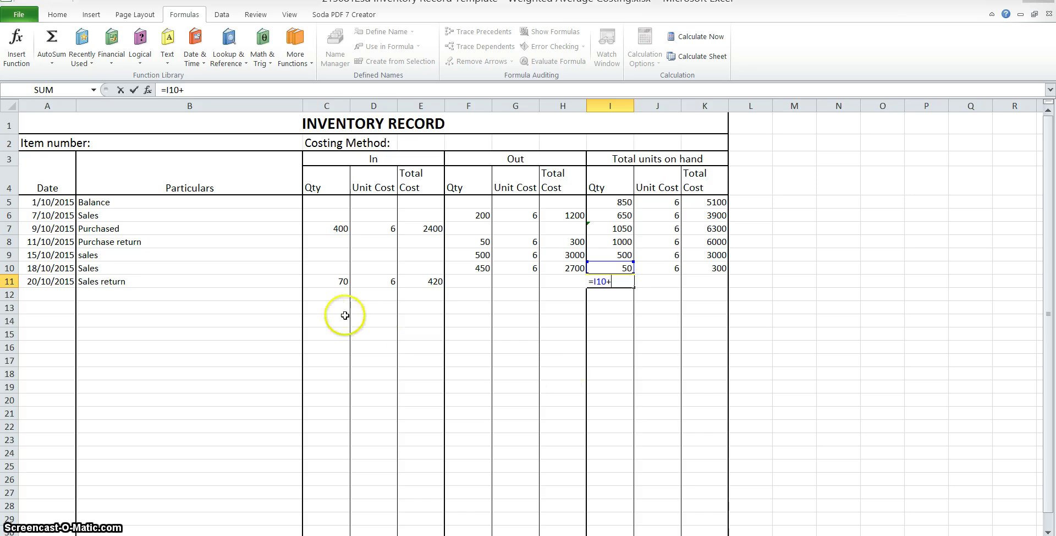
left_click(317, 281)
key("Tab")
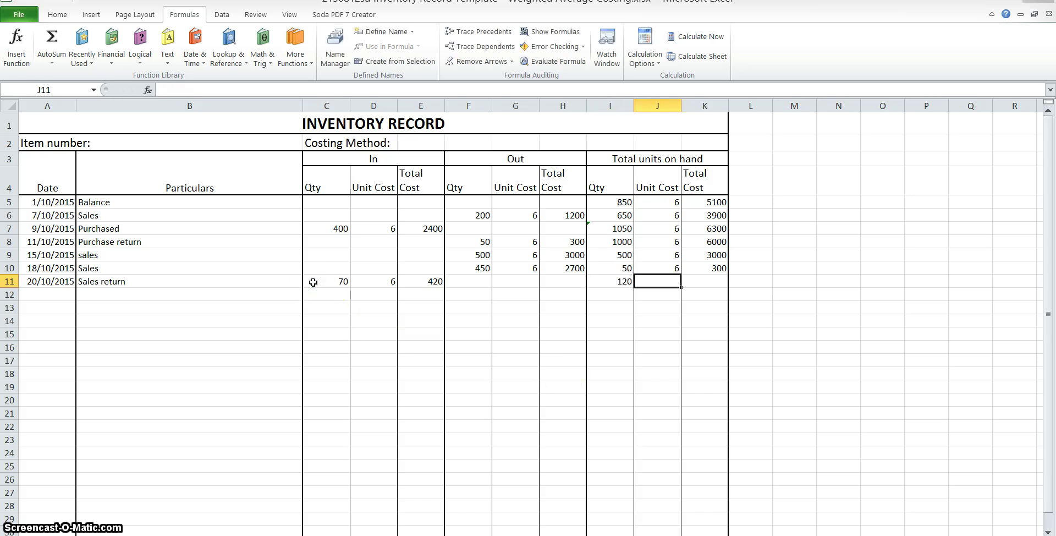
type("6")
key("Tab")
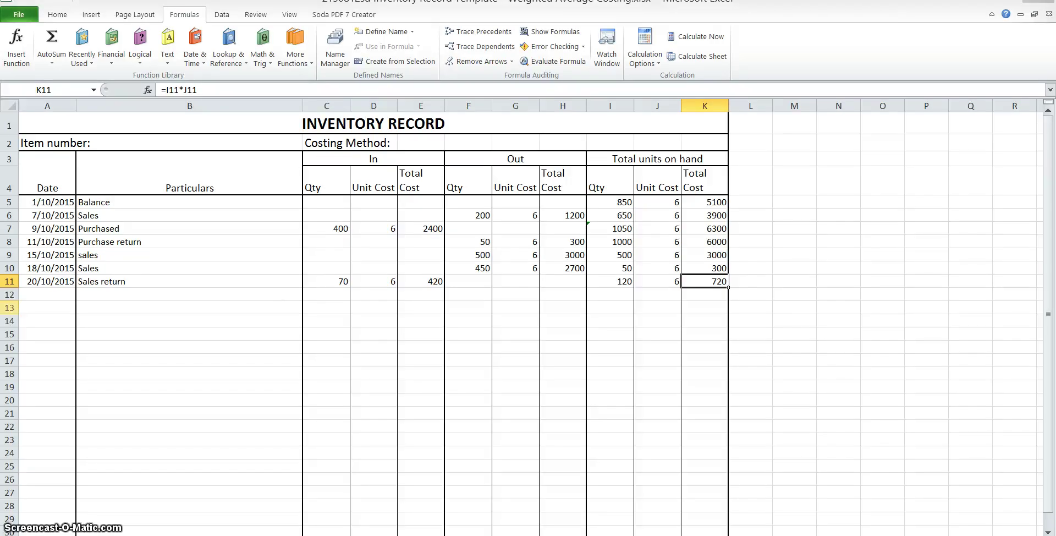
left_click(34, 290)
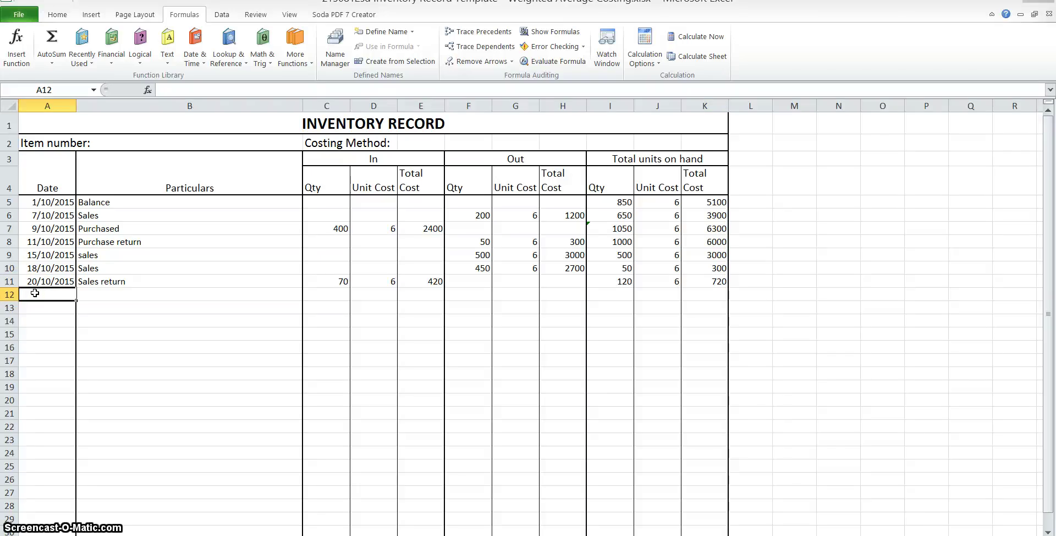
- Enter the date 25/10/2015 and the description Purchase in row 12
type("25.")
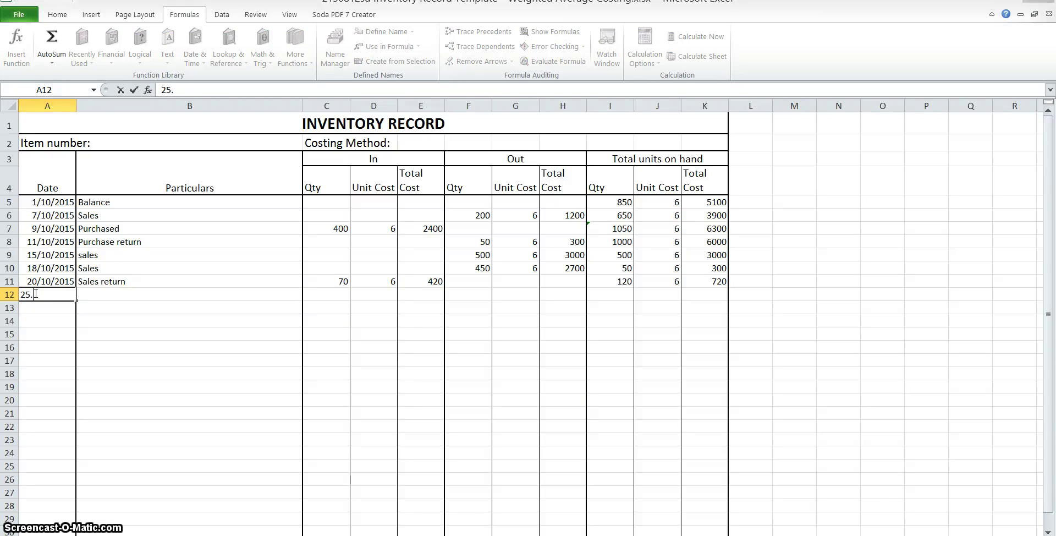
type("10")
key("BackSpace")
key("BackSpace")
key("BackSpace")
key("BackSpace")
type("/2")
key("BackSpace")
type("10/2015")
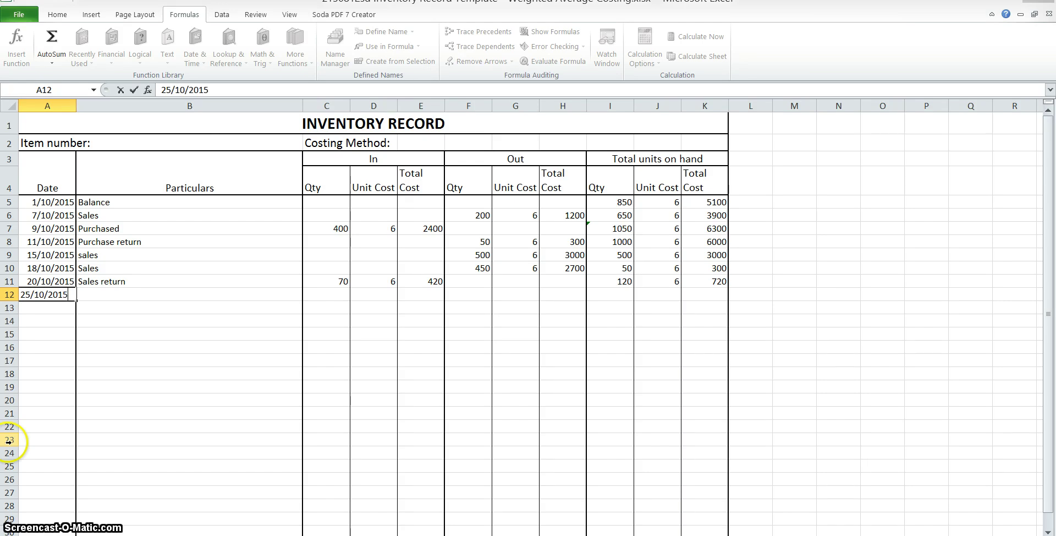
key("Tab")
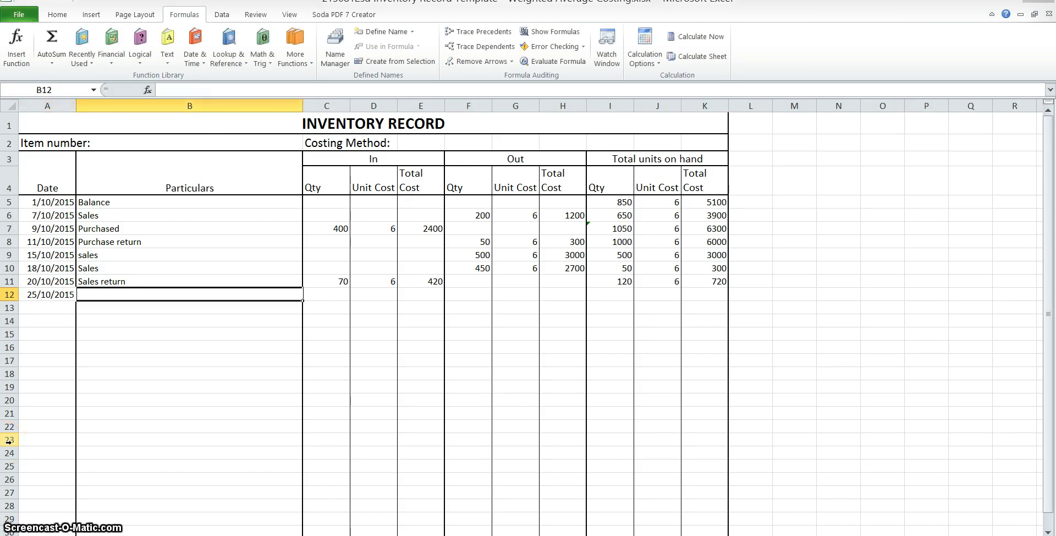
type("Purchase")
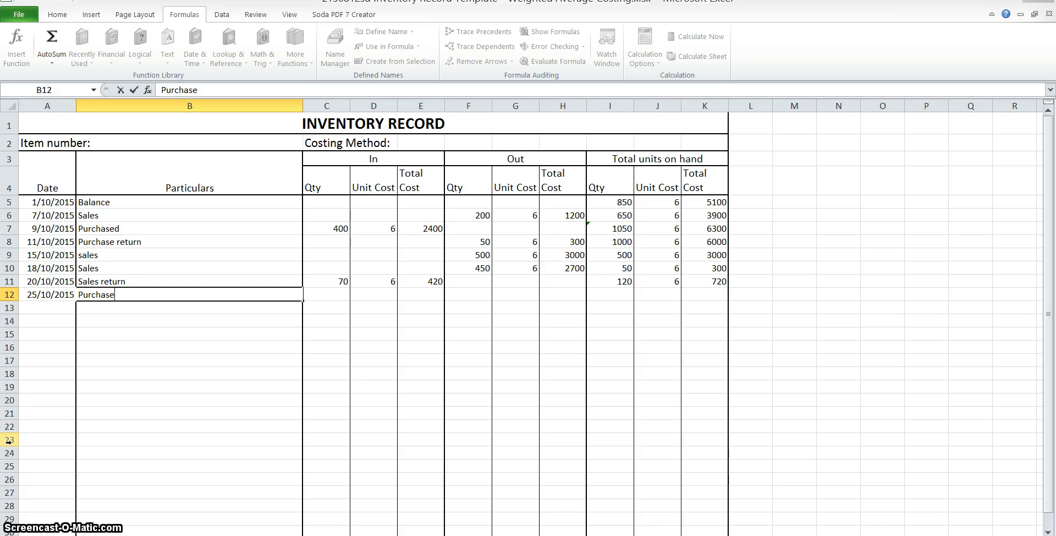
key("Tab")
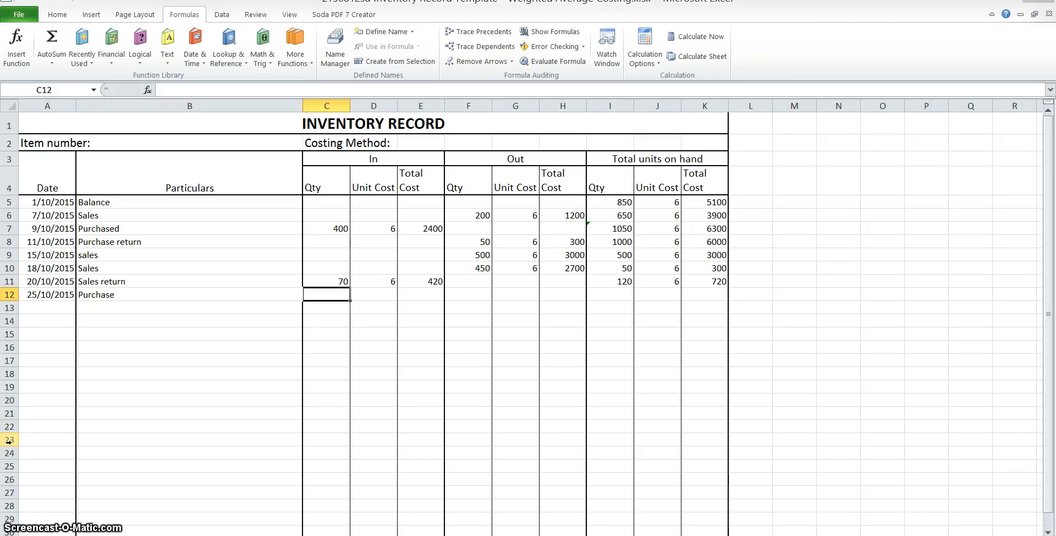
- Record 600 units in at 7 with total =C12*D12 (4200)
type("600")
key("Tab")
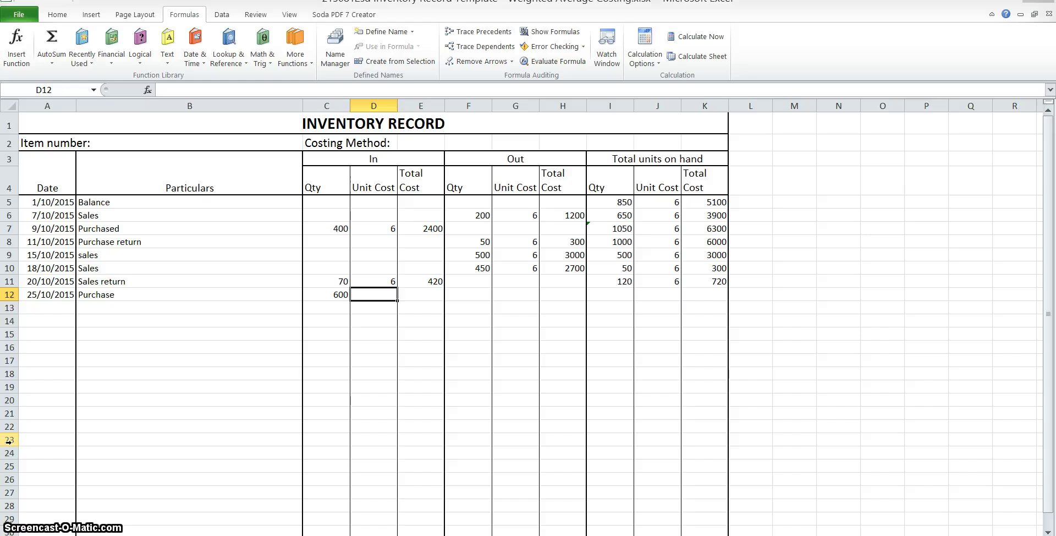
type("7")
key("Tab")
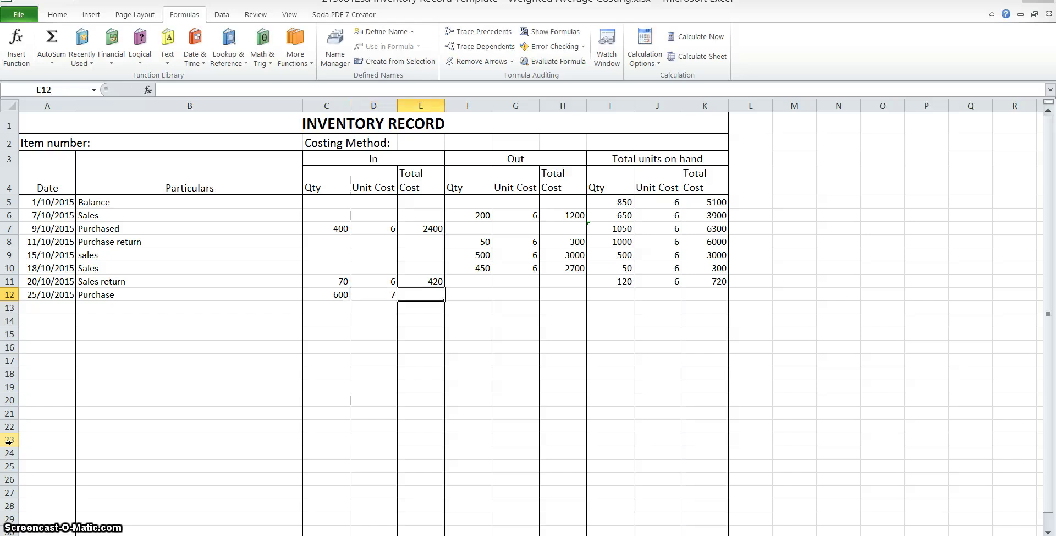
type("=")
key("Left")
key("Left")
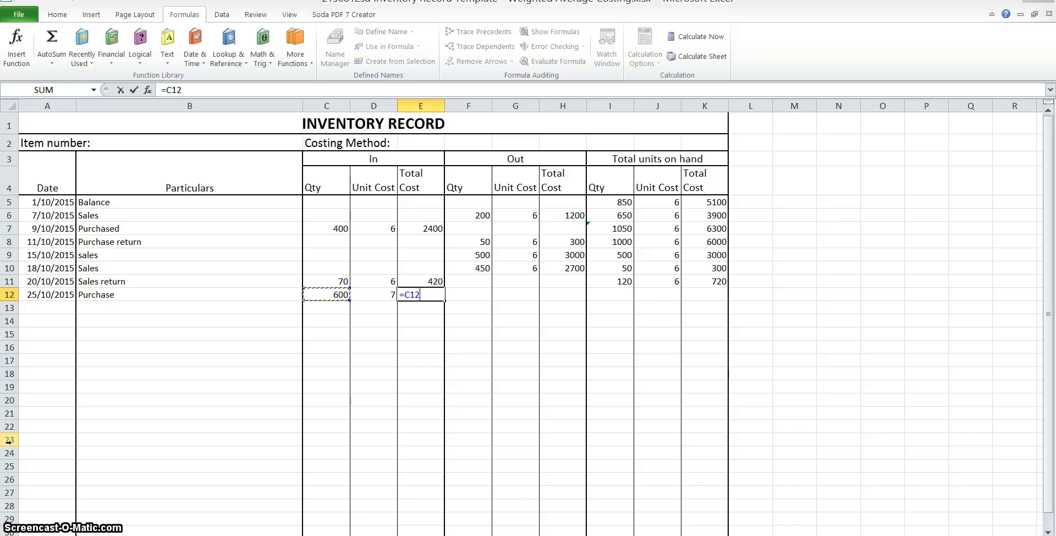
type("*")
key("Left")
key("Return")
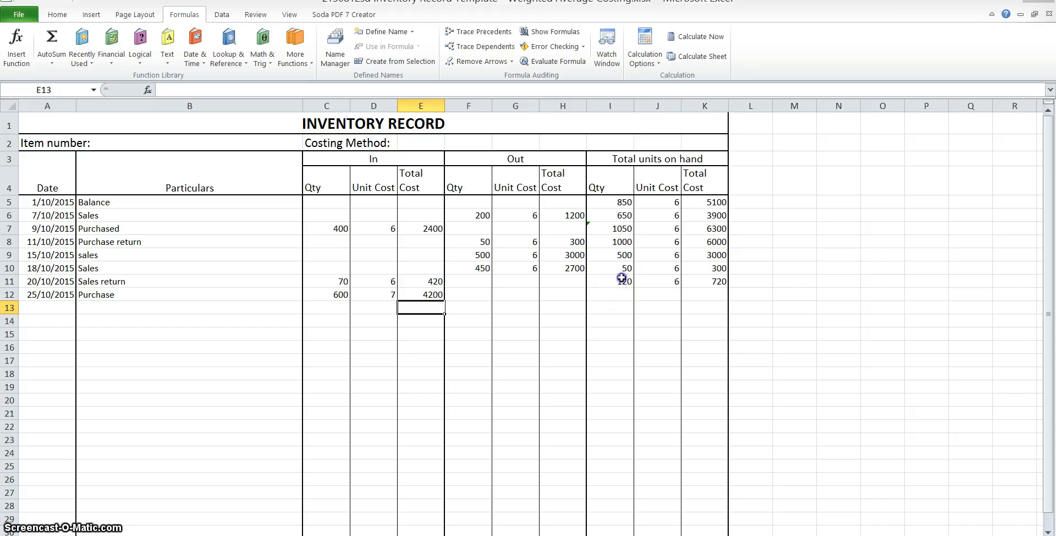
- Select I12:K13 and apply a double-line top border plus vertical dividers via More Borders
left_click_drag(621, 280, 713, 281)
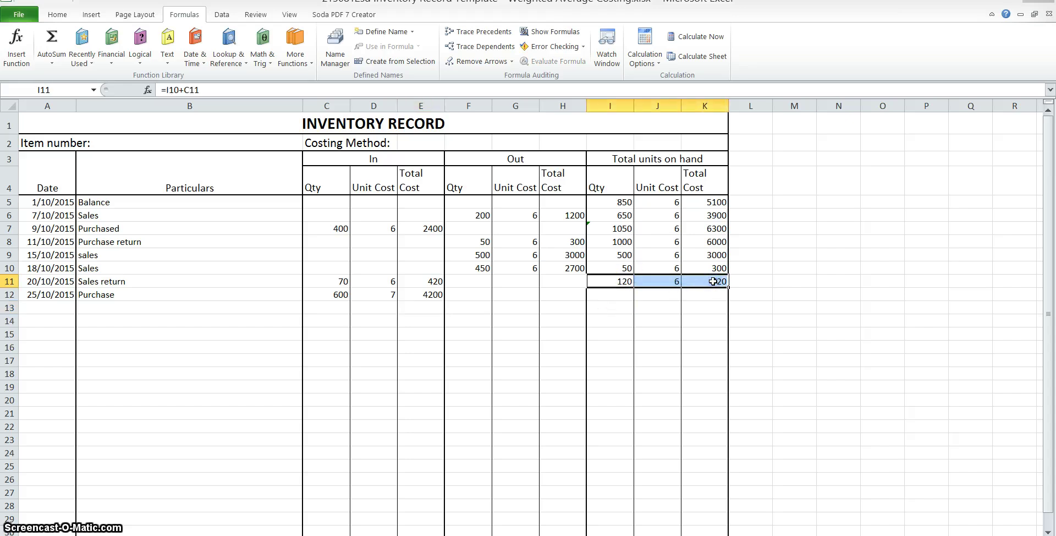
left_click_drag(335, 297, 422, 301)
left_click_drag(616, 297, 682, 307)
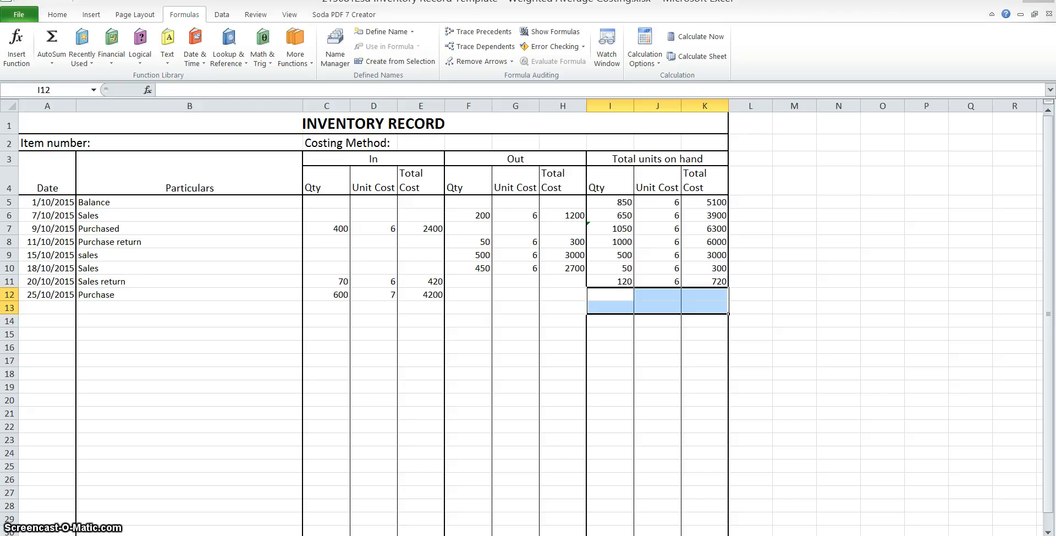
left_click(54, 13)
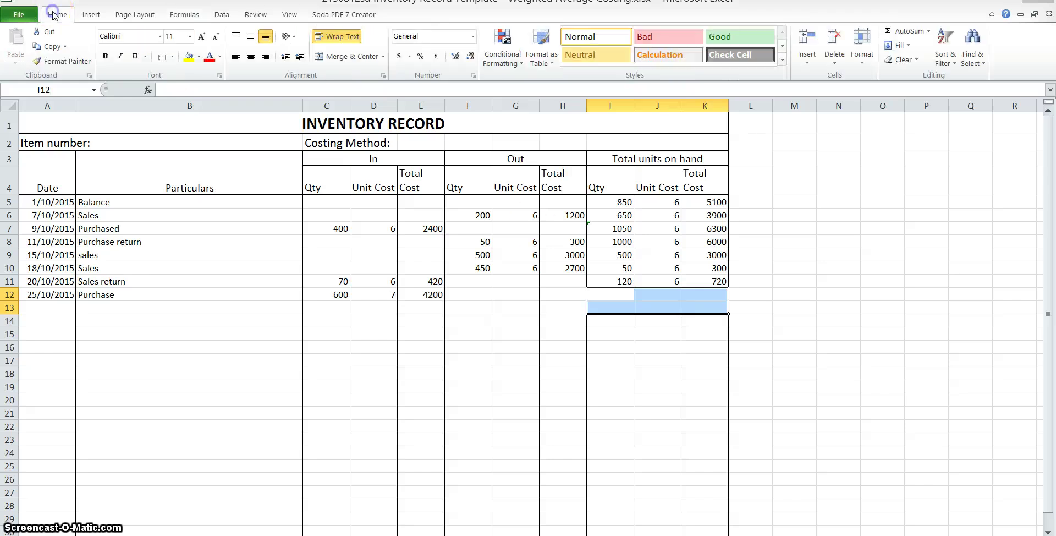
left_click(172, 56)
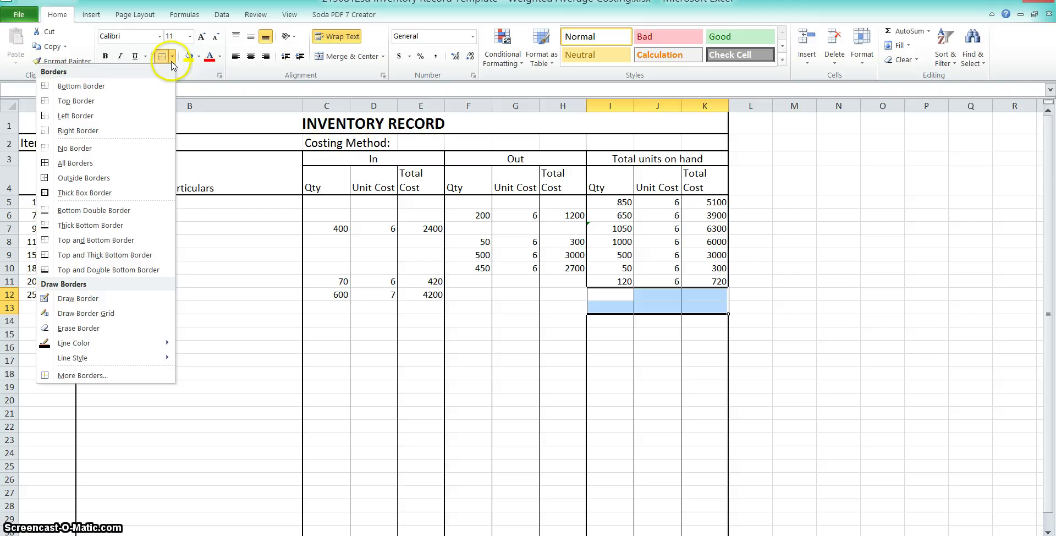
left_click(91, 374)
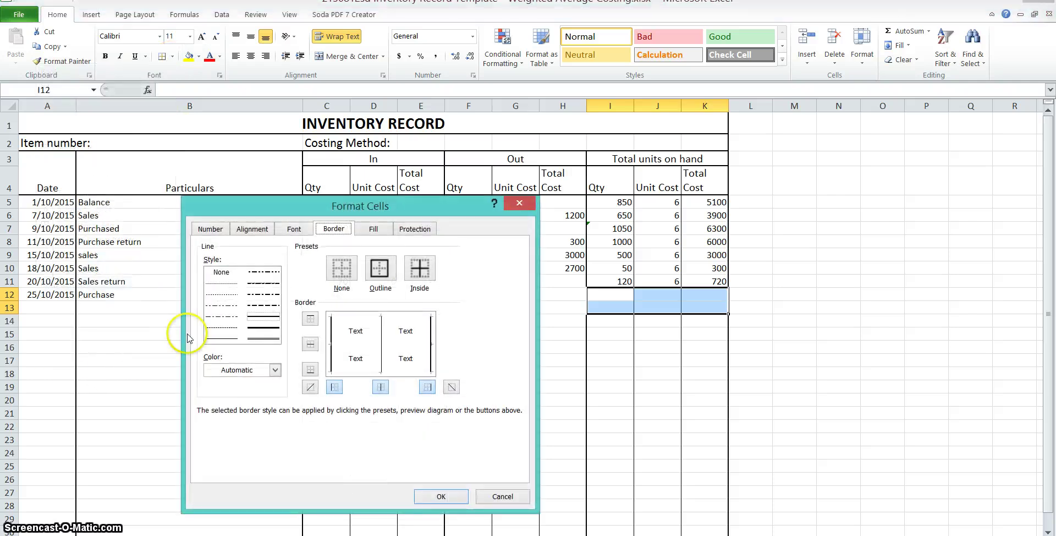
left_click(258, 339)
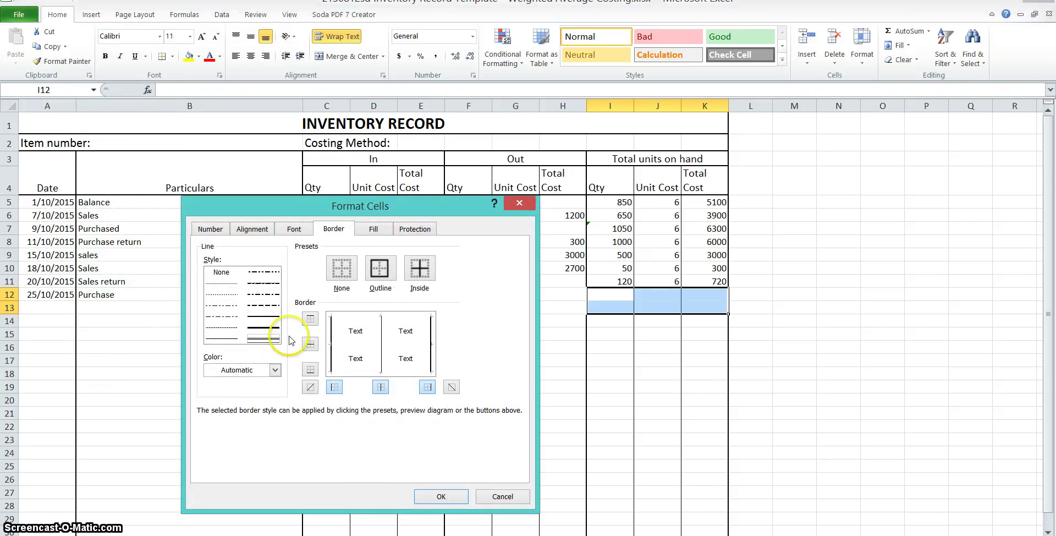
left_click(341, 315)
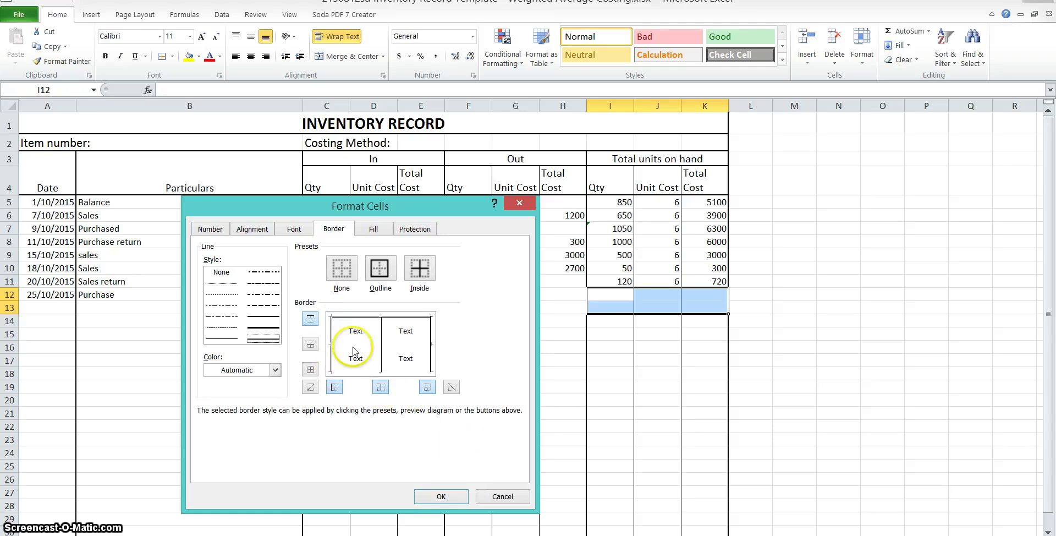
left_click(374, 373)
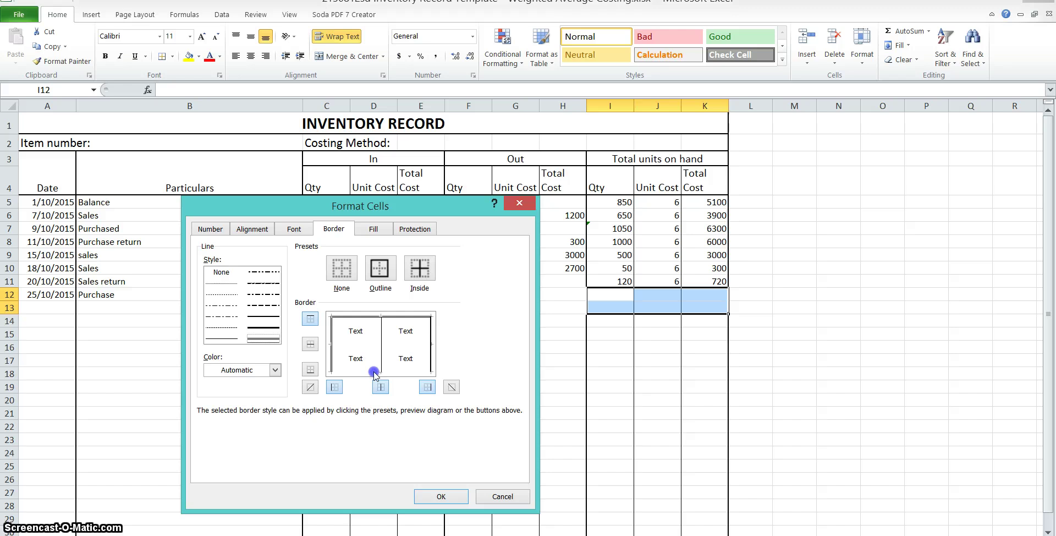
left_click(269, 315)
left_click(331, 343)
left_click(277, 338)
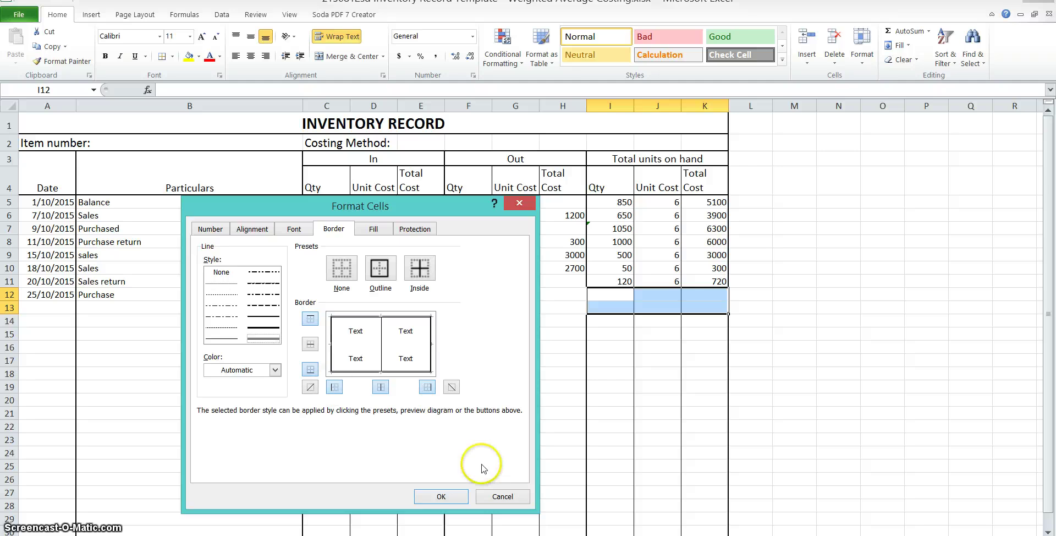
left_click(447, 494)
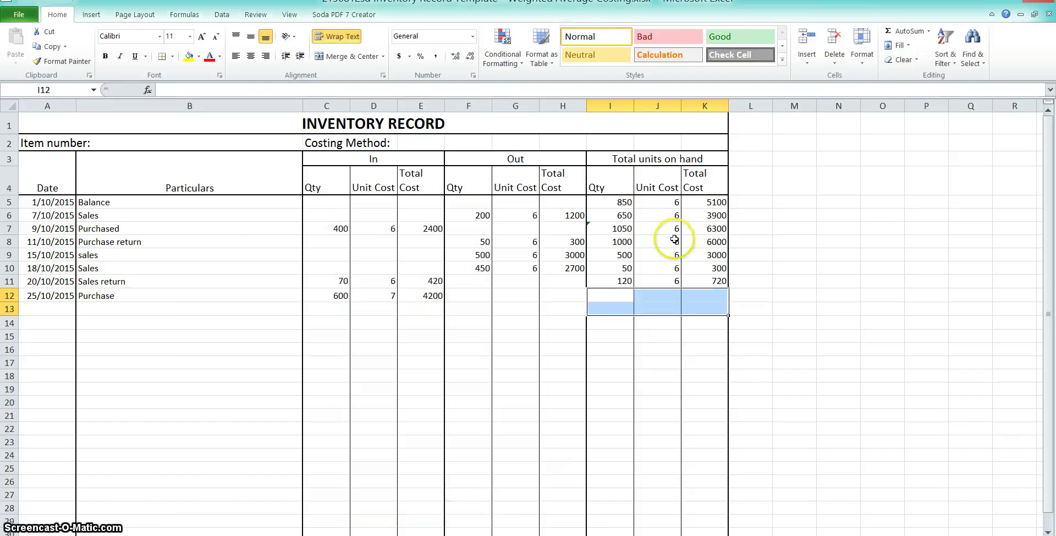
- Enter 120 units at 6 in I12:J12 with total =I12*J12 (720)
left_click(624, 292)
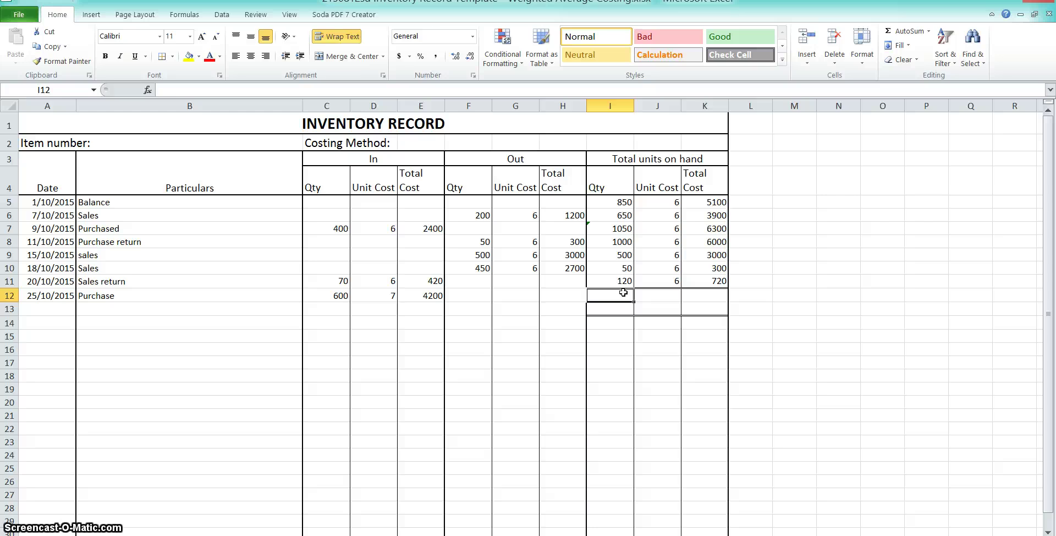
type("120")
key("Tab")
type("6")
key("Tab")
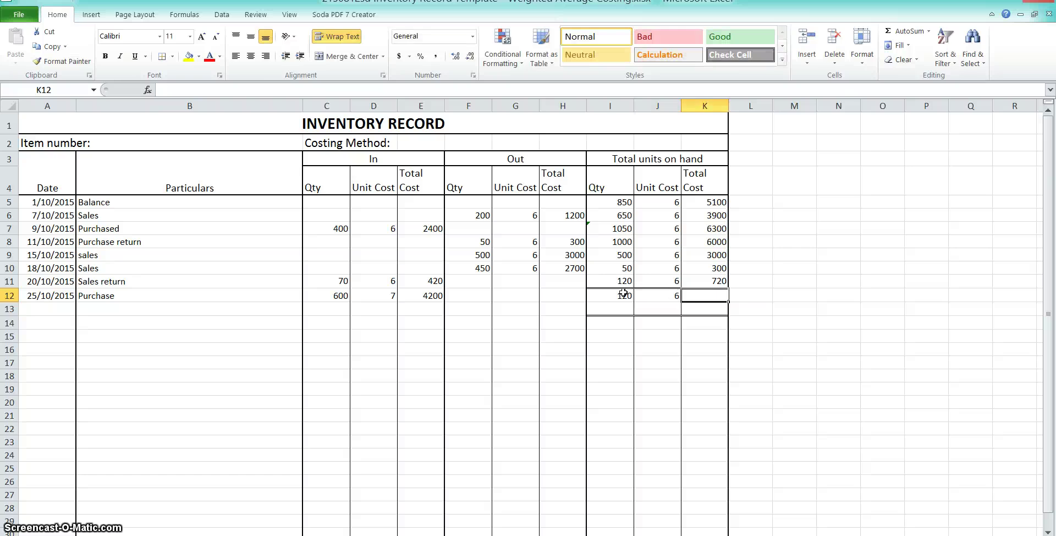
type("=")
left_click(623, 292)
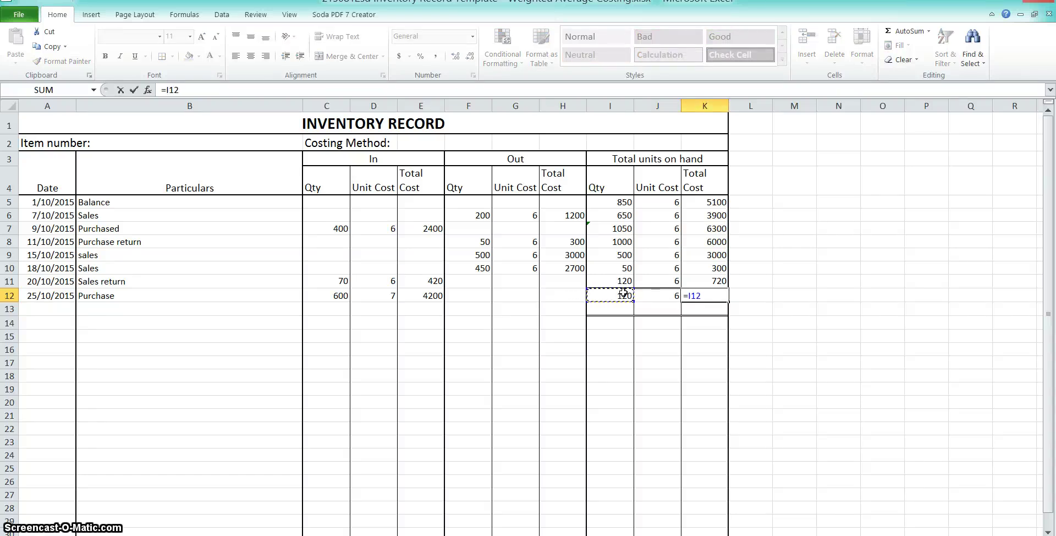
key("Return")
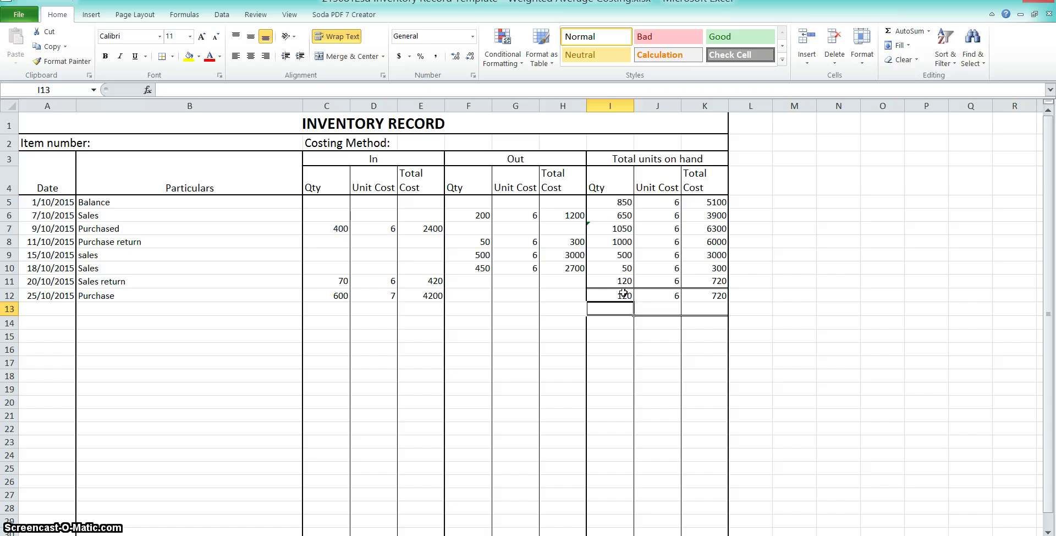
mouse_move(623, 280)
left_mouse_down()
mouse_move(700, 279)
mouse_move(665, 297)
mouse_move(620, 298)
left_mouse_up()
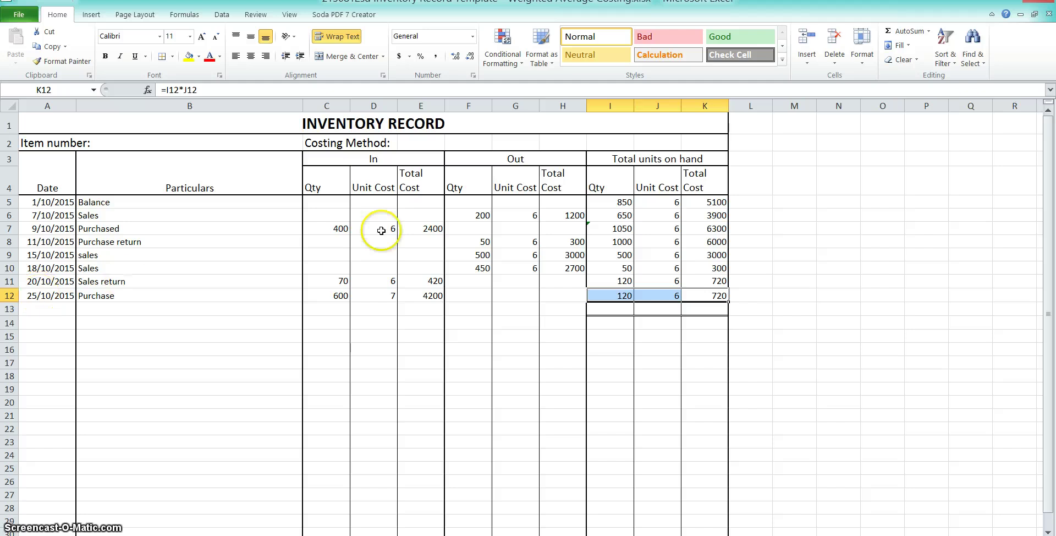
- Enter the second balance layer in row 13: 600 units at unit cost 7
left_click(625, 307)
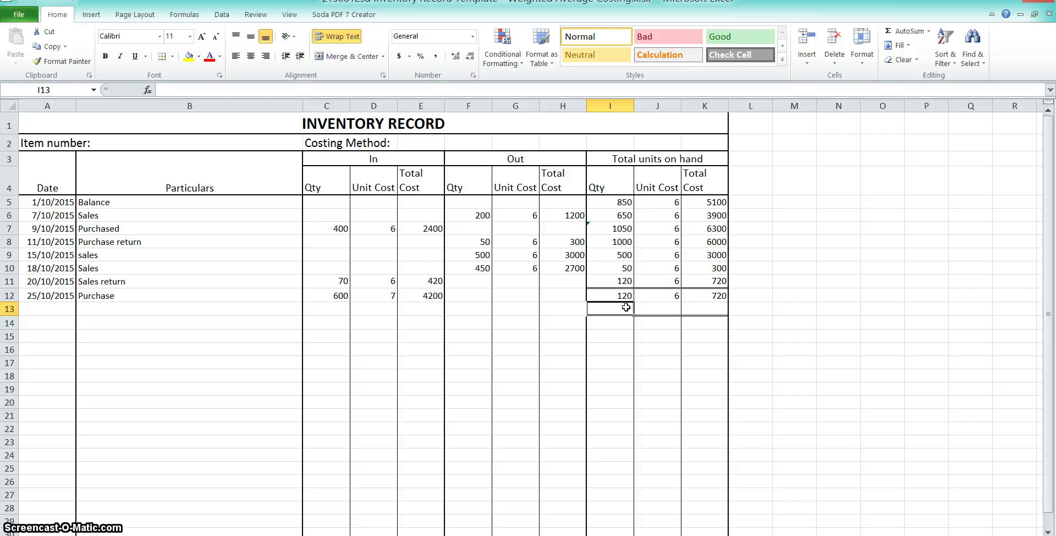
type("600")
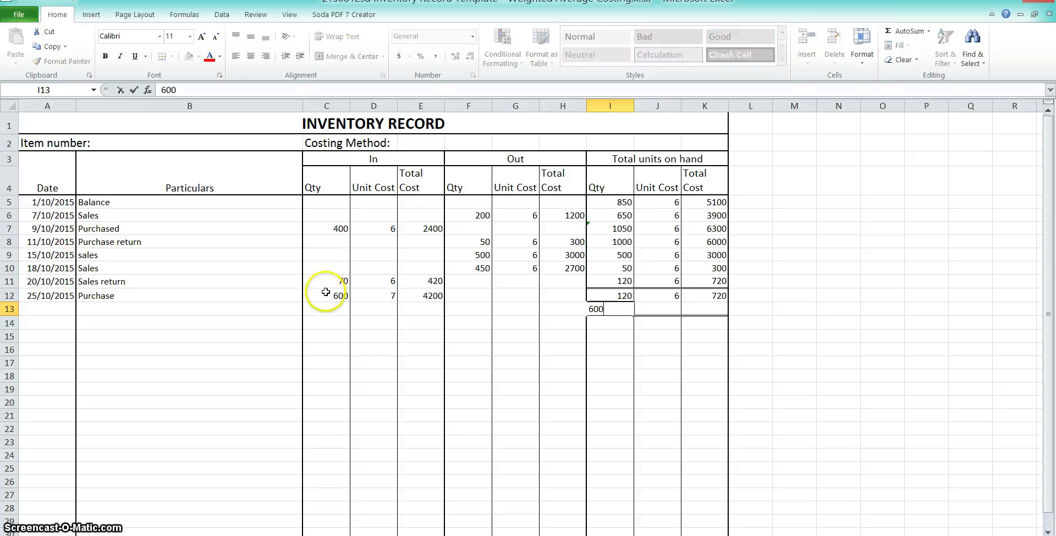
key("Tab")
type("7")
key("Tab")
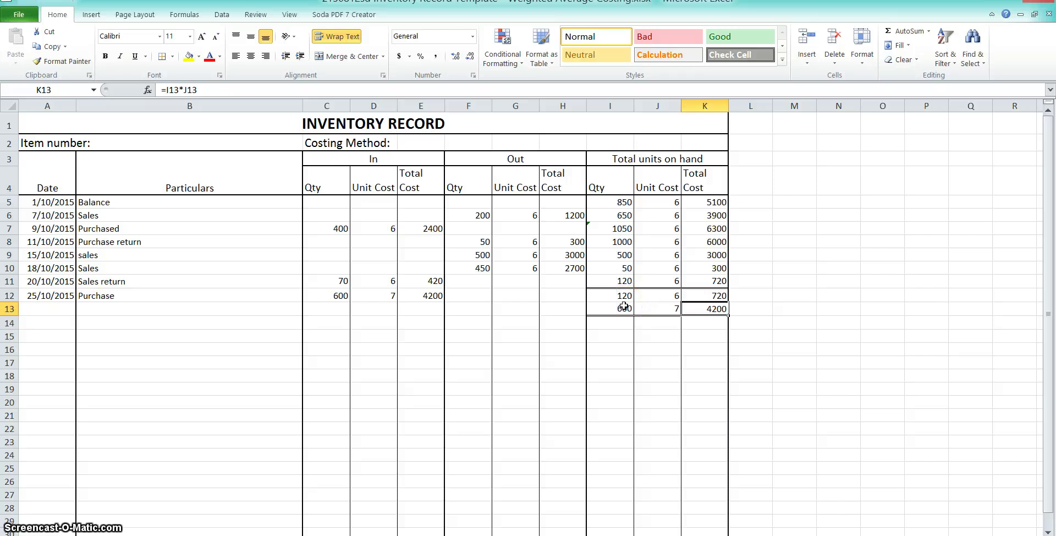
left_click(38, 325)
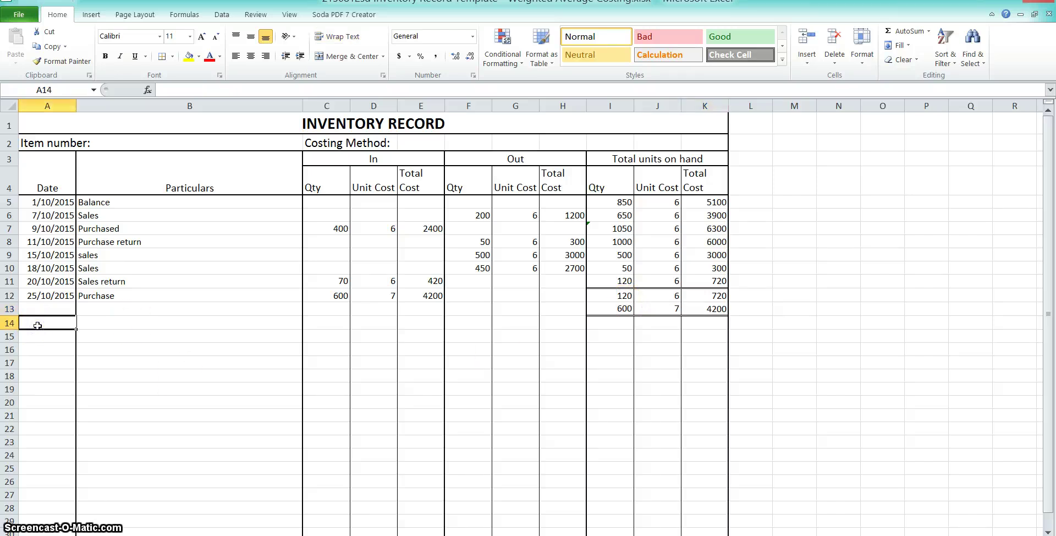
- Enter 28/10/2015, Purchased and a quantity of 500 in row 14
type("28/10/")
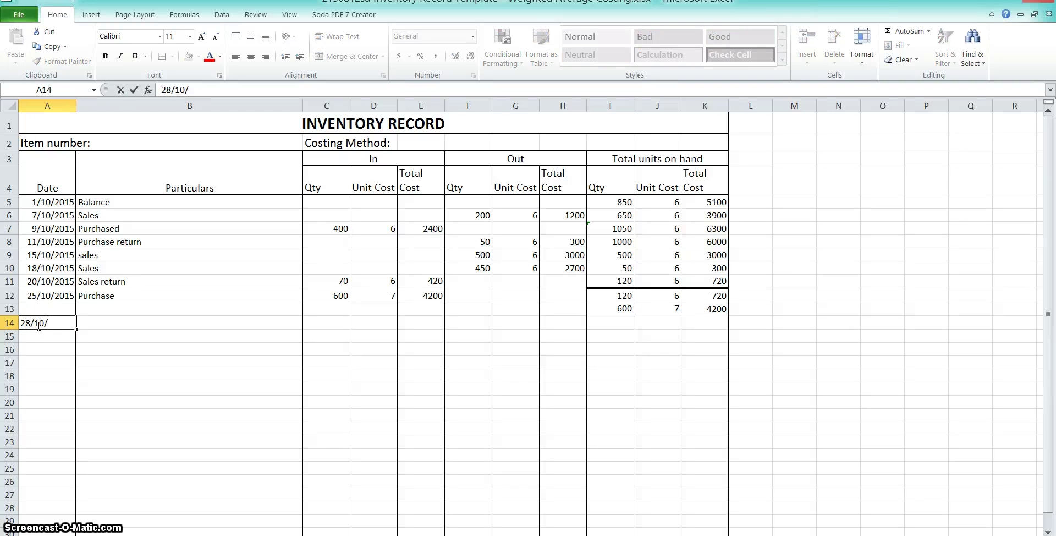
type("2015")
key("Tab")
type("Pur")
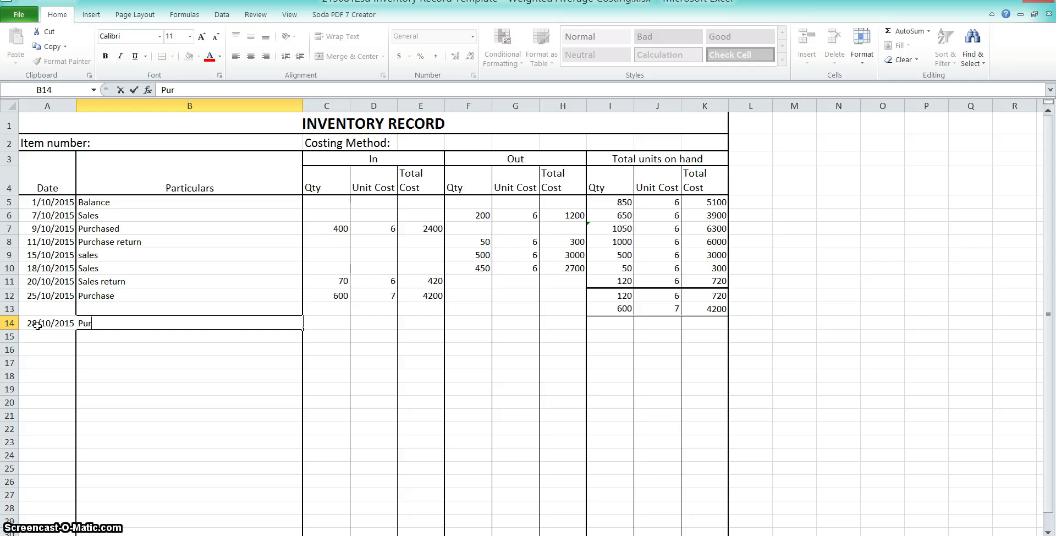
type("chased")
key("Tab")
type("500")
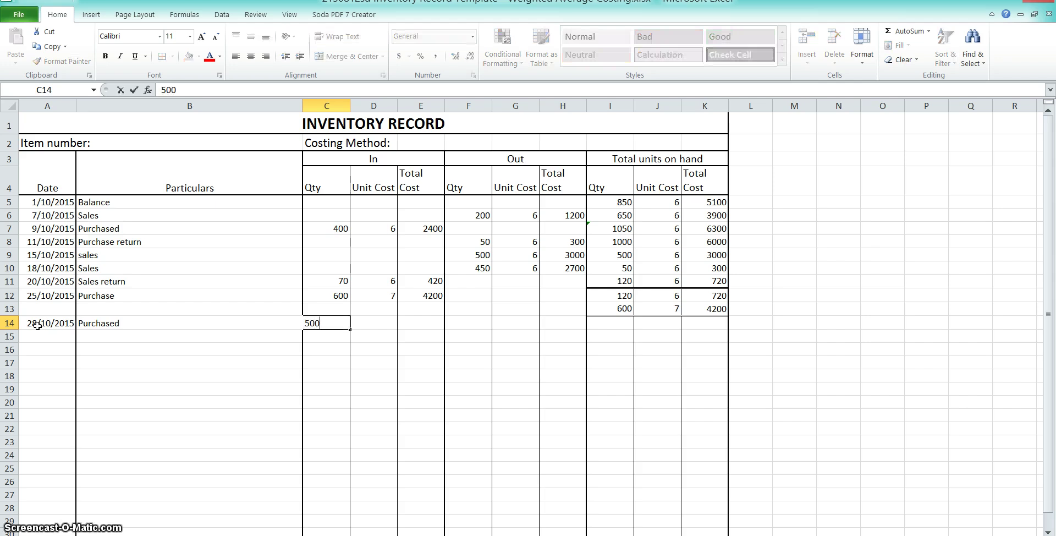
key("Tab")
- Give the purchase unit cost 8 and total =C14*D14 (4000), then select I14:K16
type("8")
key("Tab")
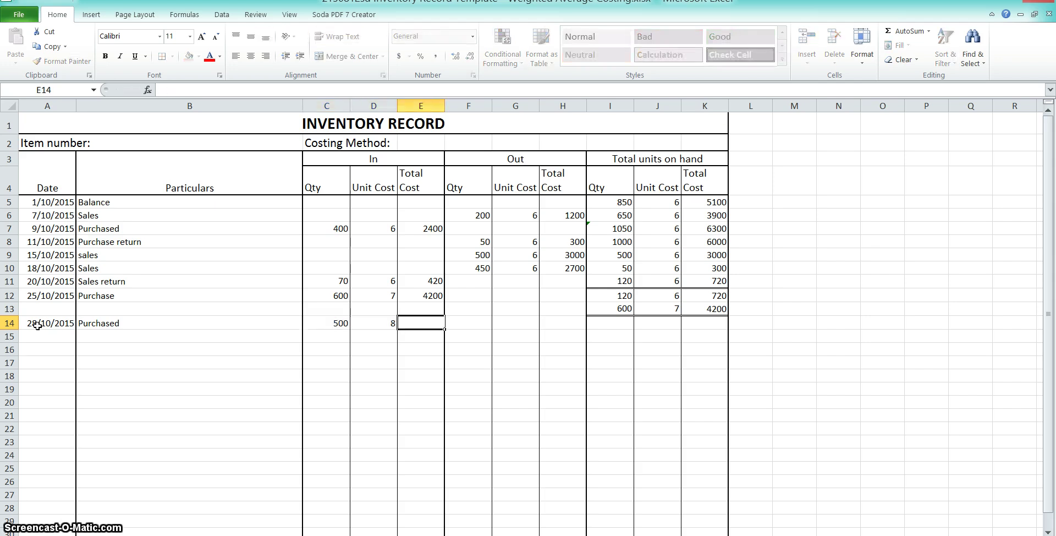
type("20")
key("BackSpace")
type("=C14")
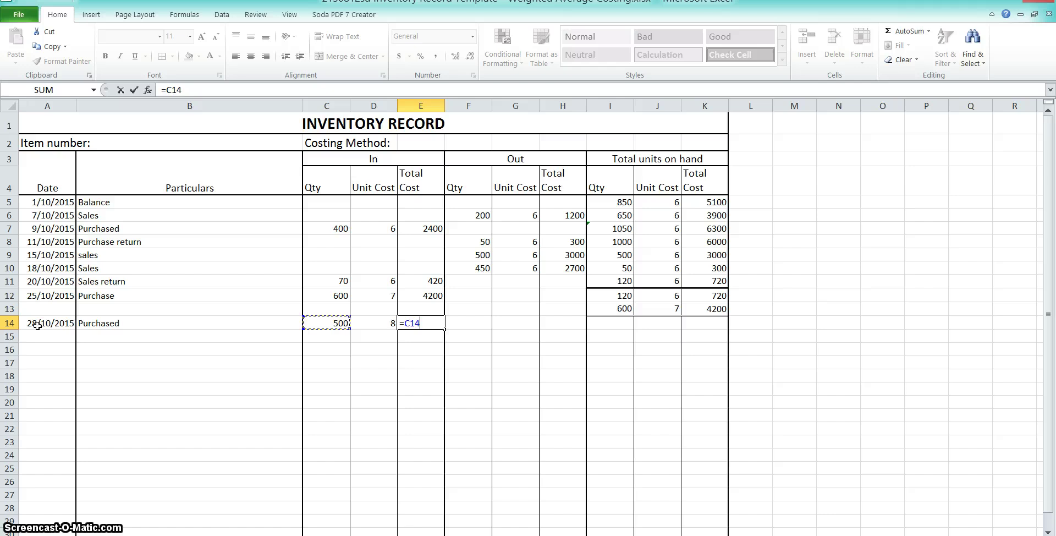
type("*")
key("Left")
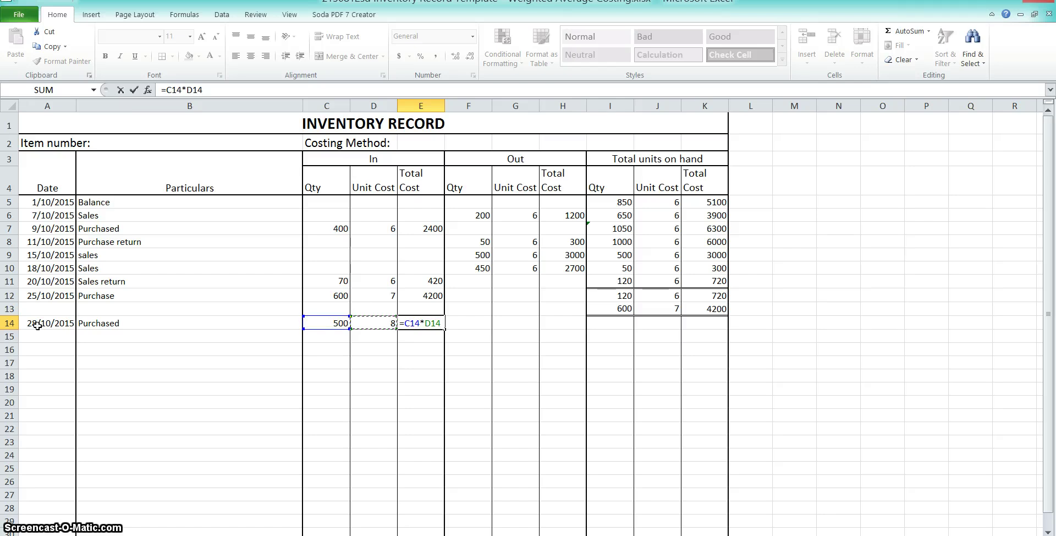
key("Return")
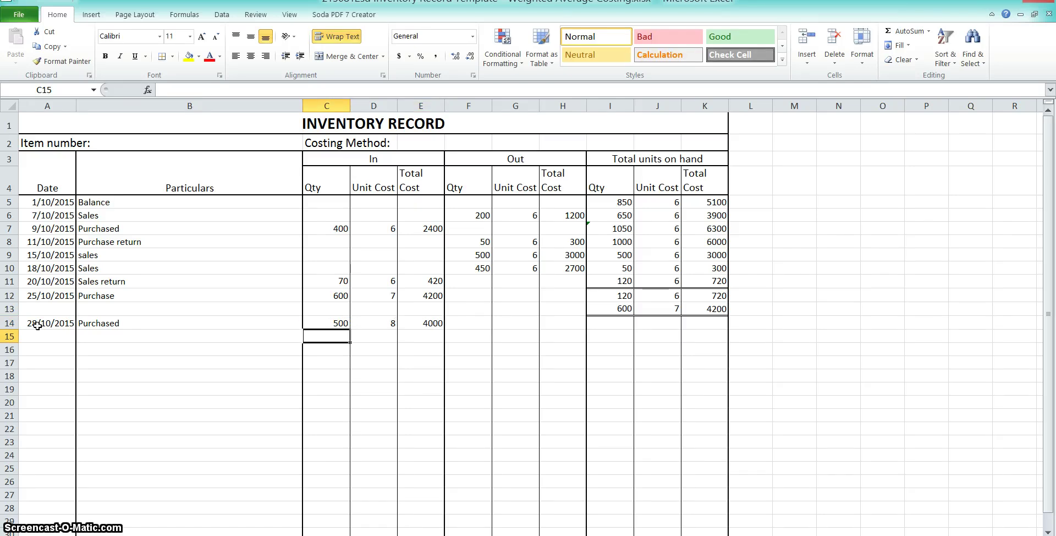
left_click(602, 323)
left_click_drag(659, 347, 687, 349)
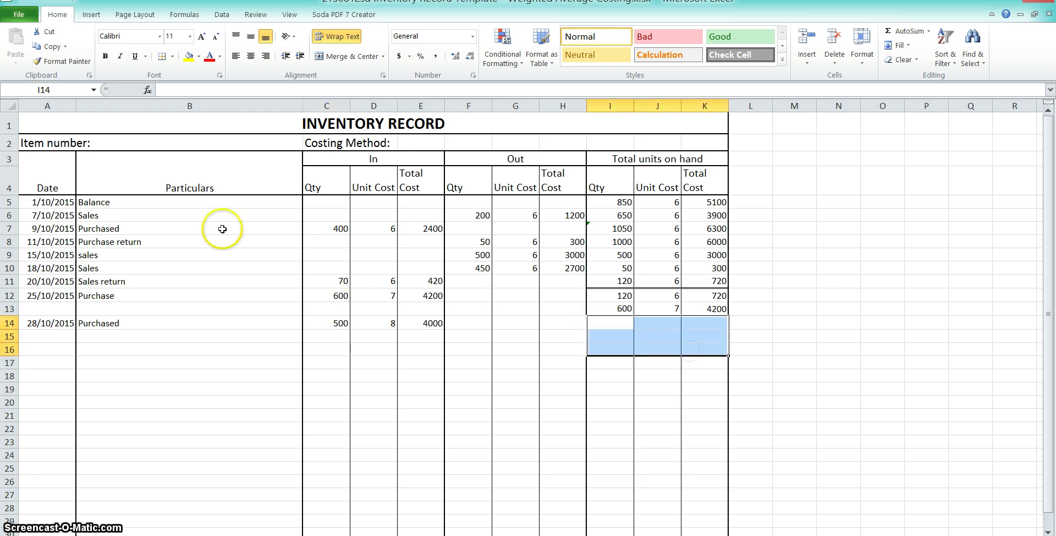
- Apply top and bottom borders to I14:K16 through Format Cells (Ctrl+1)
key("ctrl+1")
left_click(310, 318)
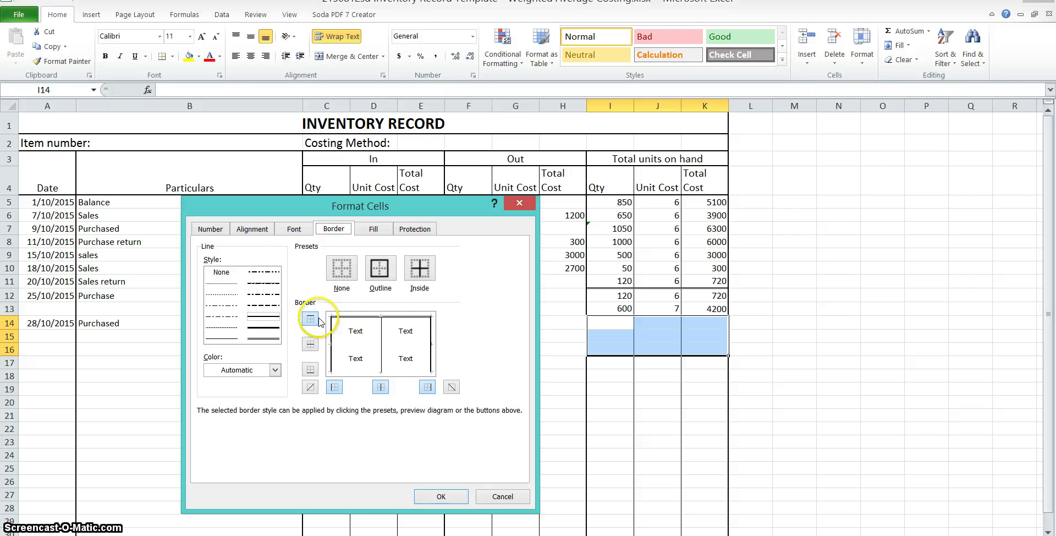
left_click(338, 367)
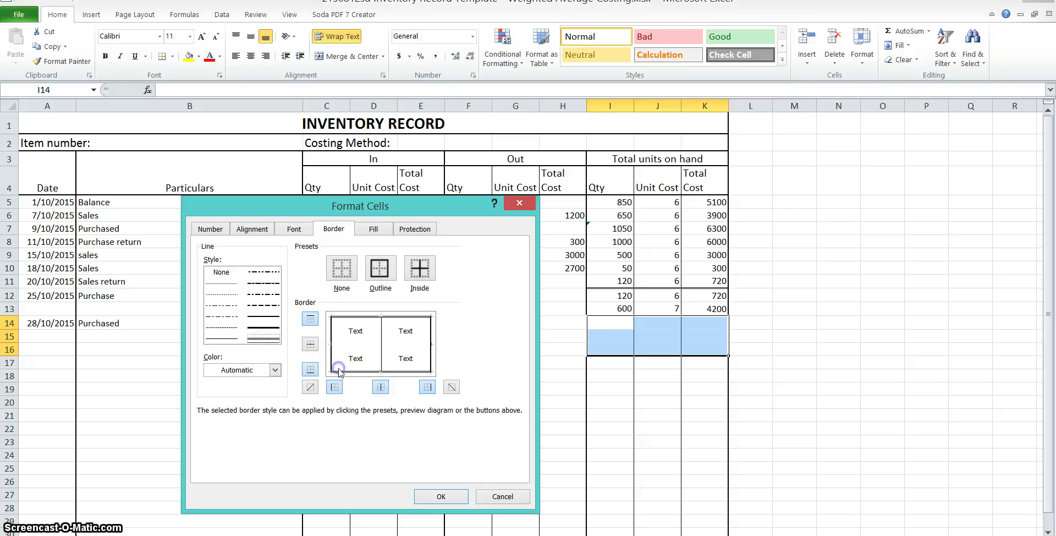
left_click(442, 496)
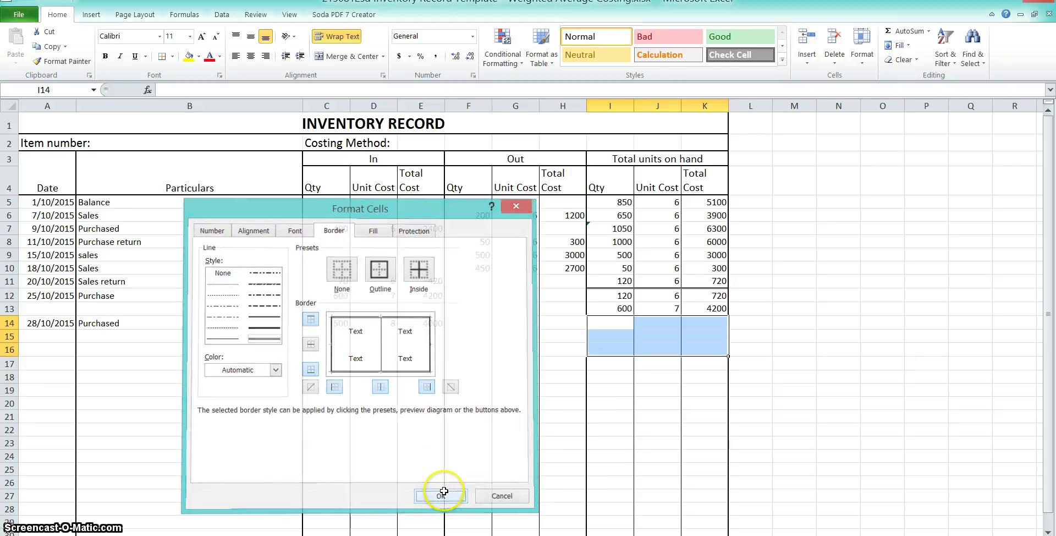
left_click(613, 320)
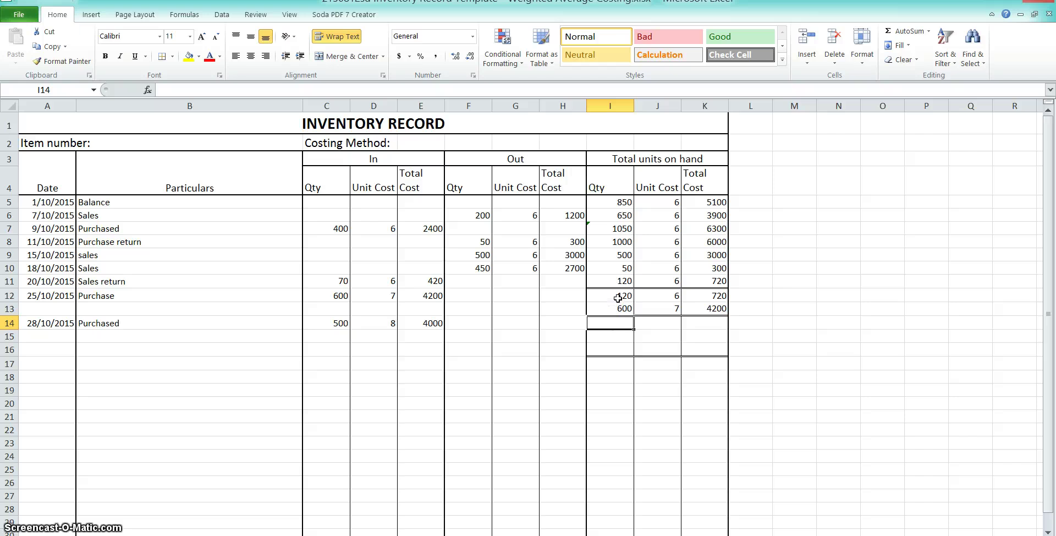
- Paste the I12:K13 balance into I14:K15 as values: 120 @ 6 (720), 600 @ 7 (4200)
left_click_drag(616, 300, 692, 304)
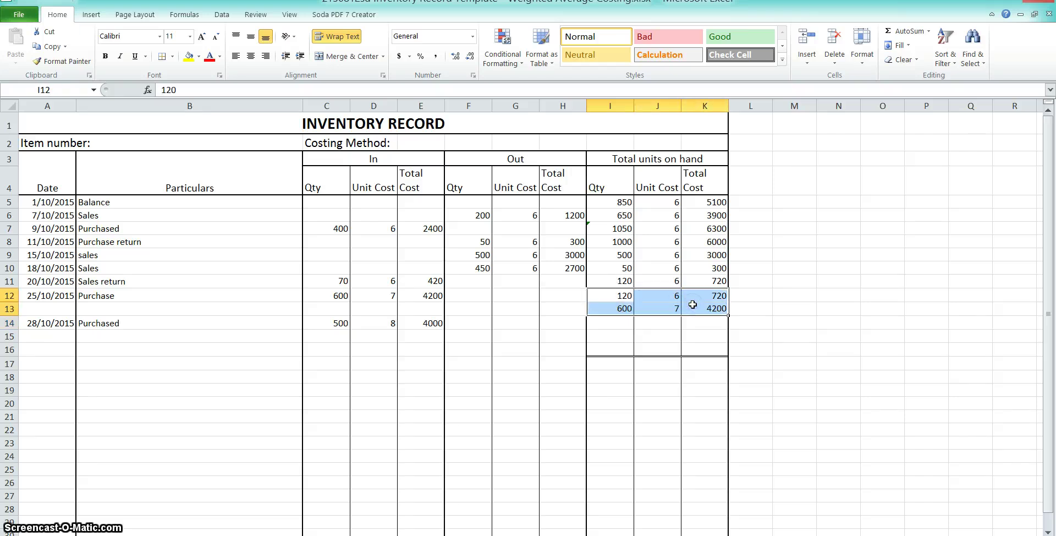
left_click(609, 321)
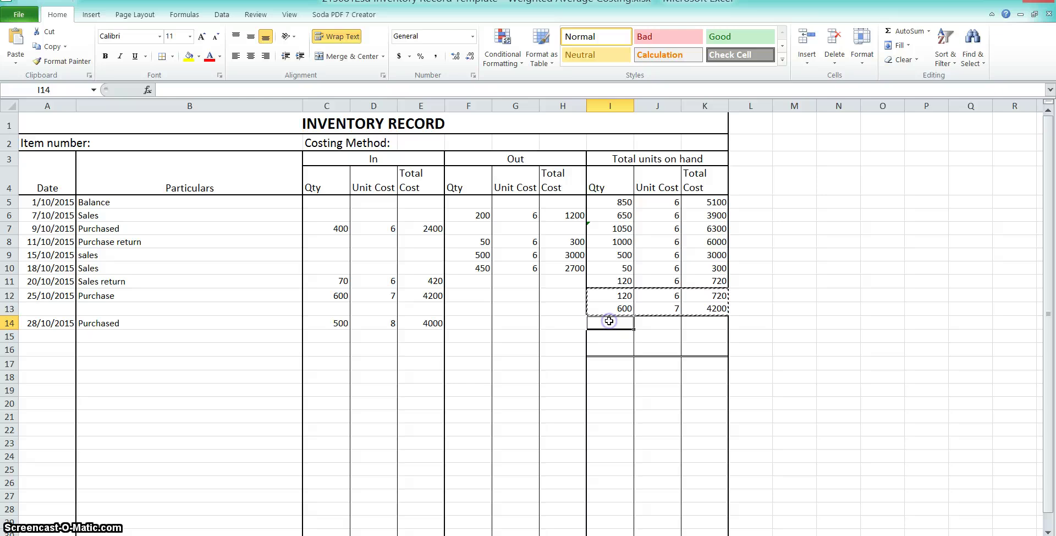
right_click(609, 322)
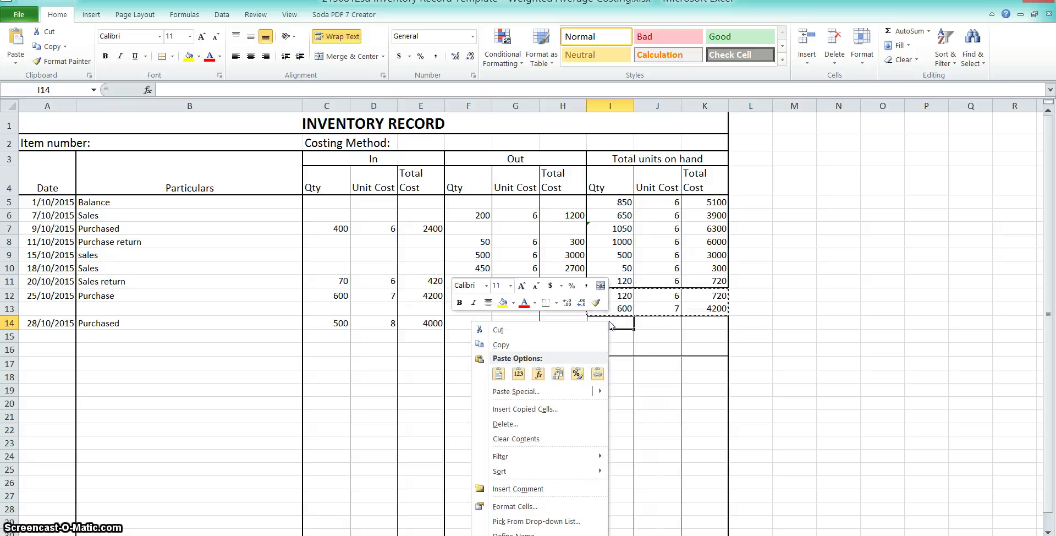
left_click(538, 375)
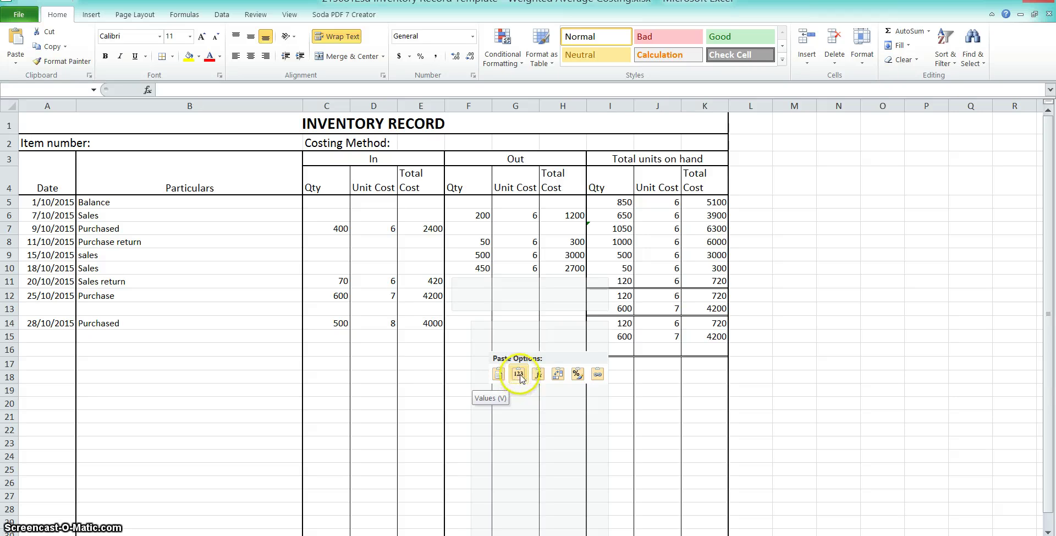
left_click(519, 374)
left_click(608, 349)
left_click(615, 390)
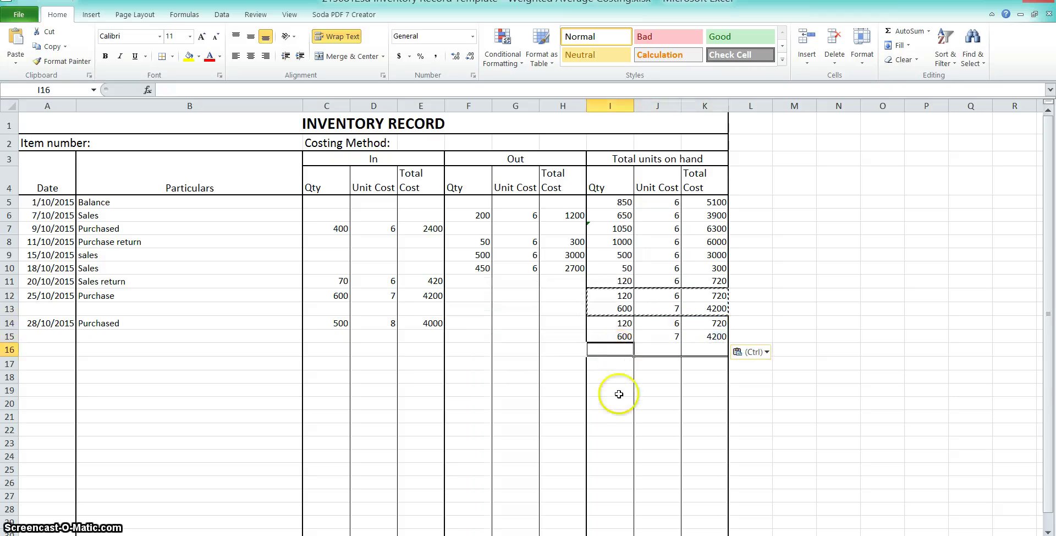
key("Escape")
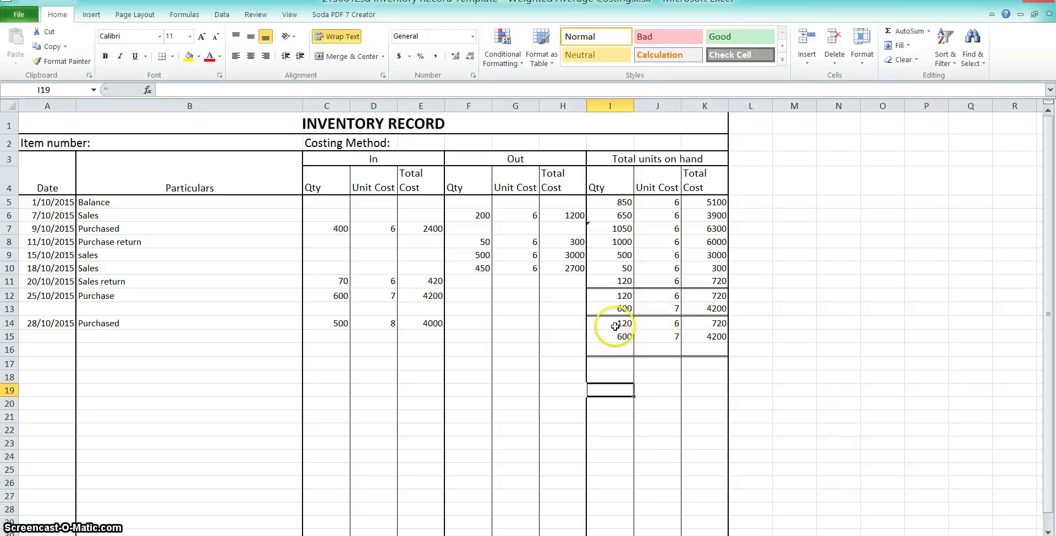
left_click_drag(615, 326, 709, 320)
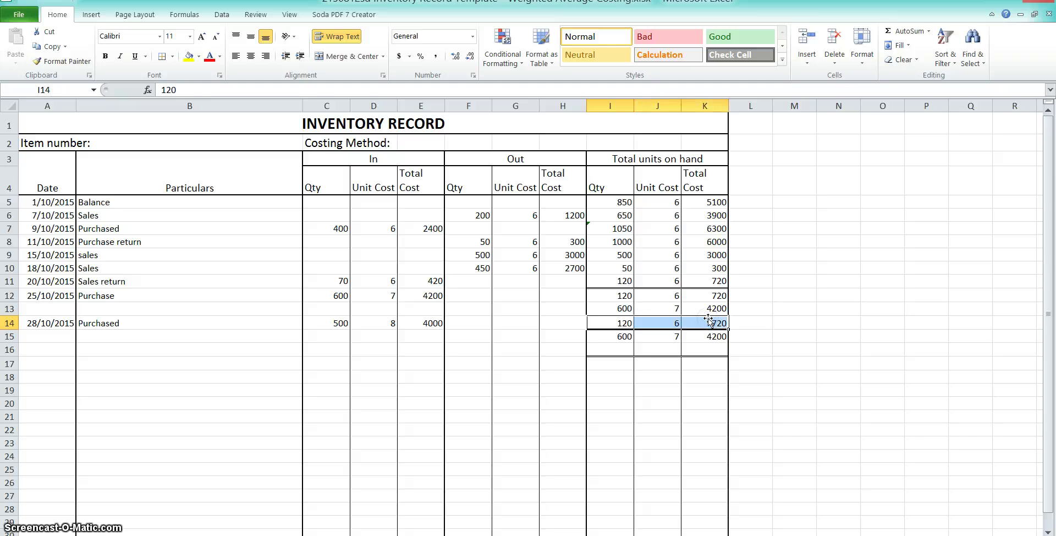
left_click_drag(620, 337, 707, 334)
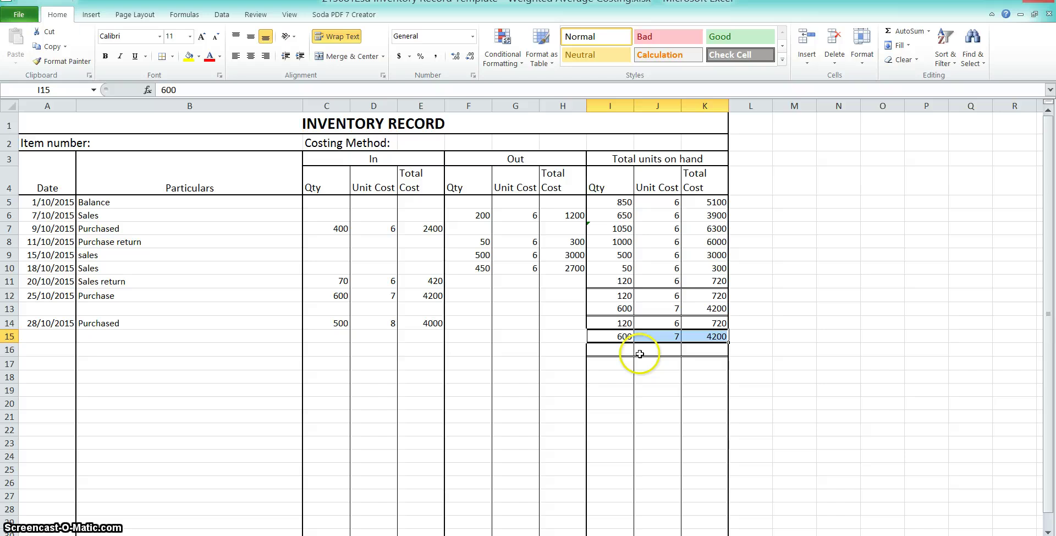
- Fill I16:K16 with =C14 (500 units), unit cost 8, and total =I16*J16 giving 4000
left_click(621, 350)
type("=")
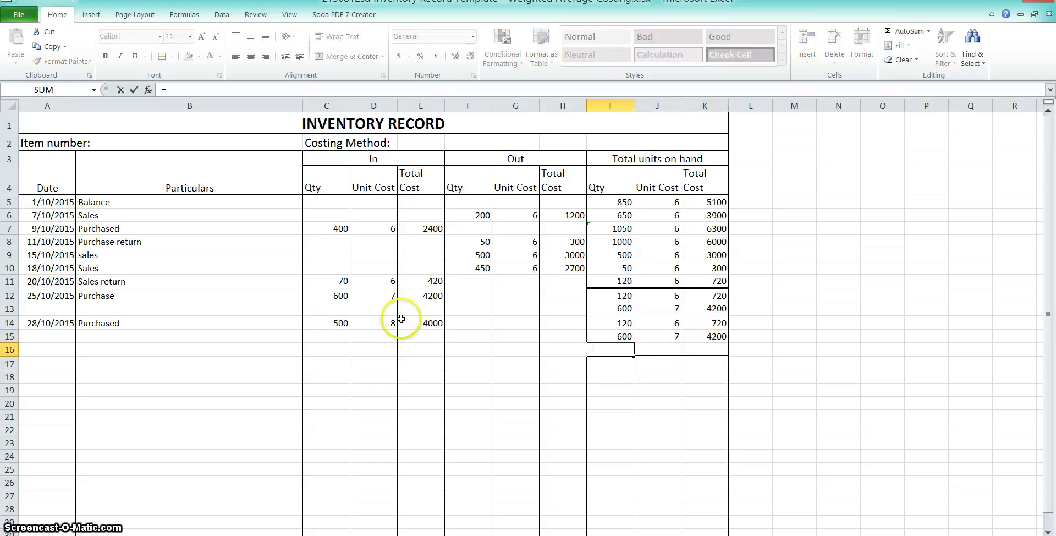
left_click(353, 322)
left_click(350, 323)
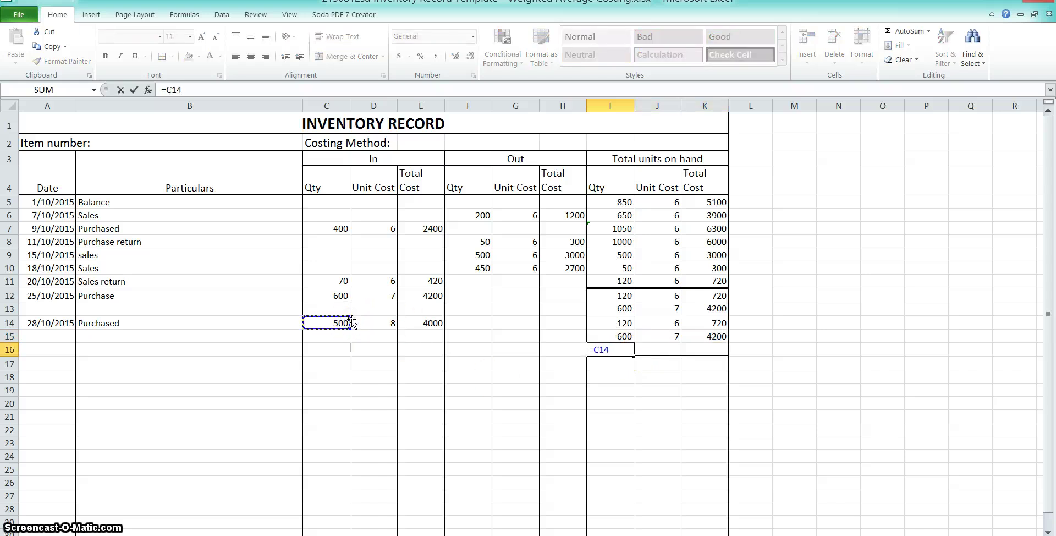
key("Return")
key("Up")
key("Right")
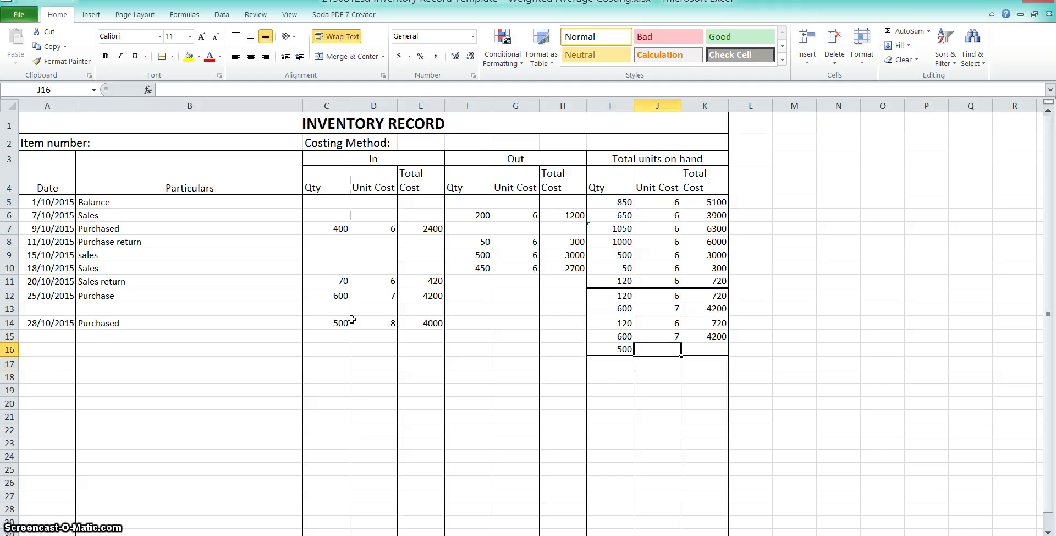
type("8")
key("Right")
type("=")
key("Left")
key("Left")
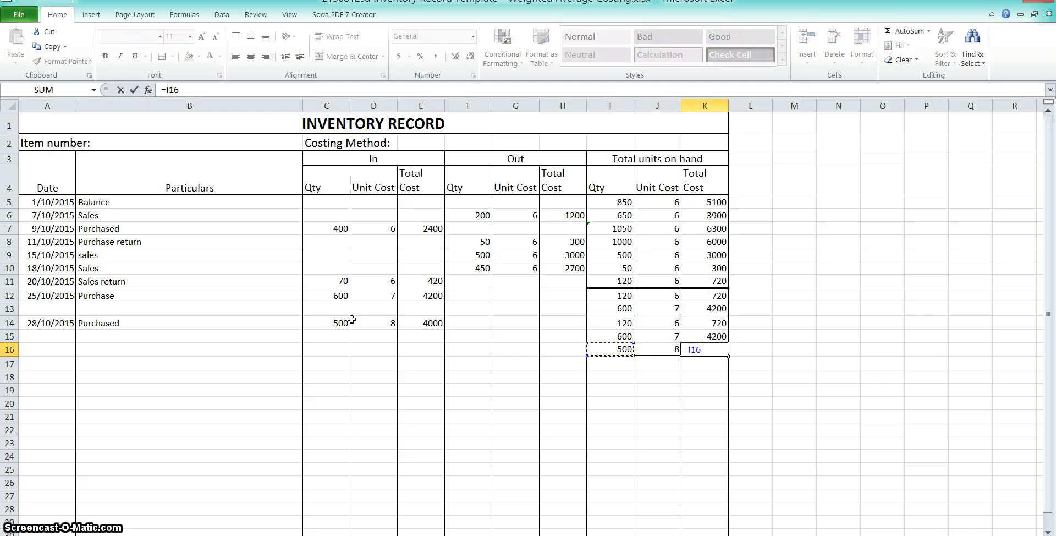
key("Return")
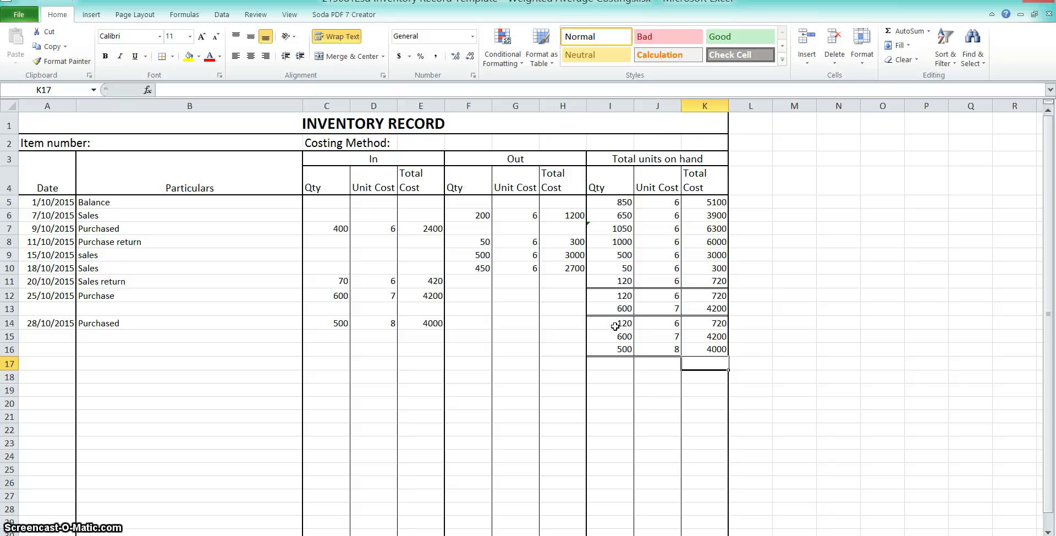
- Enter date 30/10/2015 and particulars 'Sales' in row 17, moving on to the Out quantity column
left_click(38, 362)
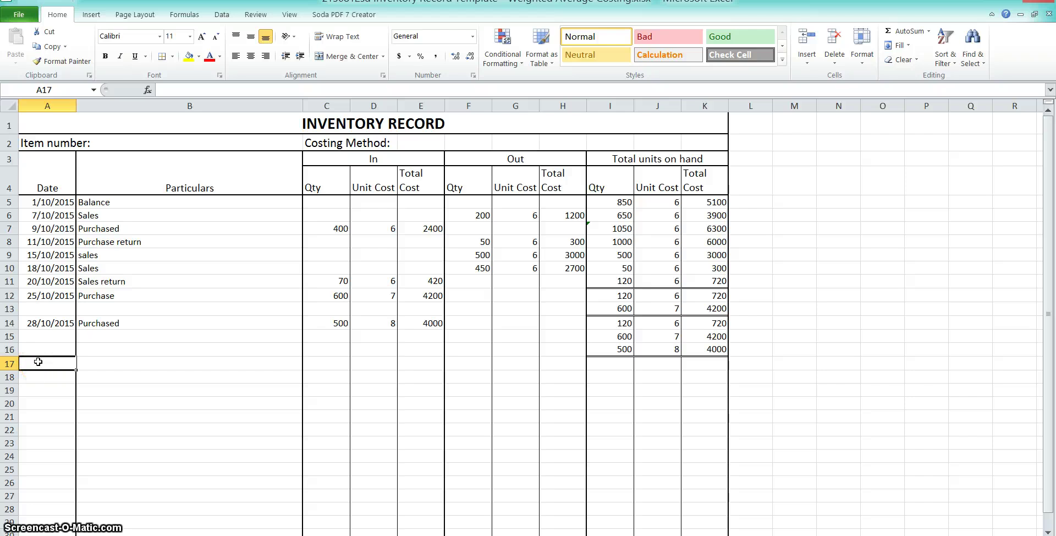
type("30/1")
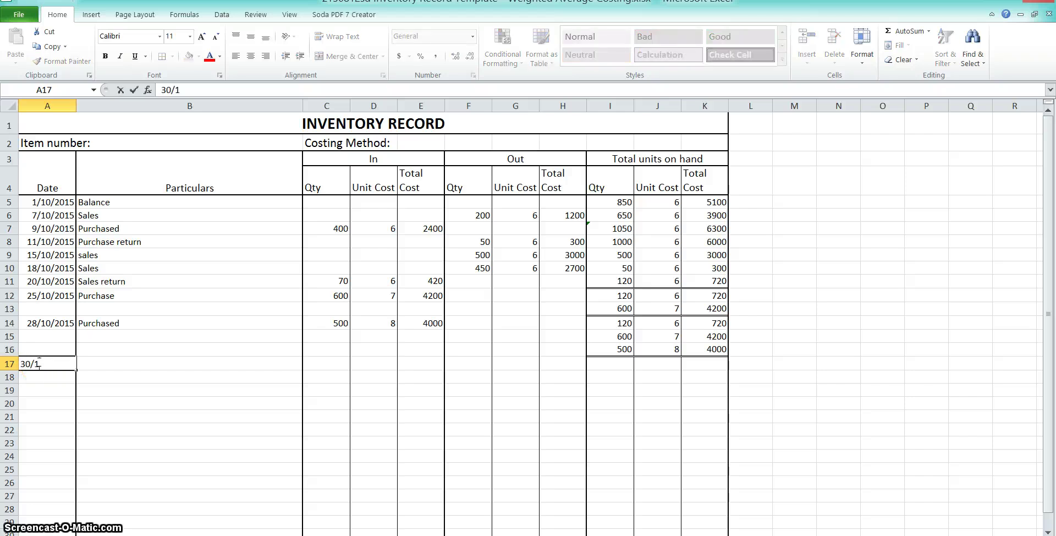
type("0/2015")
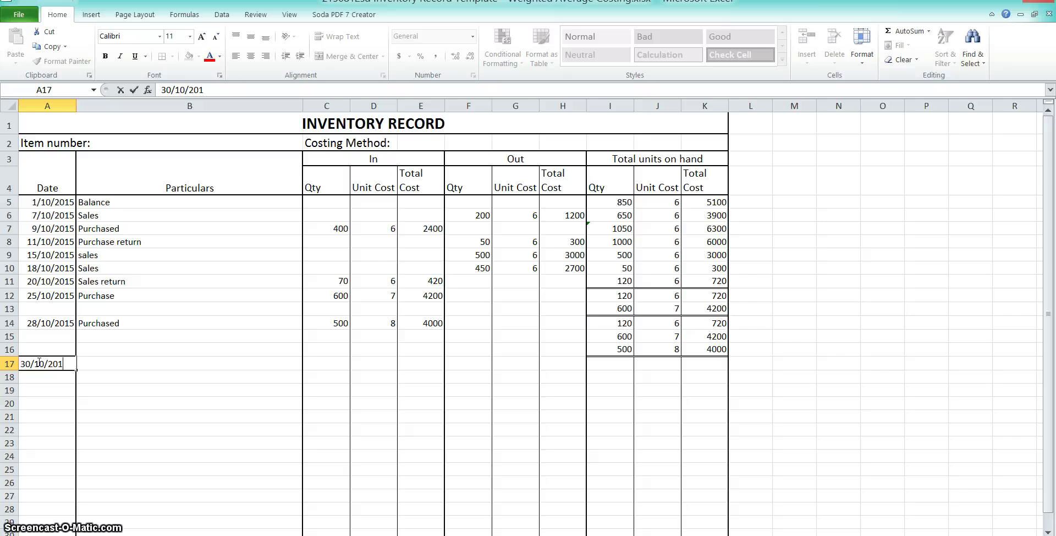
key("Tab")
type("Sales")
key("Tab")
key("Tab")
key("Tab")
key("Tab")
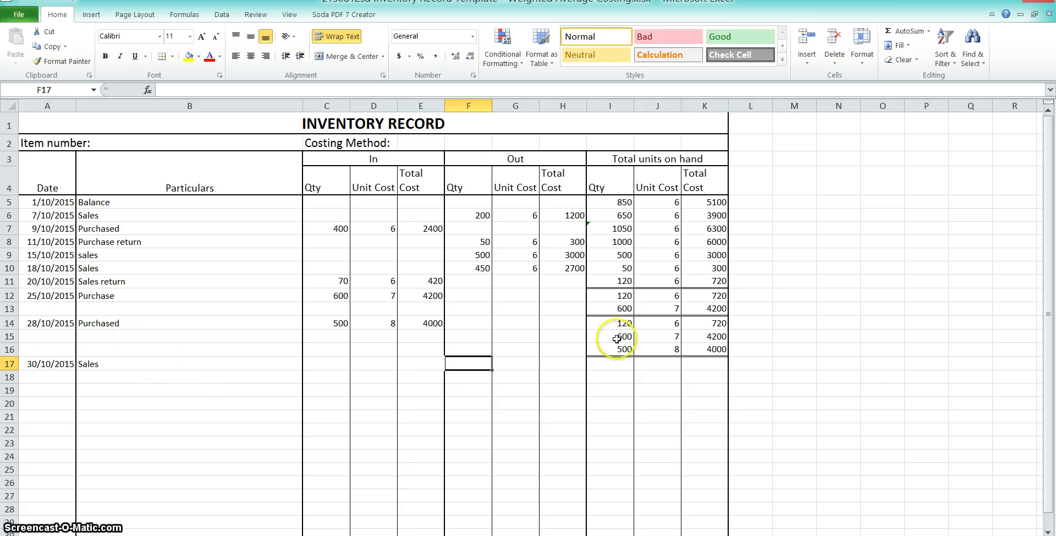
left_click_drag(598, 324, 715, 323)
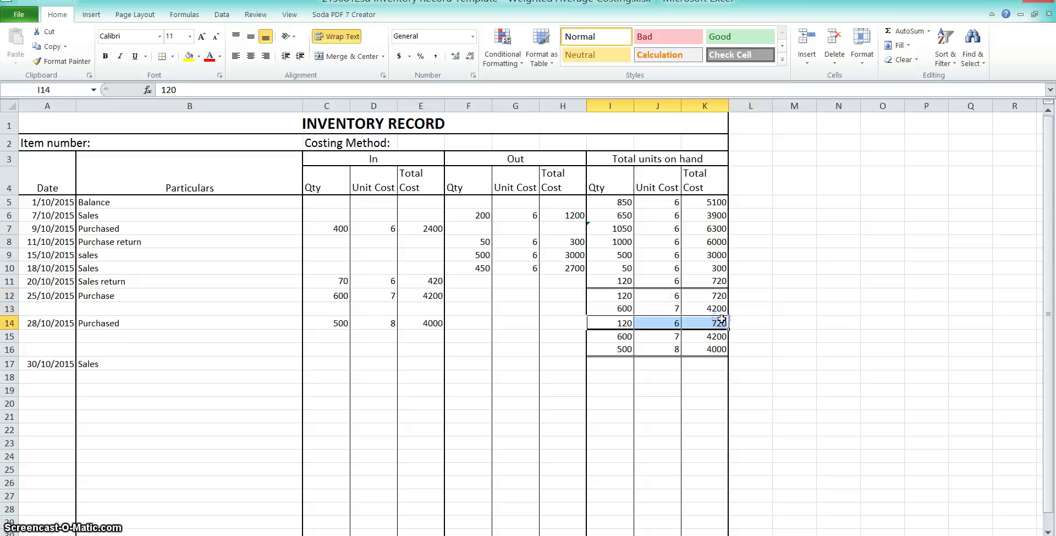
- Enter the sale's Out quantities and unit costs: 120 at 6, 600 at 7, and =1000-F17 (280) at 8
left_click(459, 362)
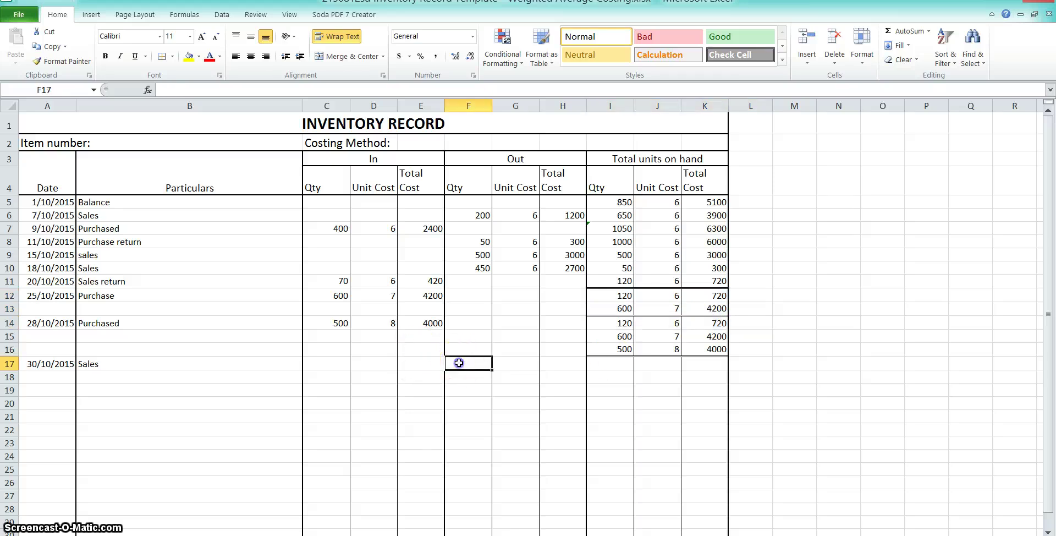
type("120")
key("Tab")
type("6")
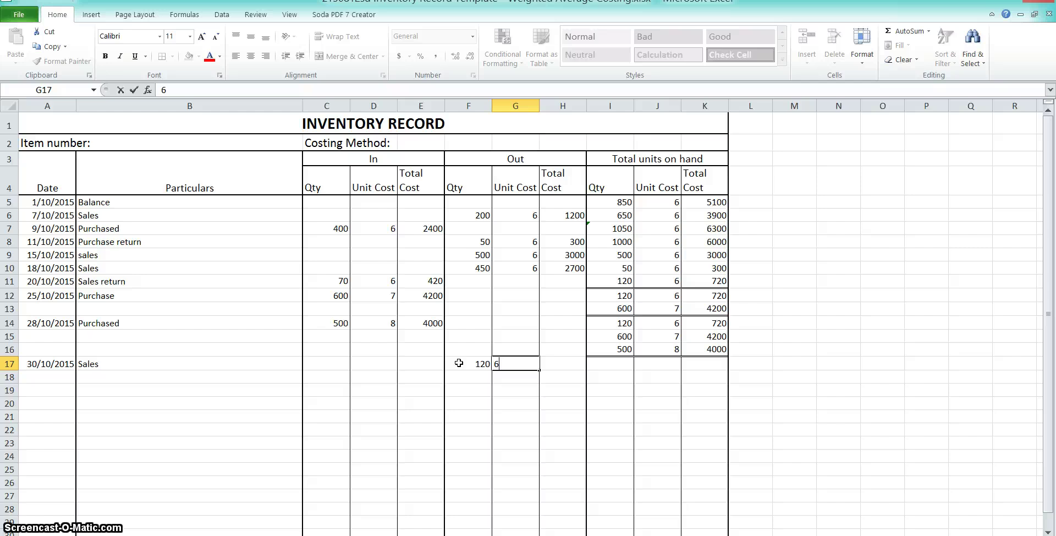
key("Return")
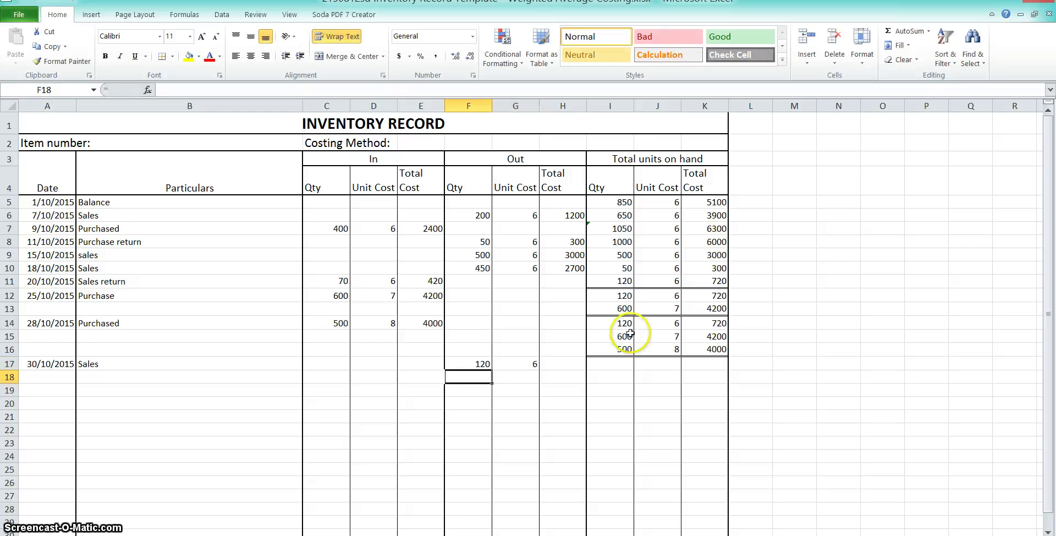
type("6")
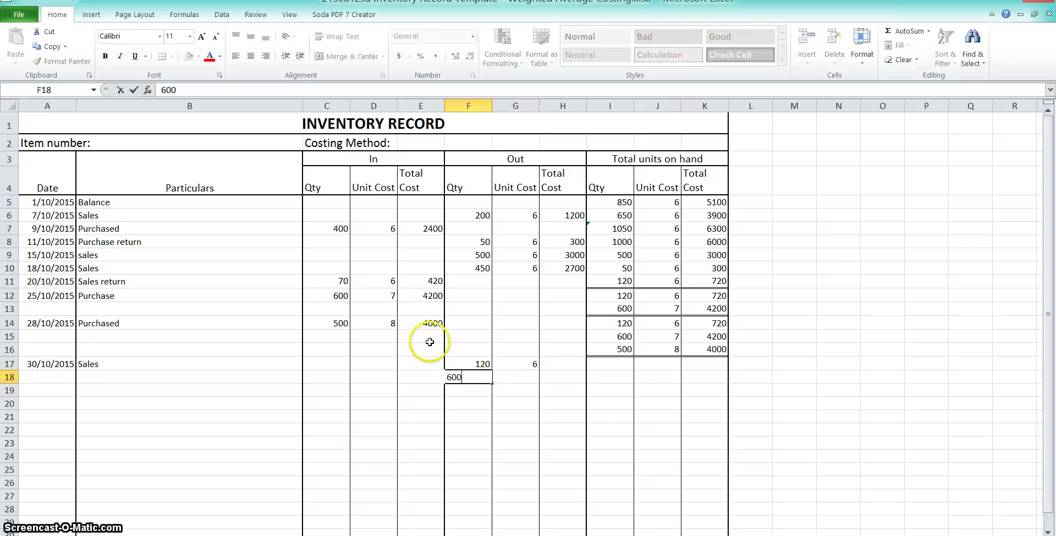
type("00")
key("Tab")
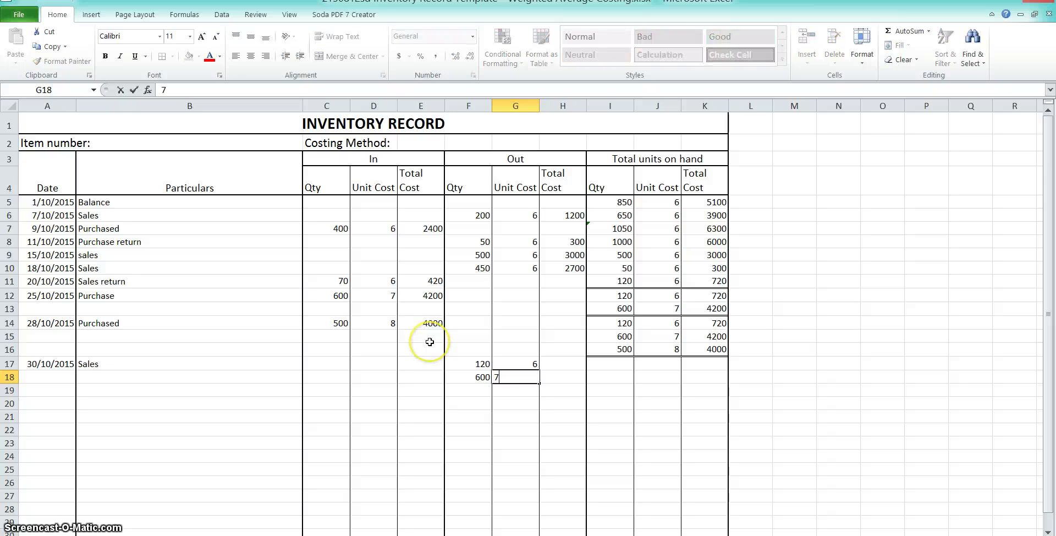
key("Return")
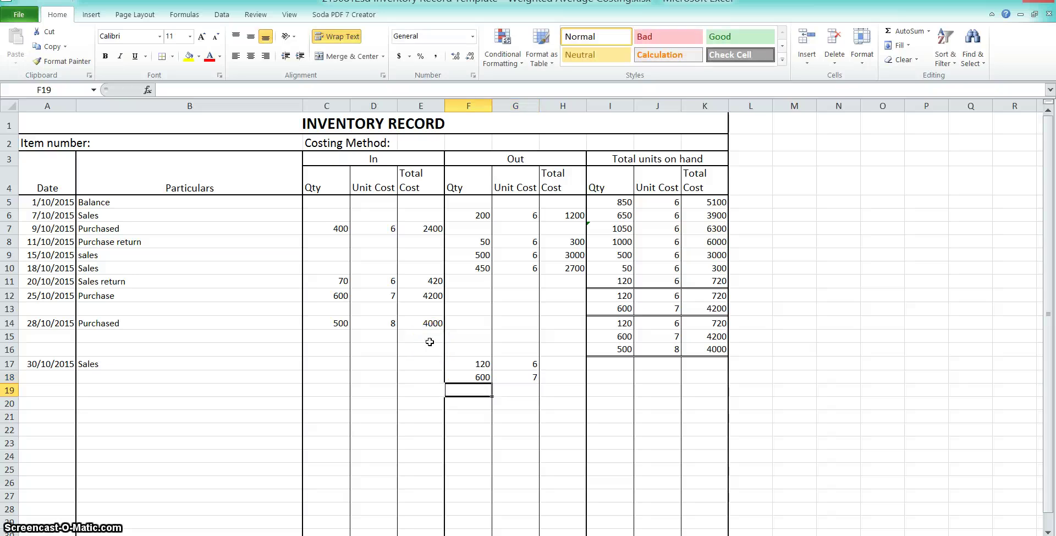
type("=100")
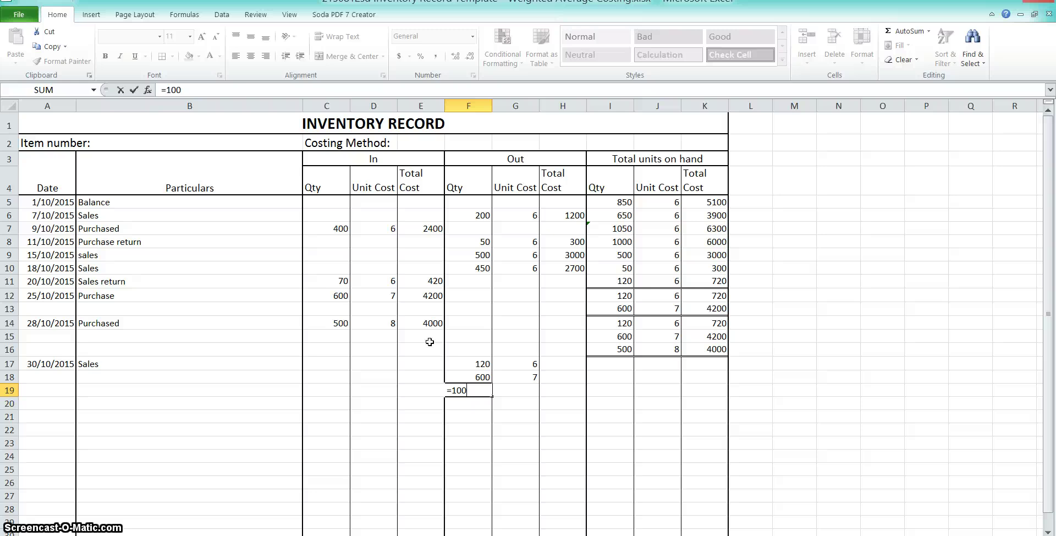
type("0-")
left_click(452, 365)
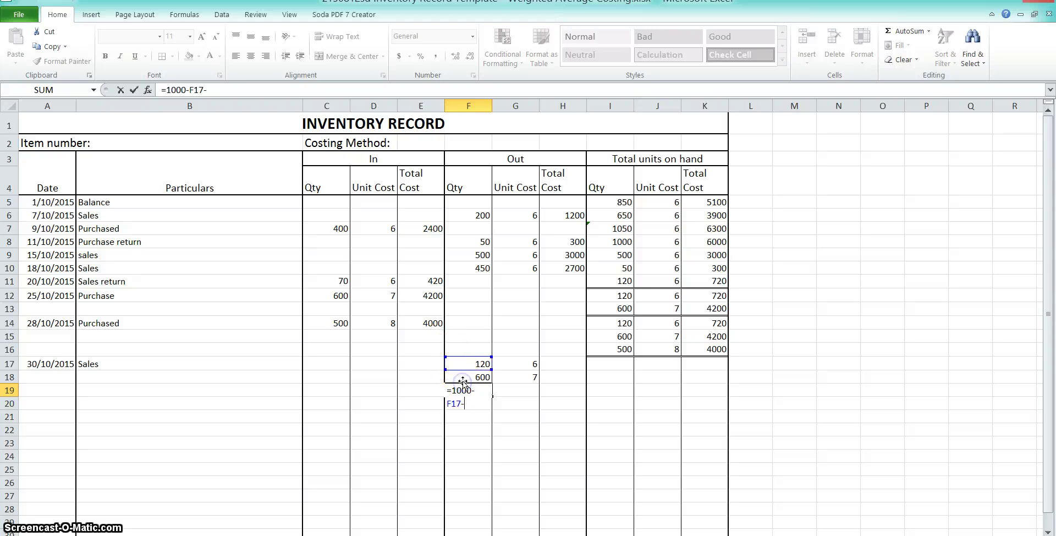
key("Return")
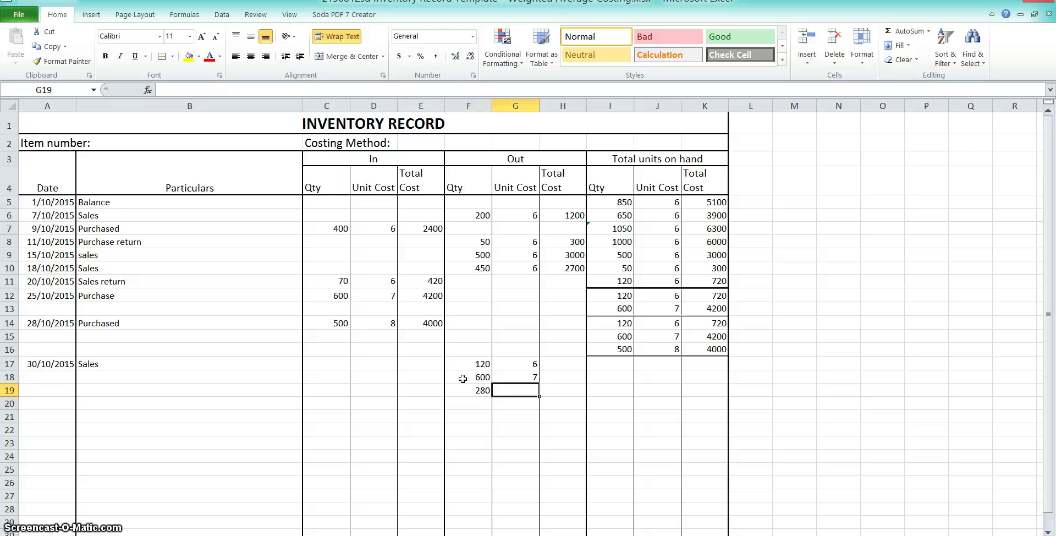
type("8")
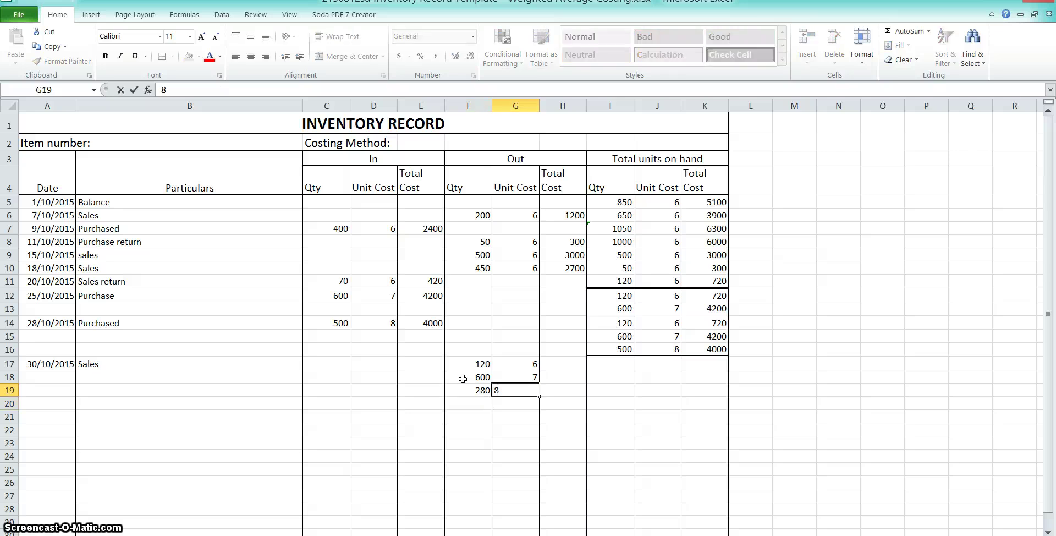
key("Tab")
- Enter =F17*G17 in H17 and fill it down to H19, giving 720, 4200 and 2240
key("Up")
key("Up")
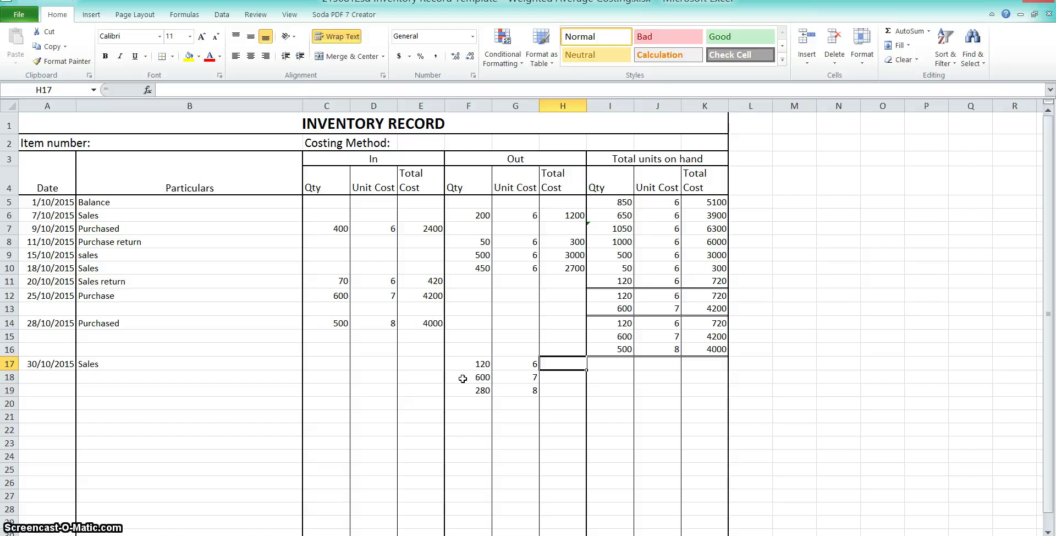
type("=F17*G17")
key("Return")
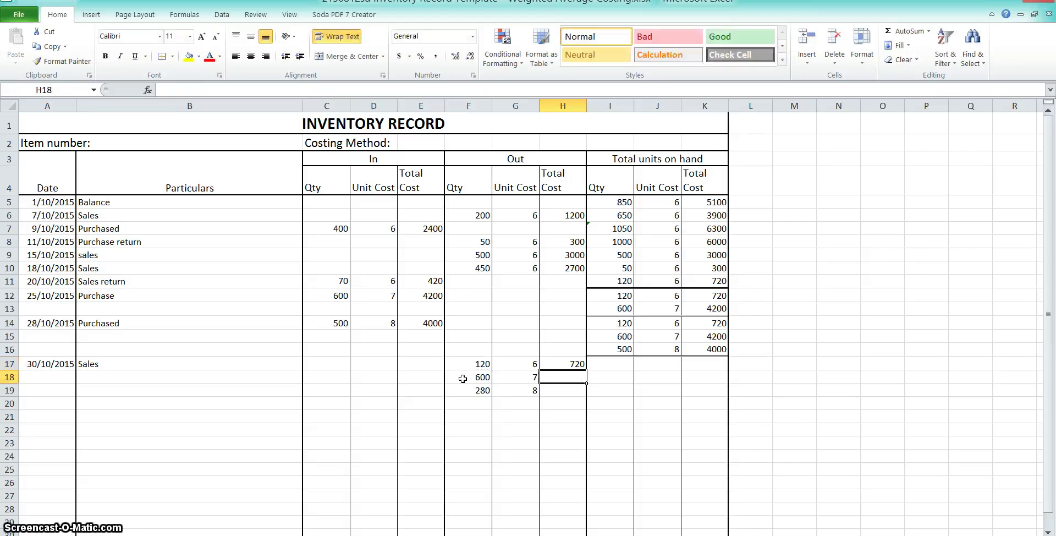
left_click(577, 365)
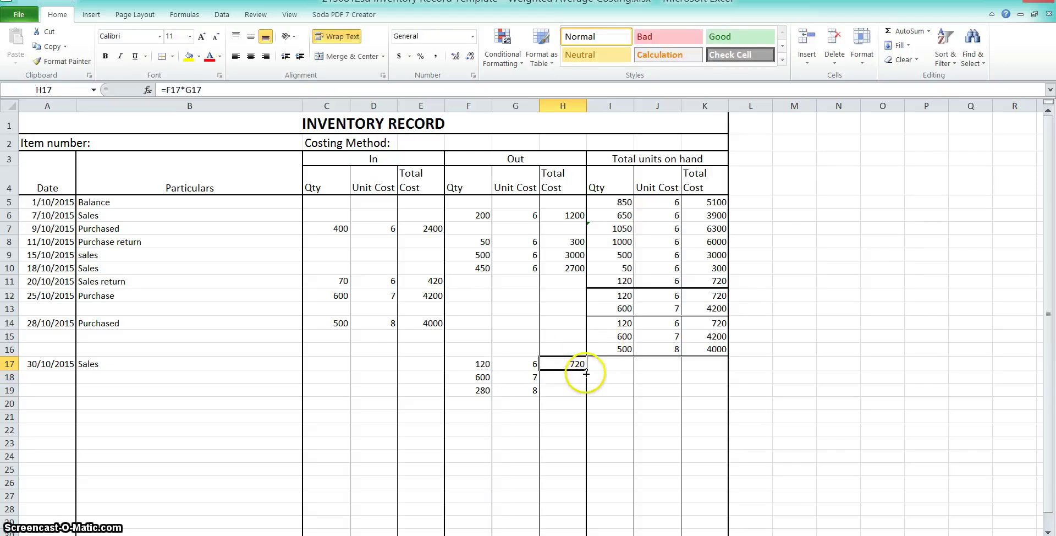
left_click_drag(586, 373, 586, 392)
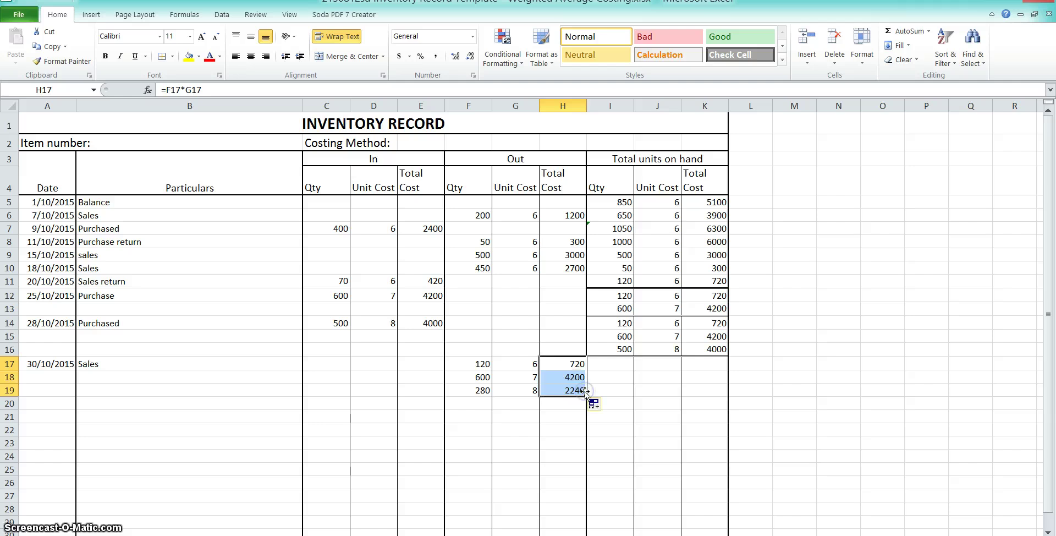
left_click(570, 390)
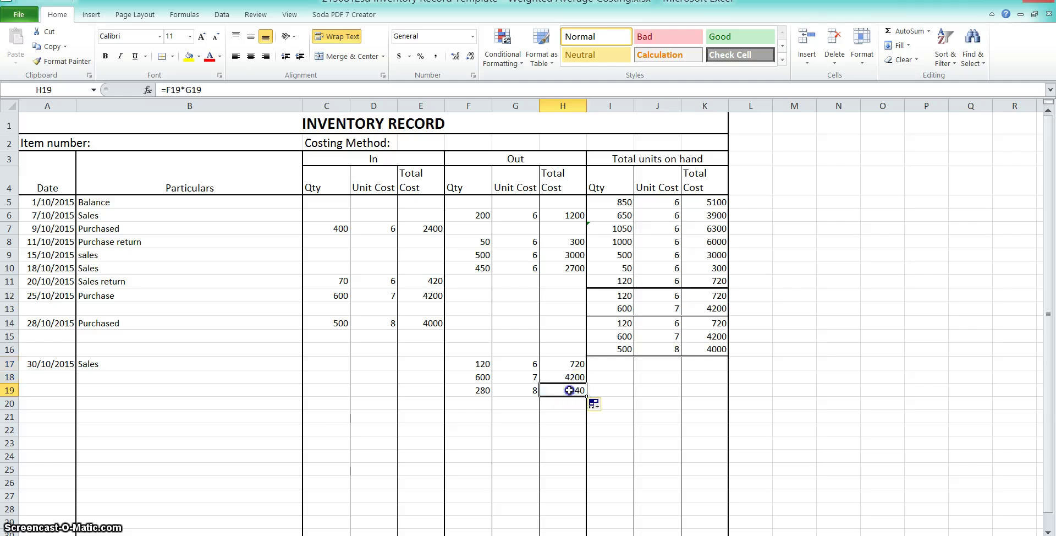
- Review the existing balance cells, including the 120 units in I14 and the 500 at 8 layer
left_click(602, 364)
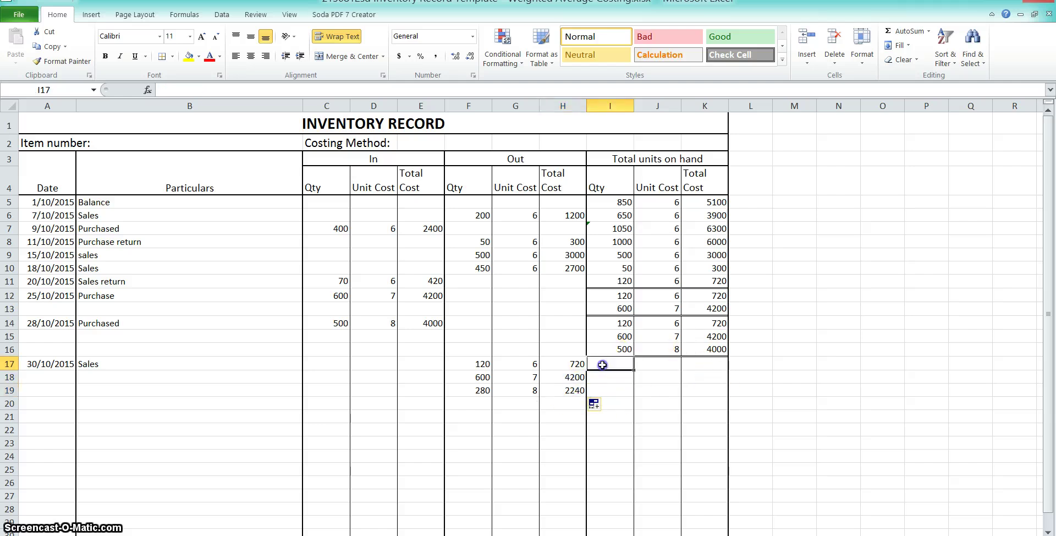
left_click(626, 323)
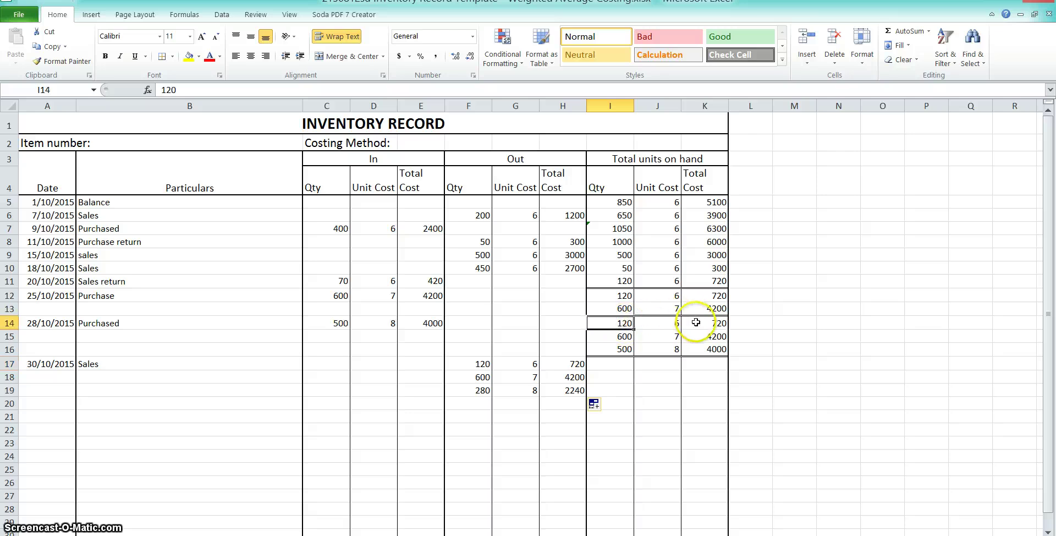
left_click(623, 348)
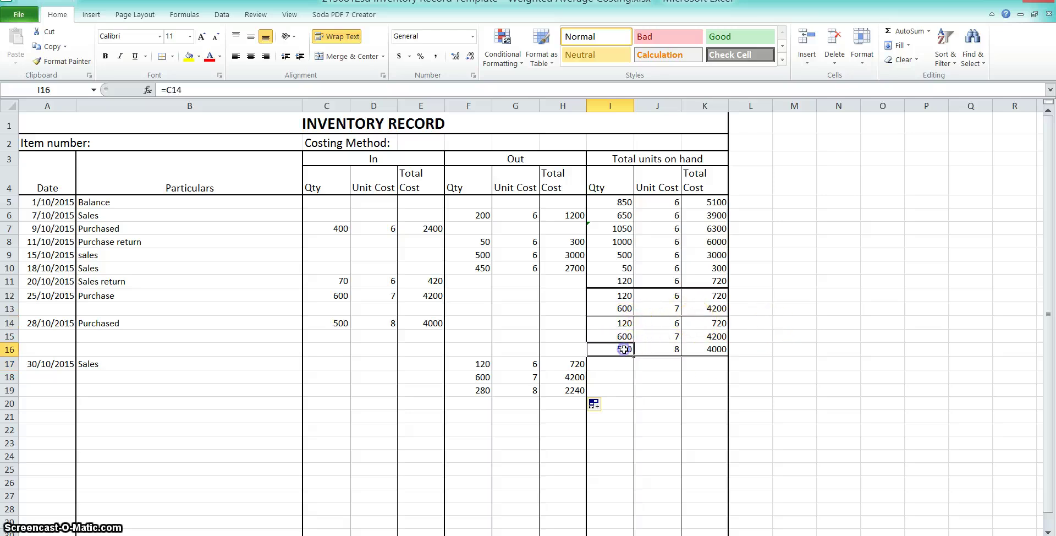
left_click(664, 346)
- Enter the remaining balance in I19:K19: =I16-F19 (220 units), unit cost 8, and total 1760
left_click(623, 389)
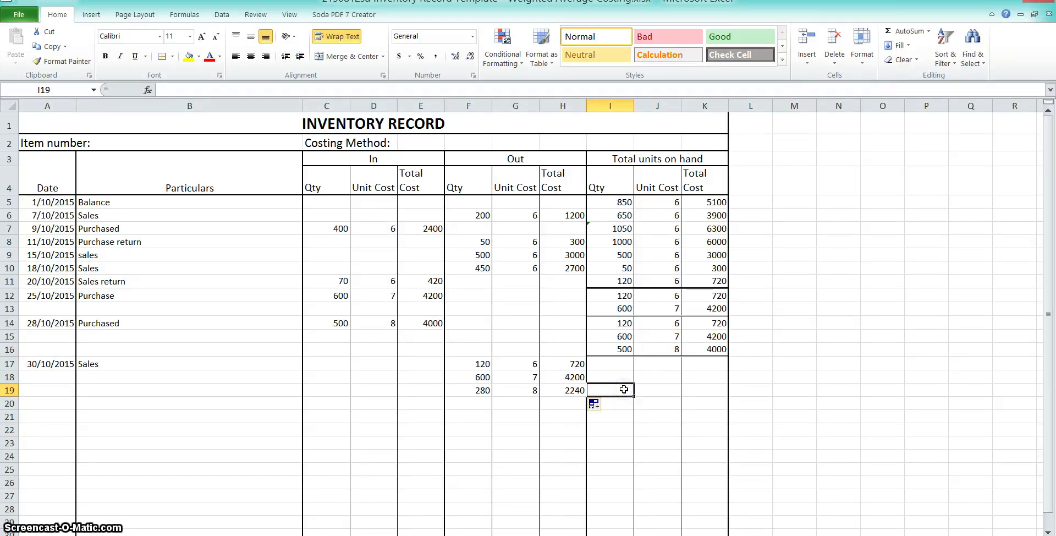
type("=")
left_click(615, 349)
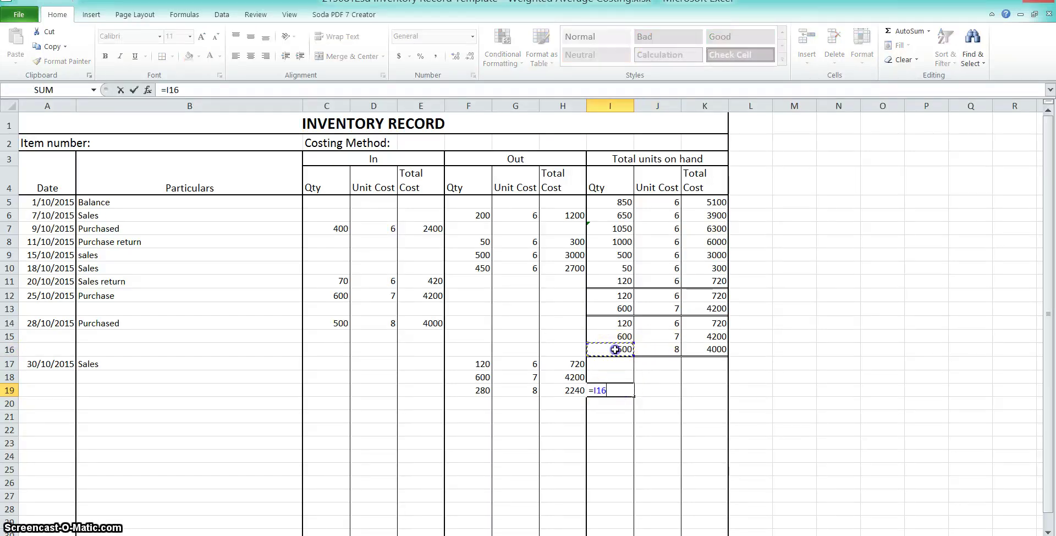
type("-")
left_click(480, 390)
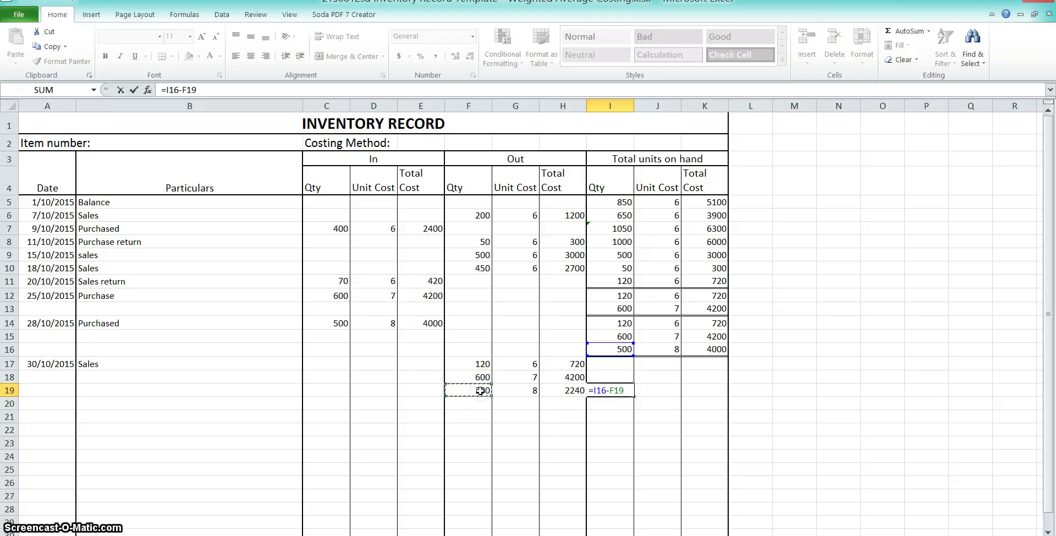
key("Tab")
type("8")
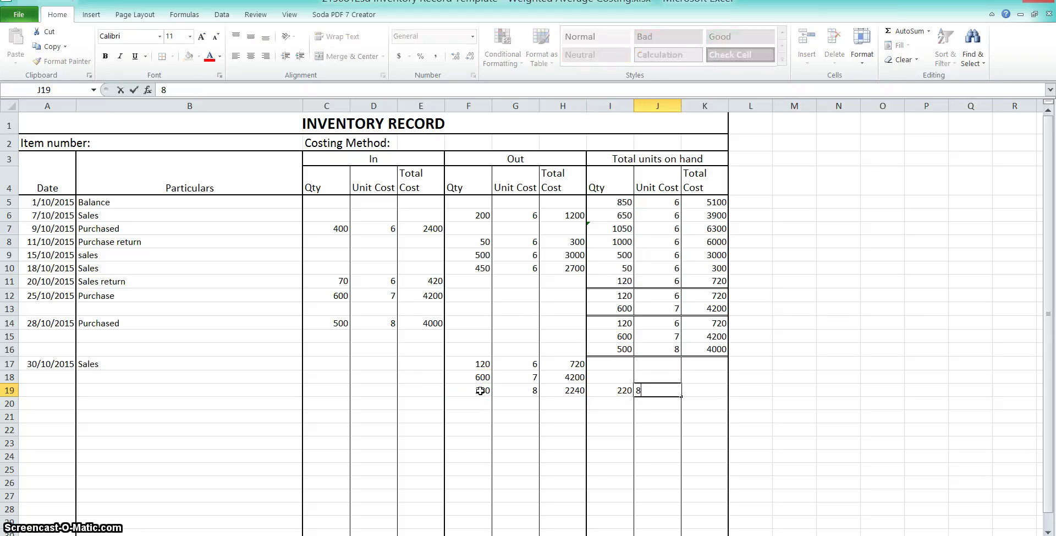
key("Tab")
type("=")
key("Left")
key("Left")
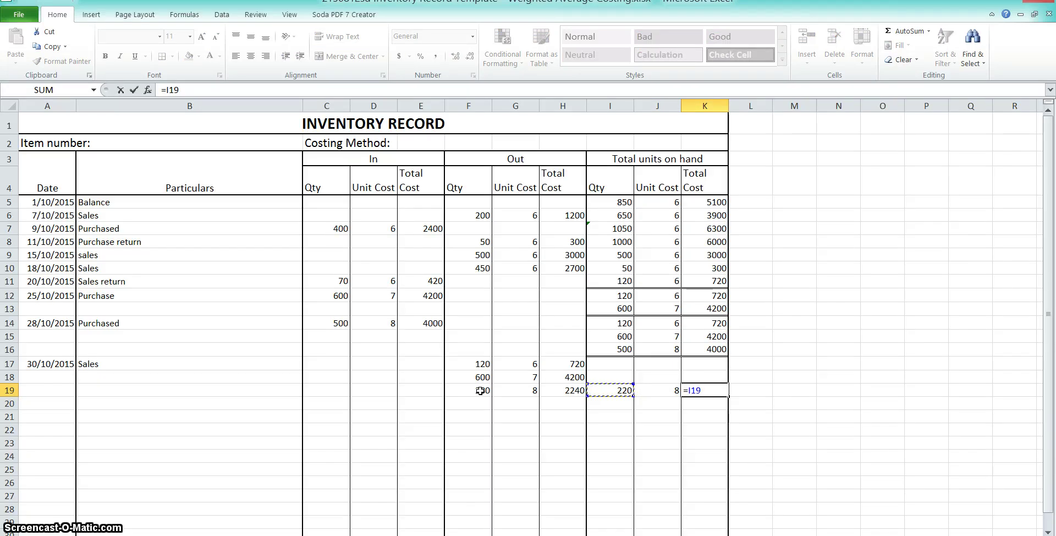
type("*")
key("Left")
key("Return")
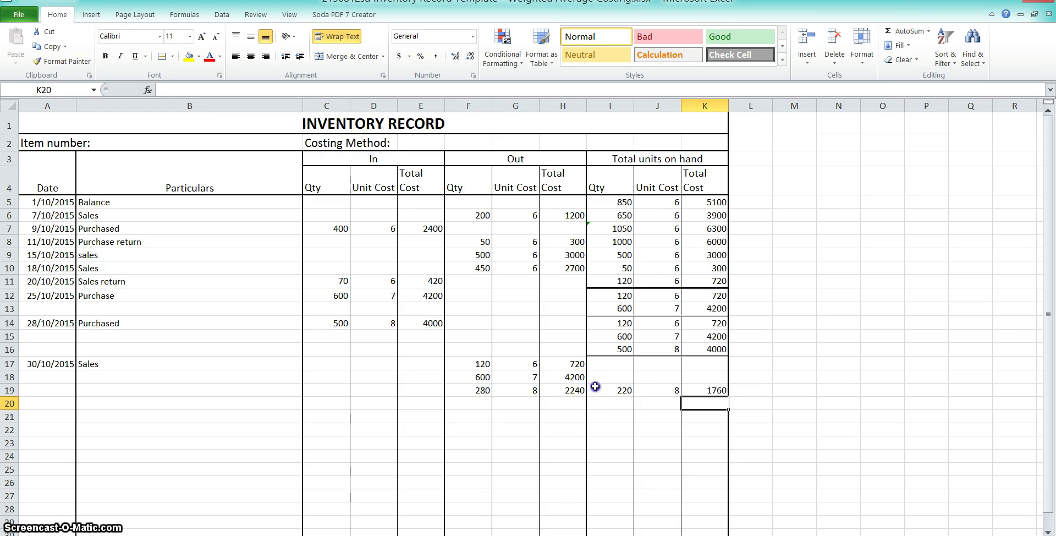
- Add a border to the I19:K19 balance row through Format Cells
left_click_drag(602, 390, 693, 395)
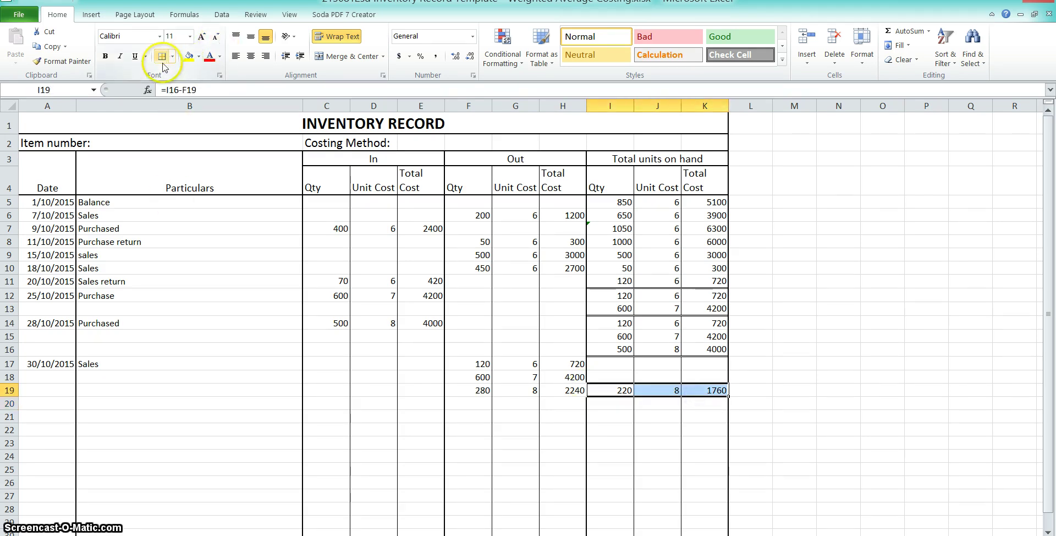
key("ctrl+1")
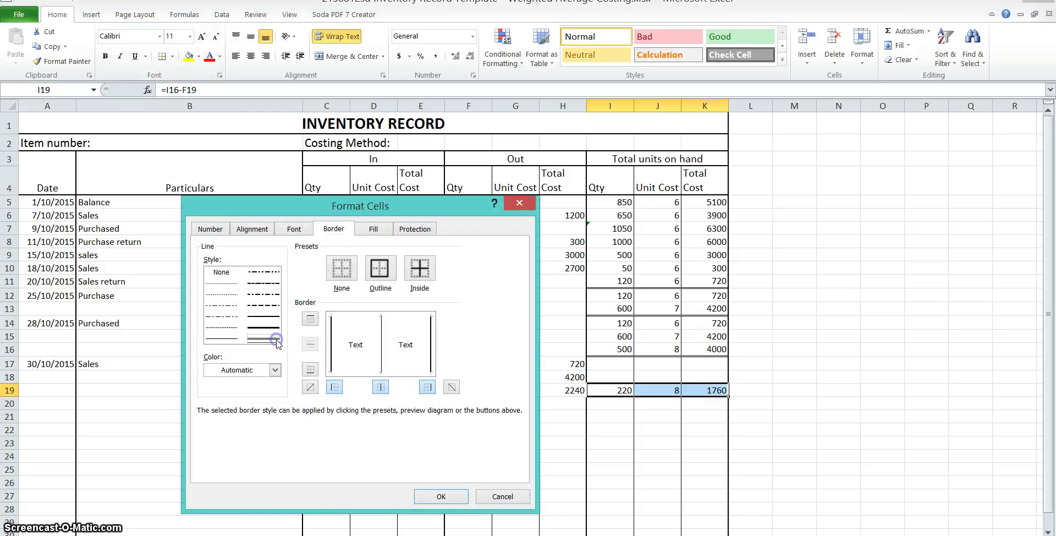
left_click(347, 372)
left_click(435, 495)
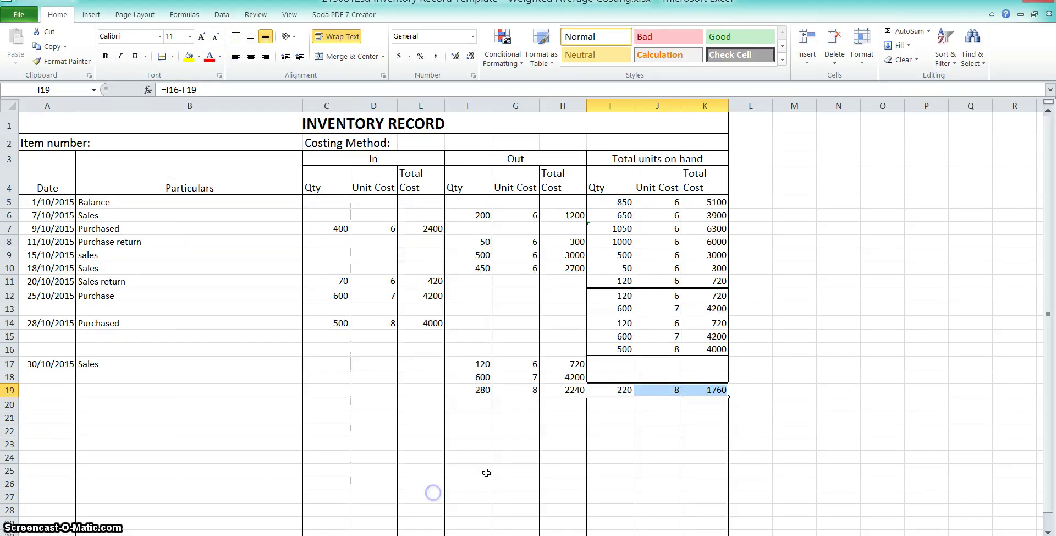
left_click(542, 469)
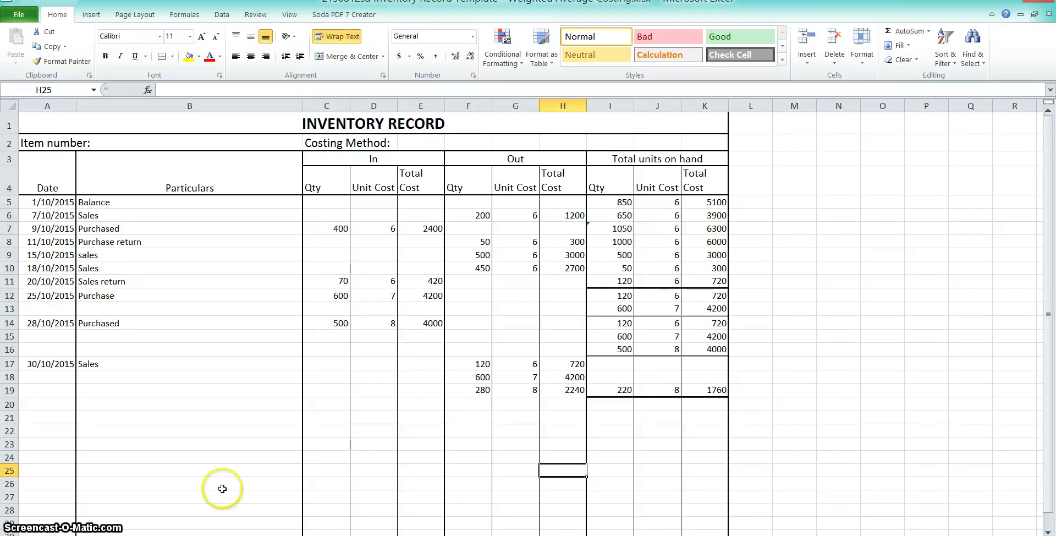
- Start row 20 with date 31/10/2015 and particulars 'Inventory Adjustment'
left_click(39, 393)
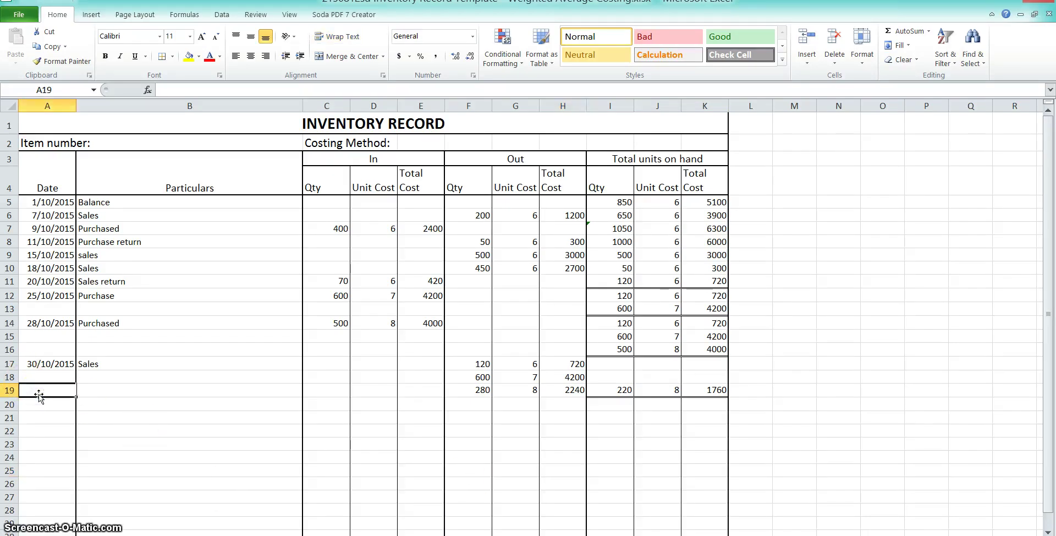
key("Down")
type("31")
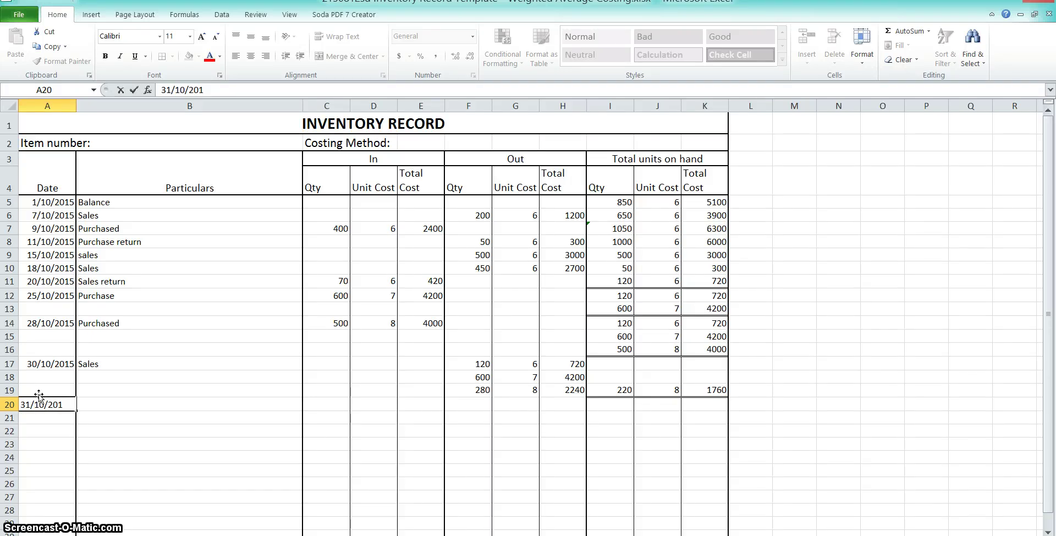
type("/10/2015")
key("Tab")
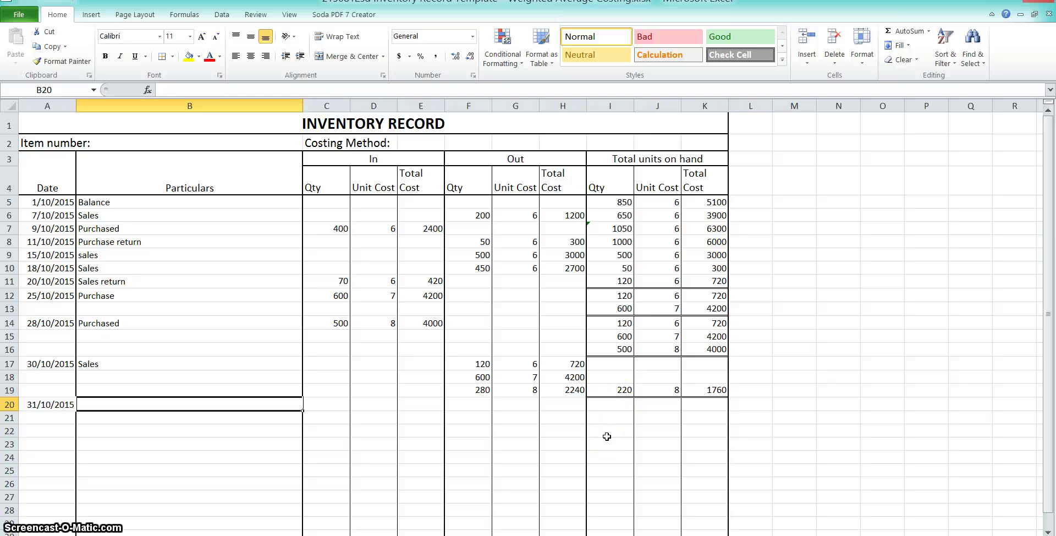
type("Inventory Ad")
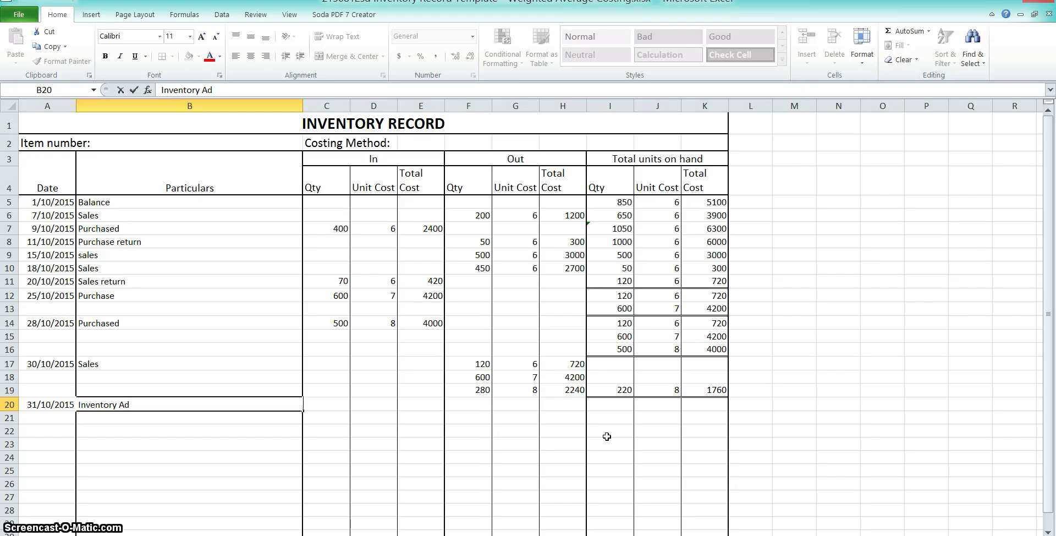
type("justment")
key("Tab")
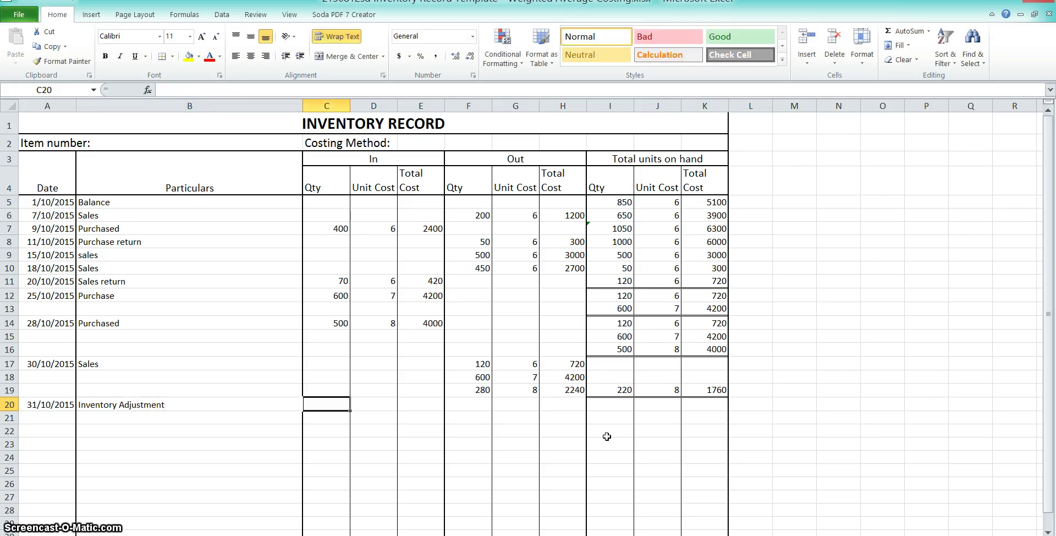
- Record the adjustment inflow of 5 units at 8, with total cost formula giving 40
type("5")
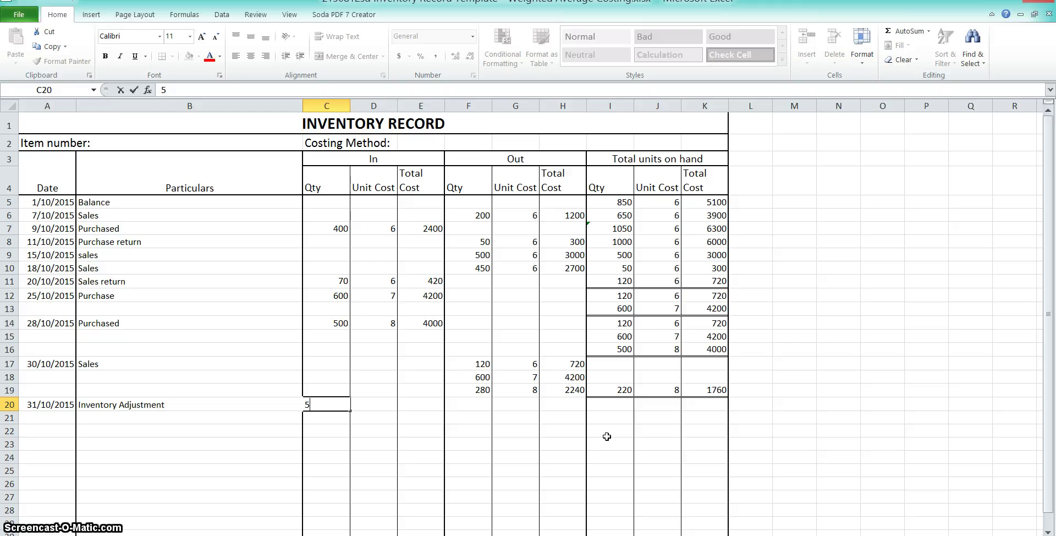
key("Tab")
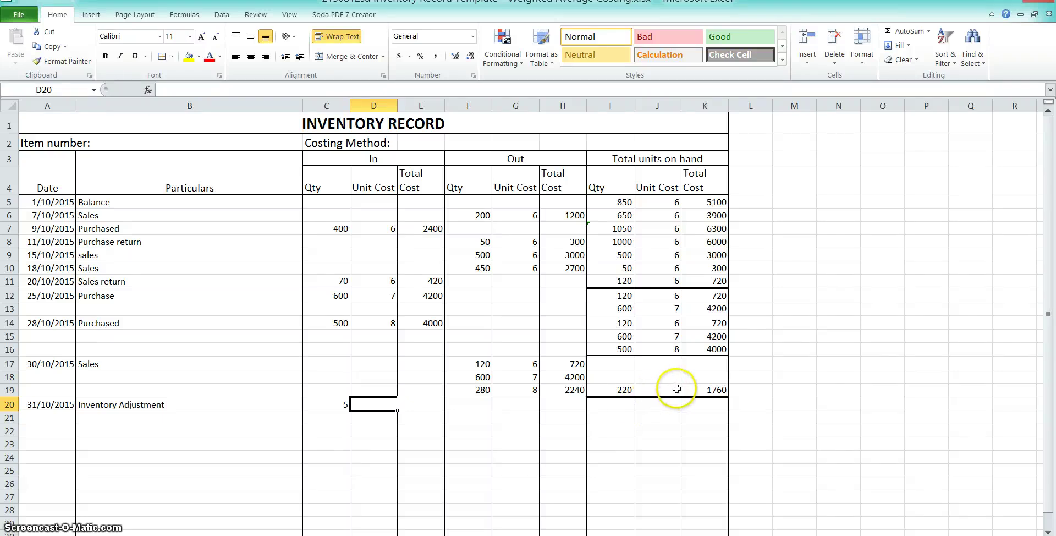
type("8")
key("Tab")
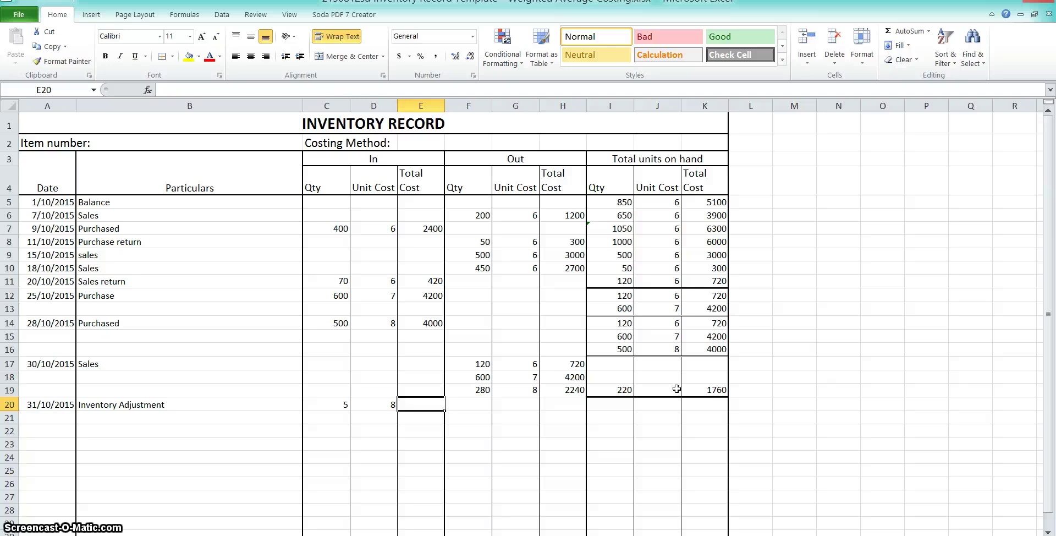
type("=")
key("Left")
key("Left")
type("*")
key("Left")
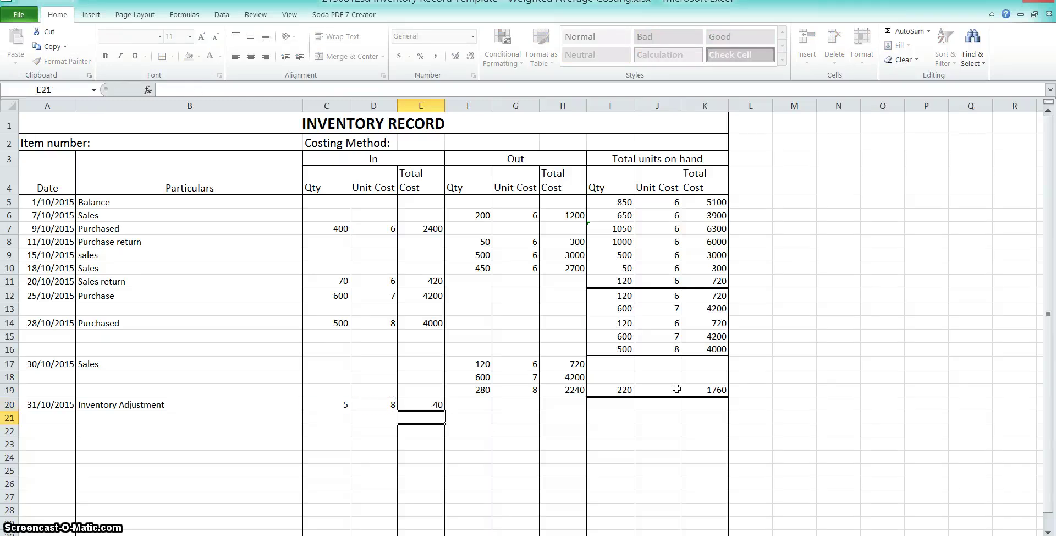
key("Return")
key("shift+Page_Down")
key("Page_Down")
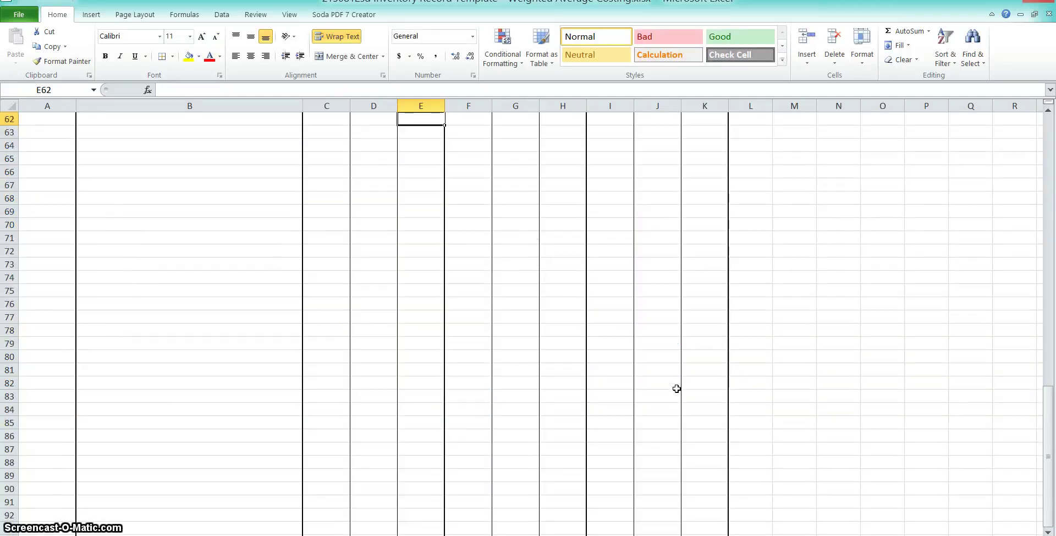
key("ctrl+Home")
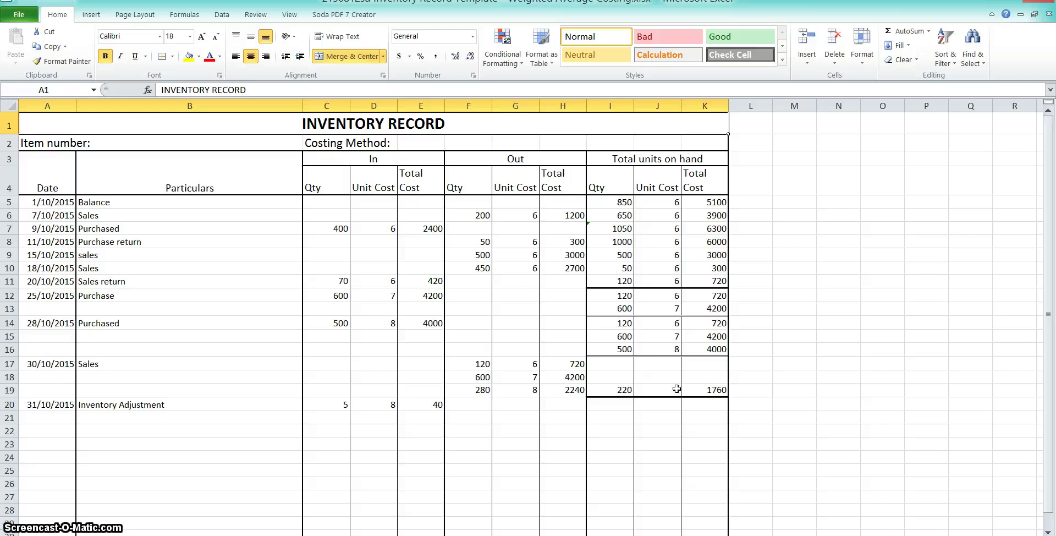
- Enter the adjusted balance in I20:K20: =I19+C20 (225 units), unit cost 8, total =I20*J20 giving 1800
left_click(616, 402)
type("=")
key("Up")
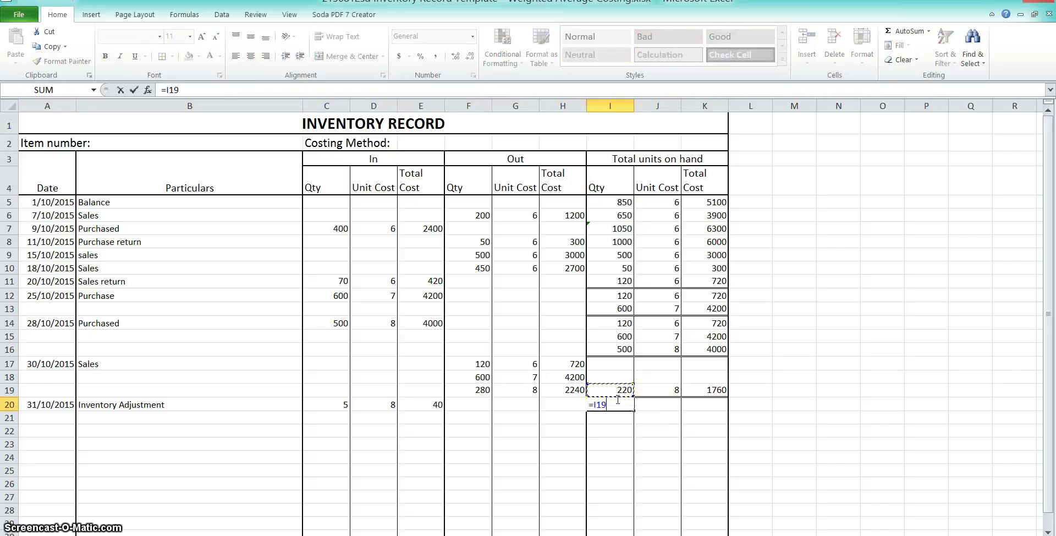
type("+")
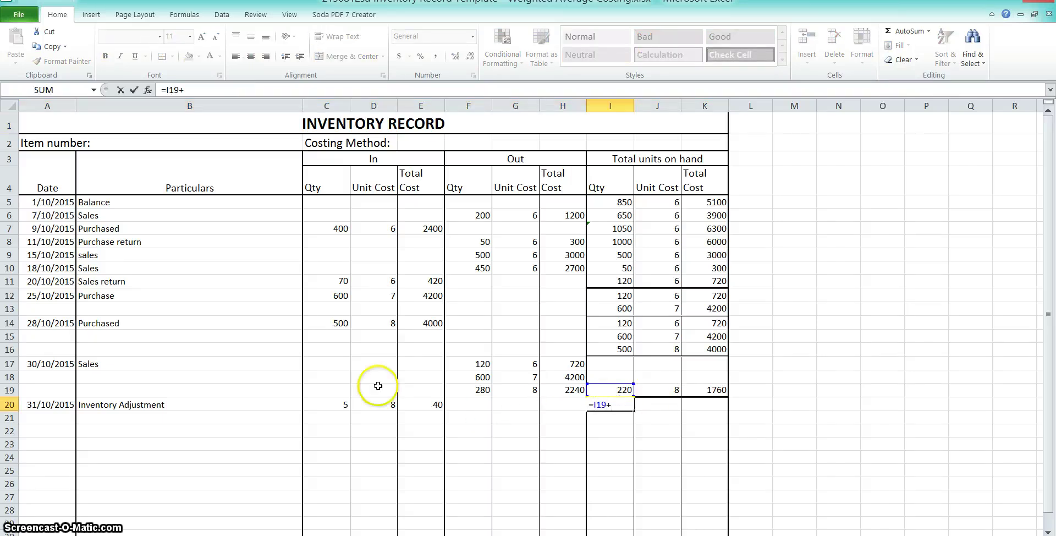
left_click(311, 406)
key("Tab")
type("8")
key("Tab")
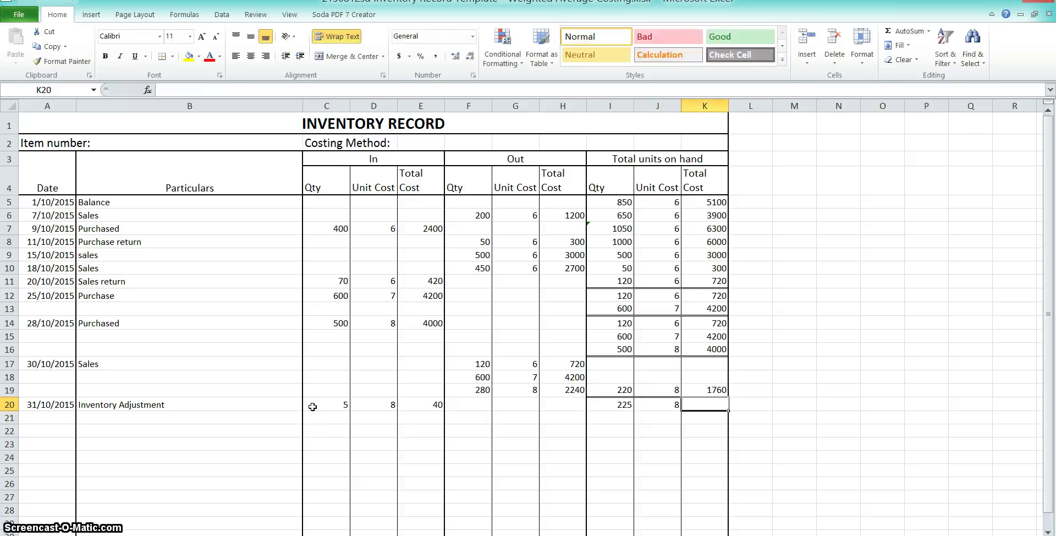
type("=")
left_click(621, 407)
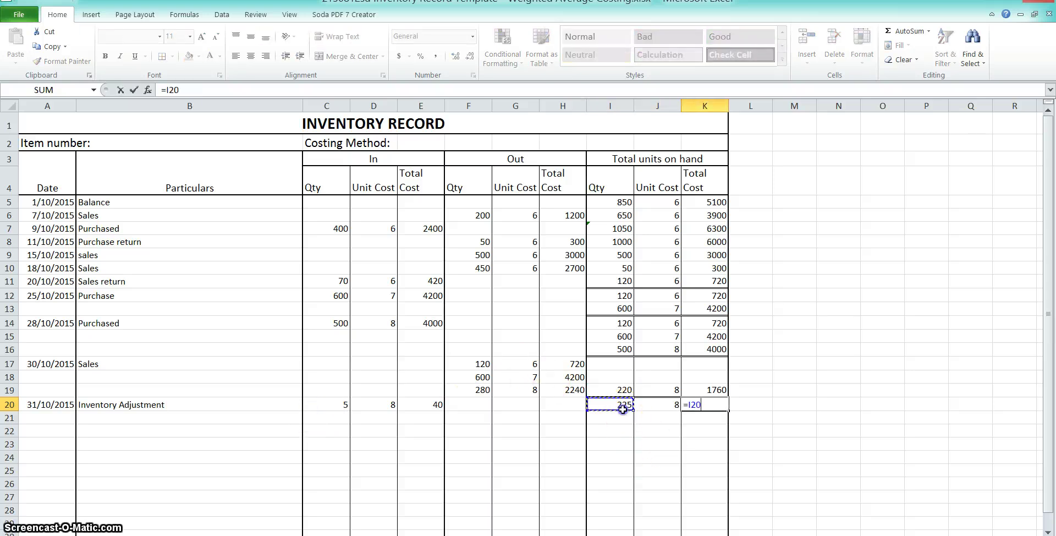
type("*")
left_click(657, 406)
key("Return")
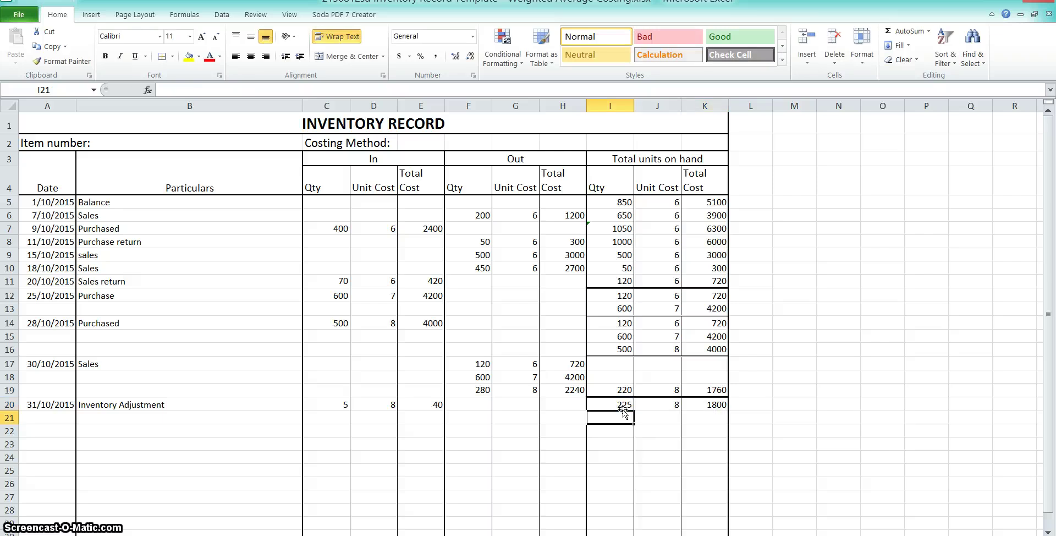
left_click(712, 405)
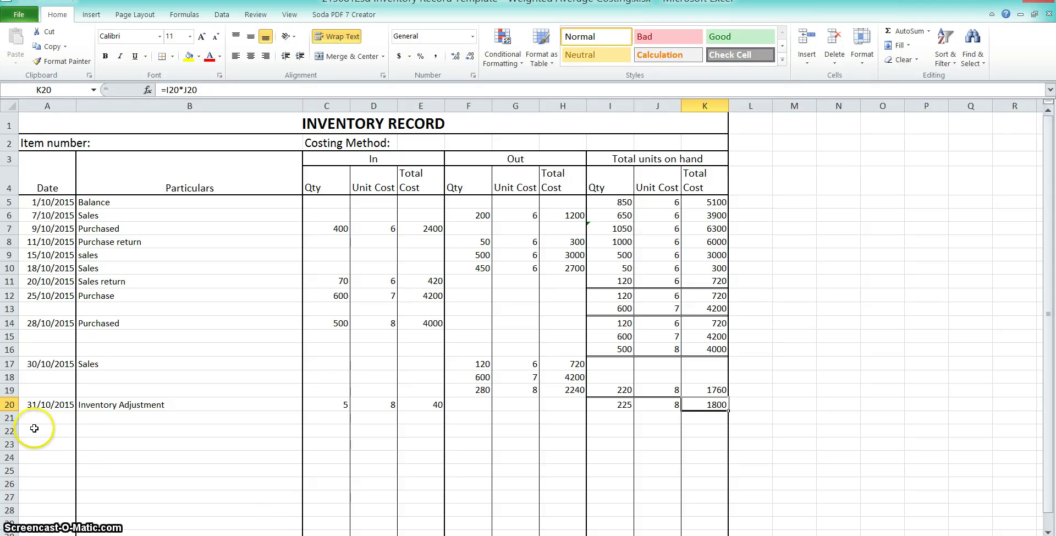
- Apply a top border across A22:K24 to rule off the inventory record
left_click_drag(41, 428, 683, 458)
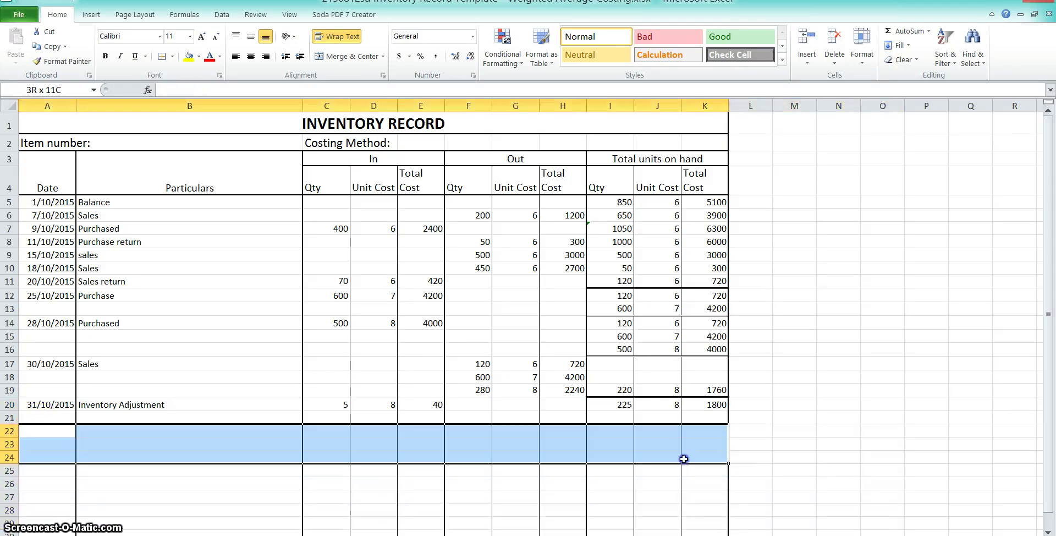
left_click(173, 57)
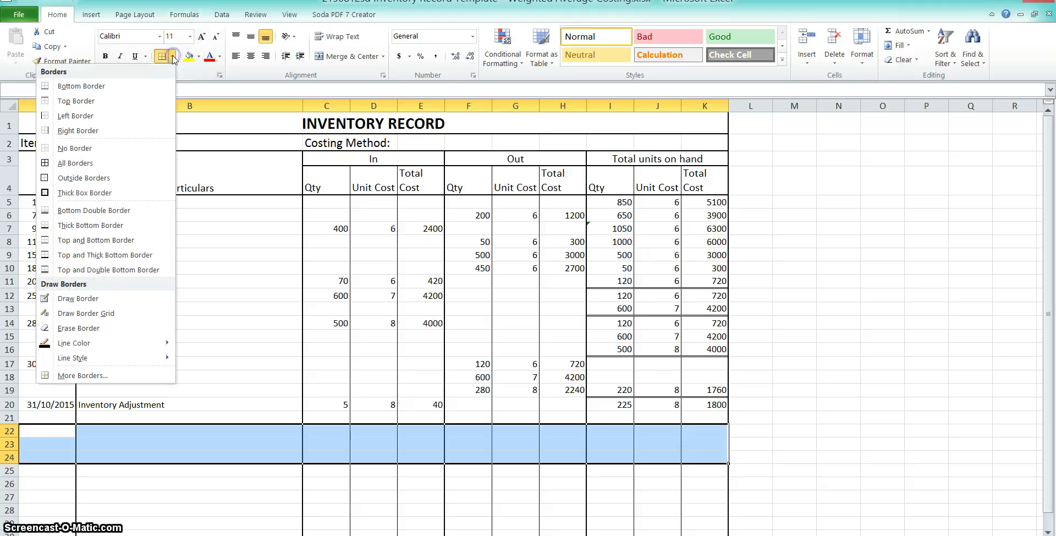
left_click(113, 100)
left_click(134, 390)
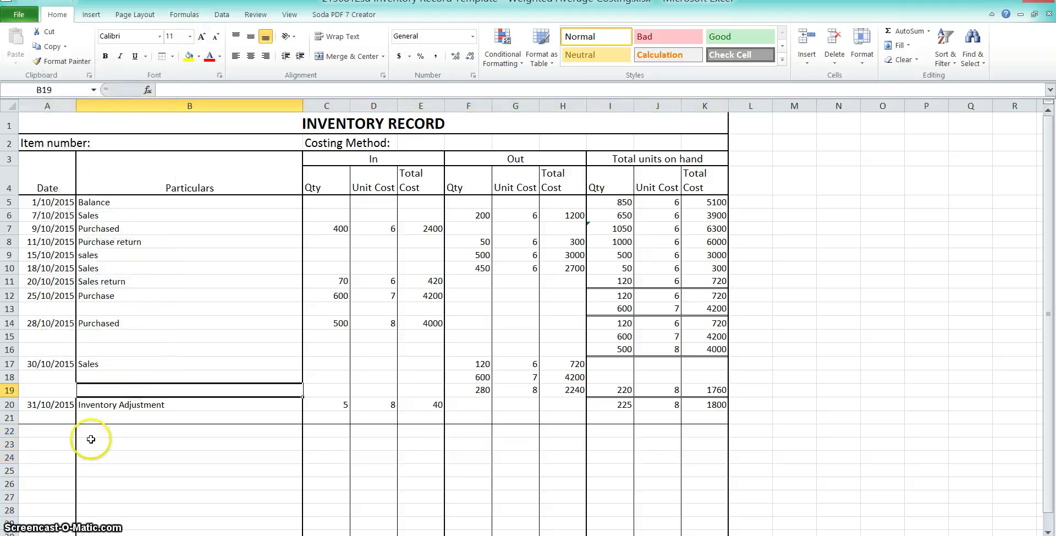
- Apply Outside Borders to A23:D31 to box in the journal area
left_click_drag(55, 443, 359, 491)
left_click(167, 57)
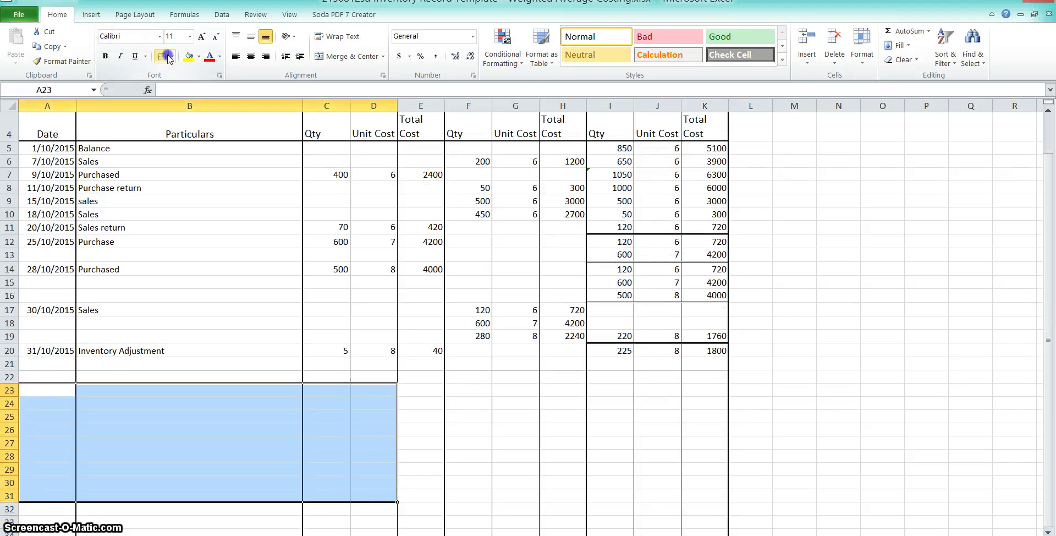
left_click(172, 56)
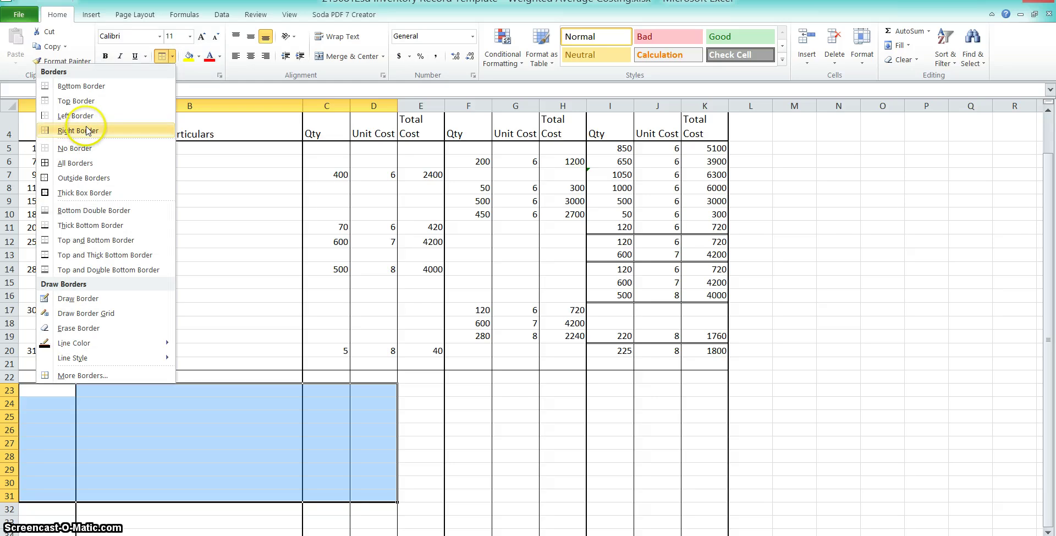
left_click(82, 177)
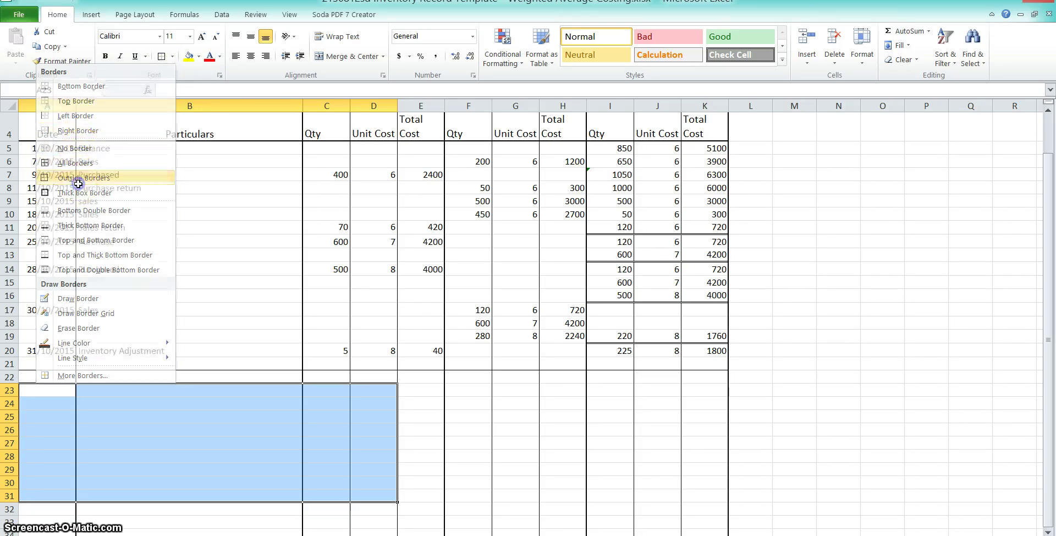
left_click(171, 443)
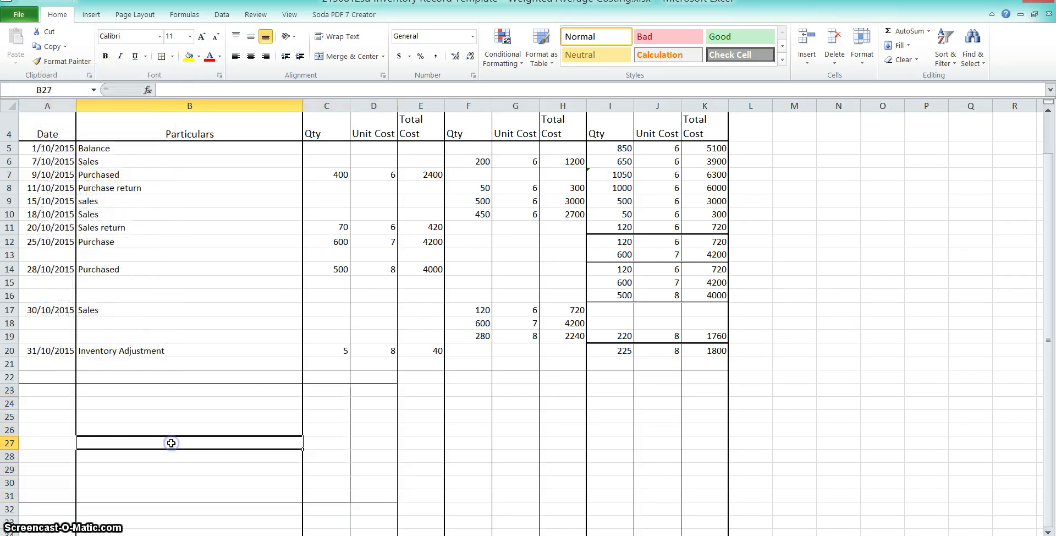
- Enter the 'GENERAL JOURNAL' heading in B23, then date 31/10/2015 and account 'Inventory Control' in row 25
left_click(108, 390)
type("GENERAL JOURNA")
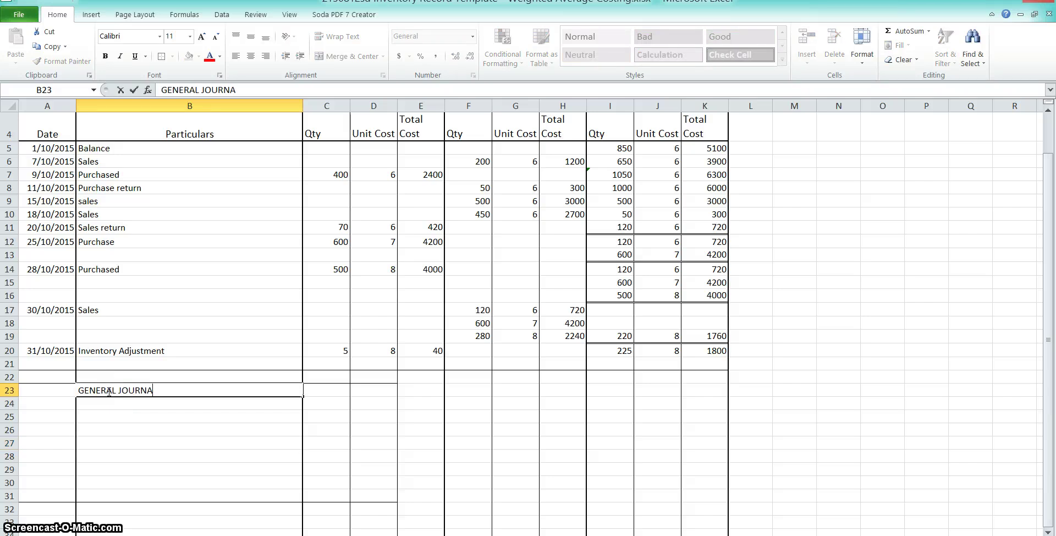
type("L")
key("Return")
key("Left")
key("Up")
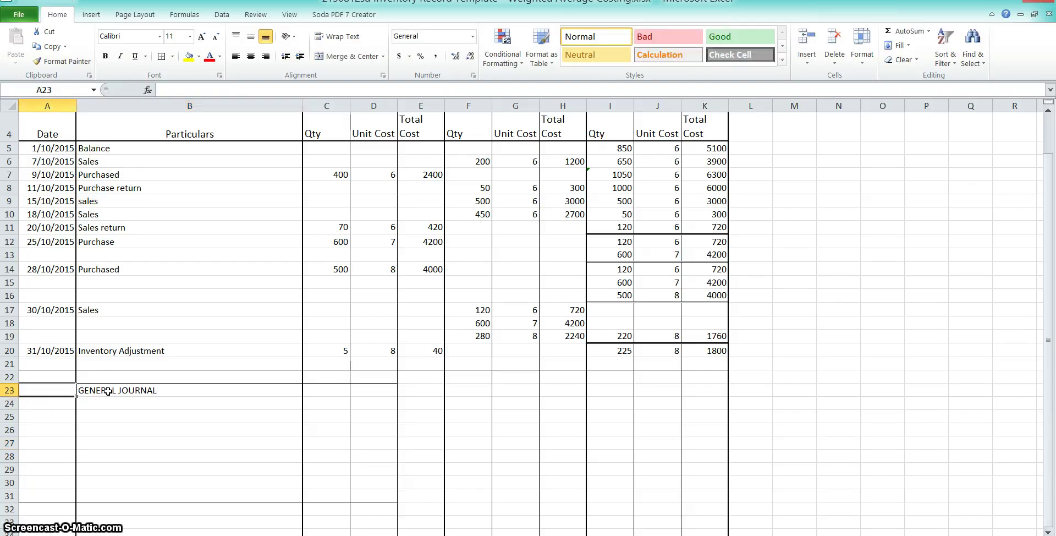
key("Down")
key("Down")
type("31/")
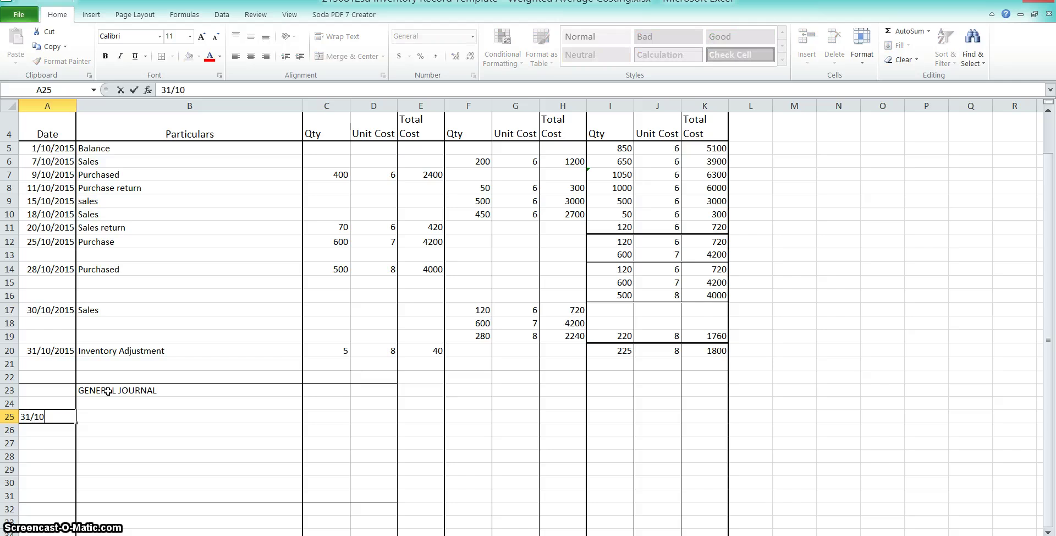
type("10/2015")
key("Tab")
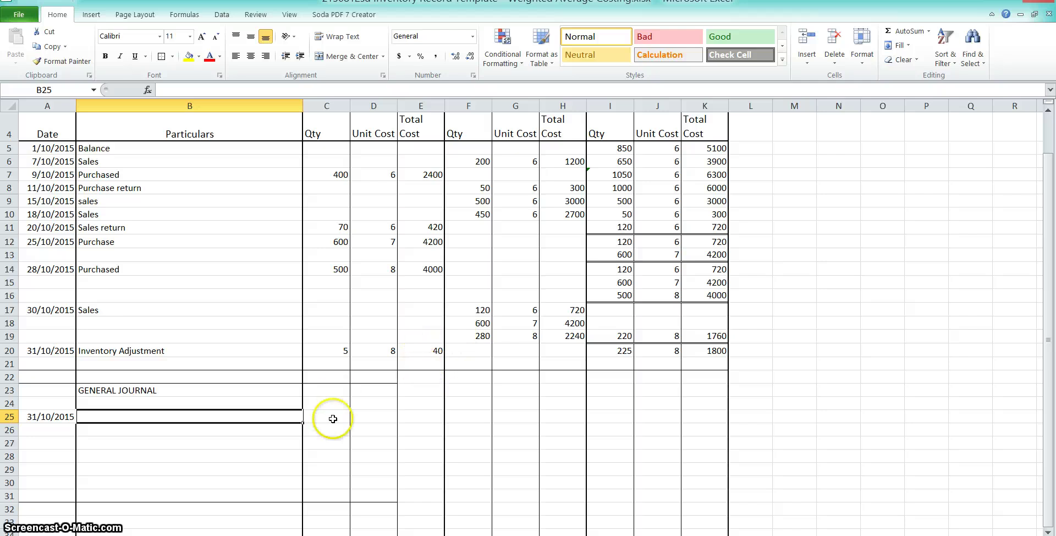
type("Inventory Con")
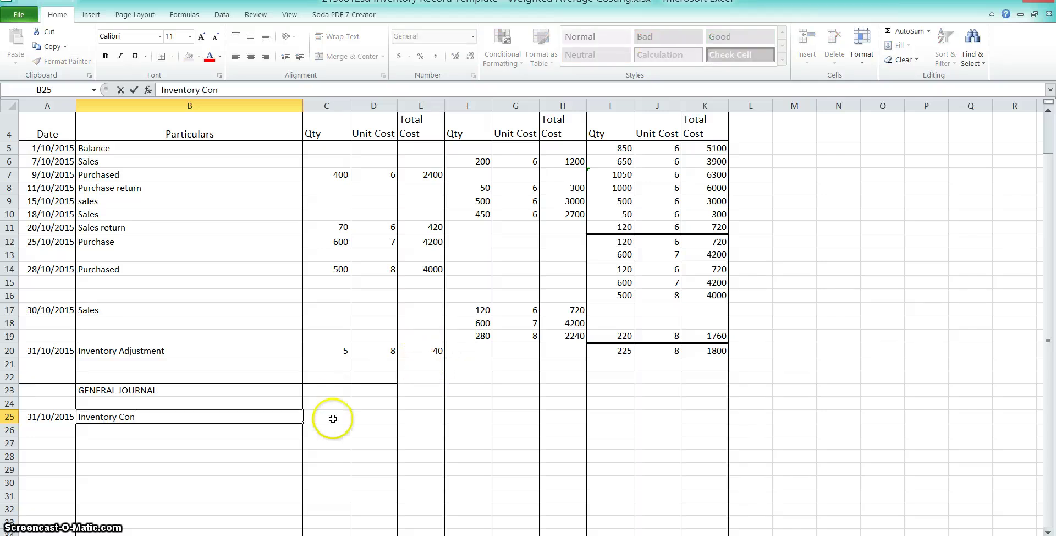
type("trol")
left_click(332, 418)
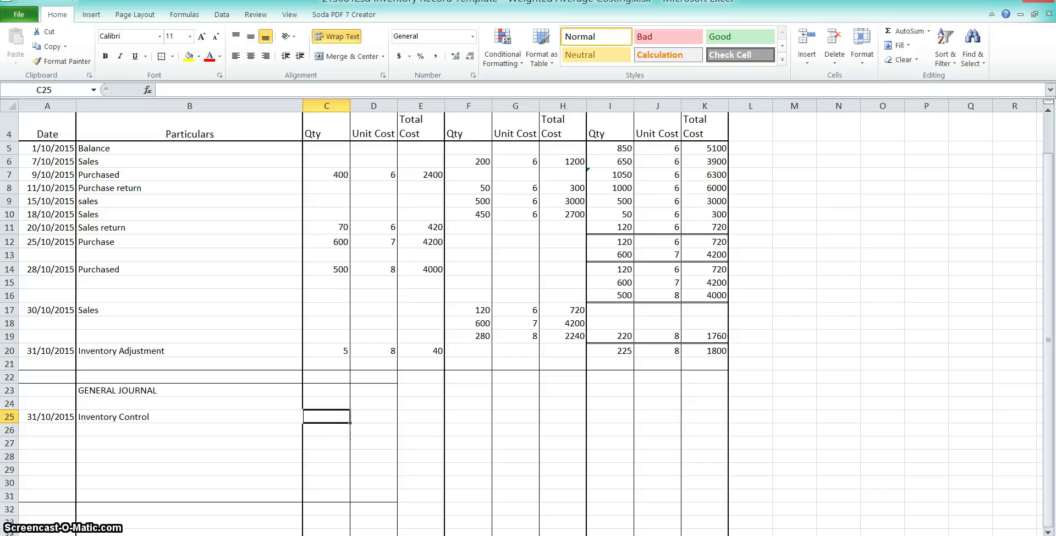
- Add DR and CR column headings and debit Inventory Control with =E20 (40)
key("Up")
key("Up")
type("DR")
key("Tab")
type("CR")
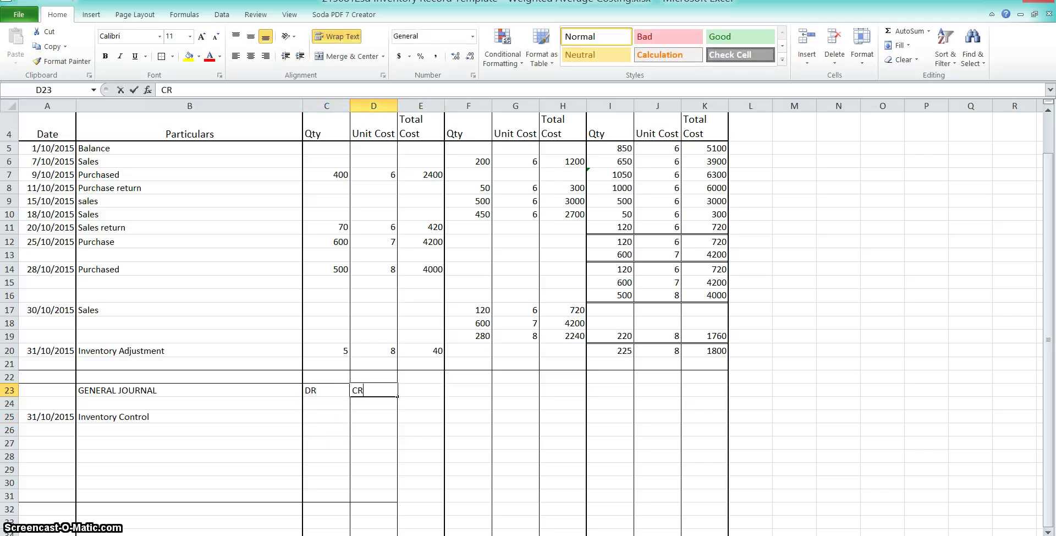
key("Return")
key("Return")
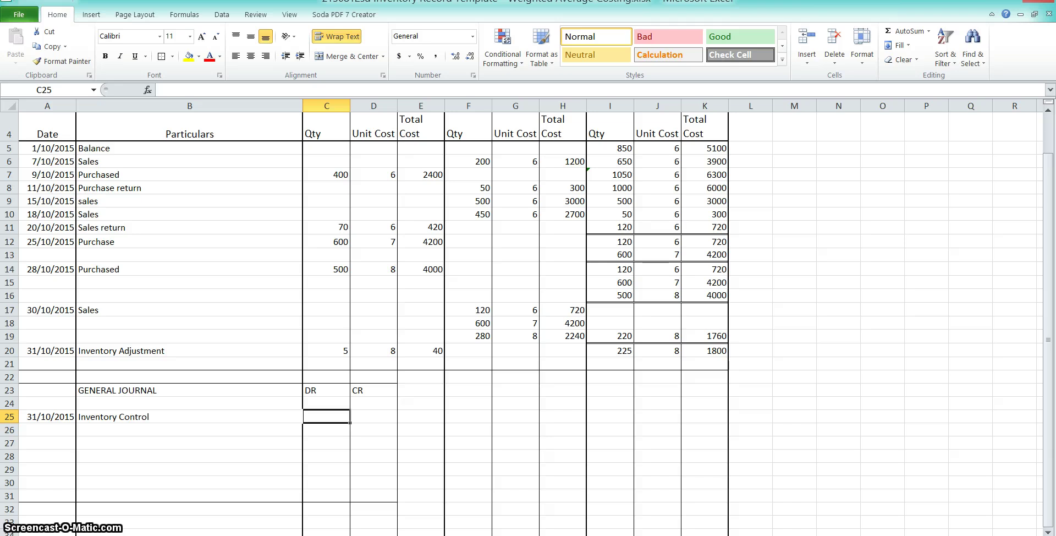
type("=")
left_click(414, 347)
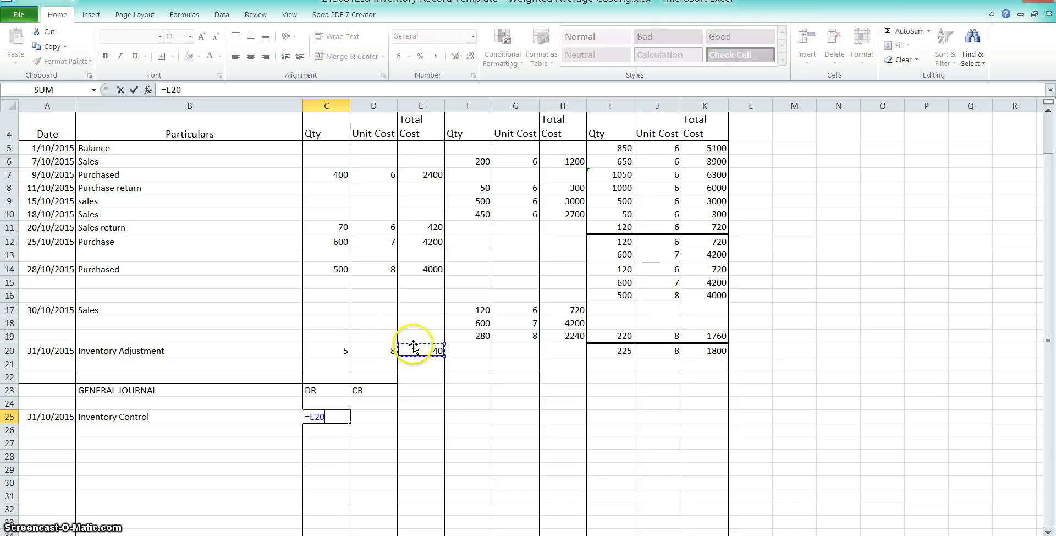
key("Return")
- Credit Inventory Adjustment with =C25 (40) and add narration '(adjustment to agree to stocktake balances)'
key("Left")
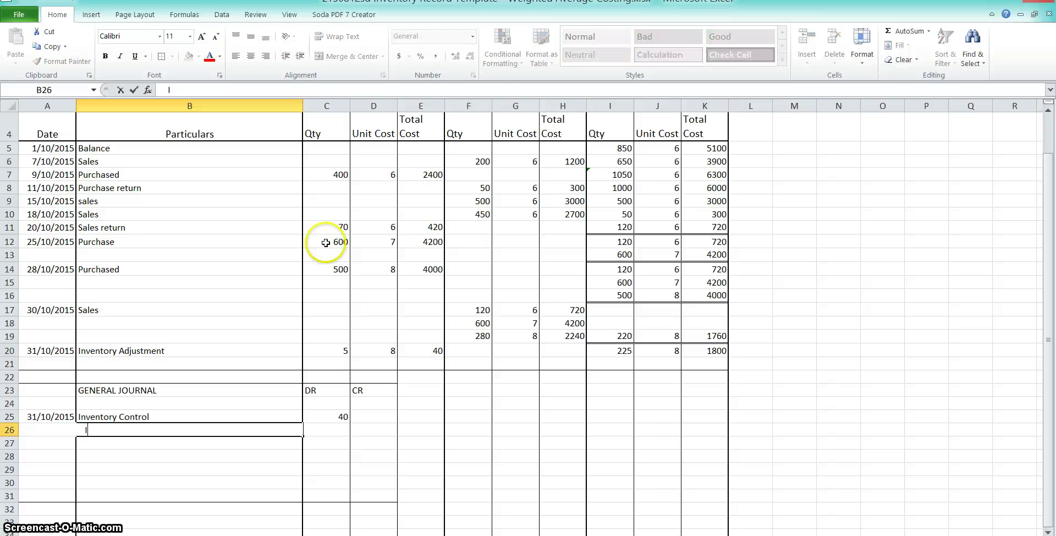
type("Inventory Adjustment")
key("Right")
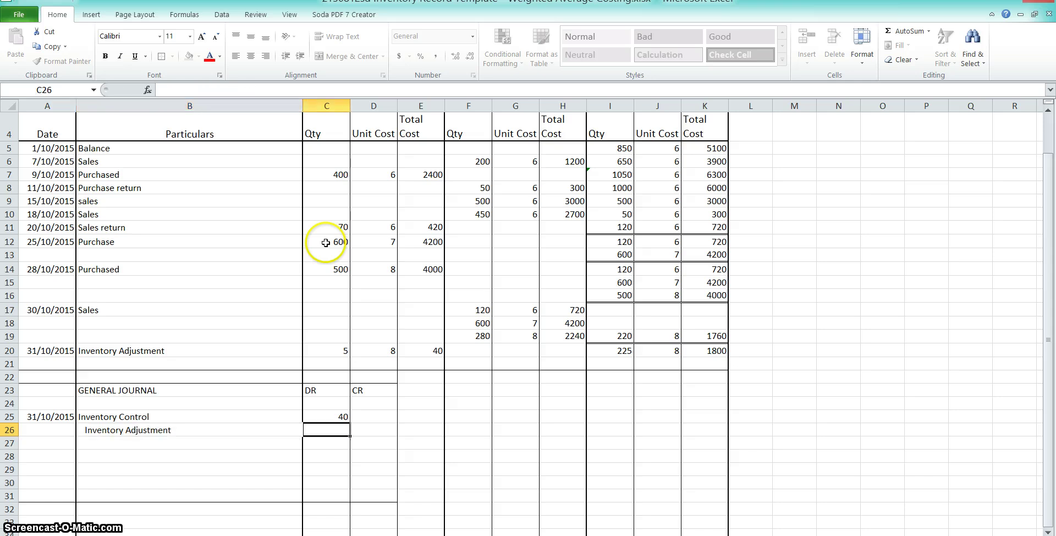
key("Right")
type("=")
key("Left")
key("Up")
key("Return")
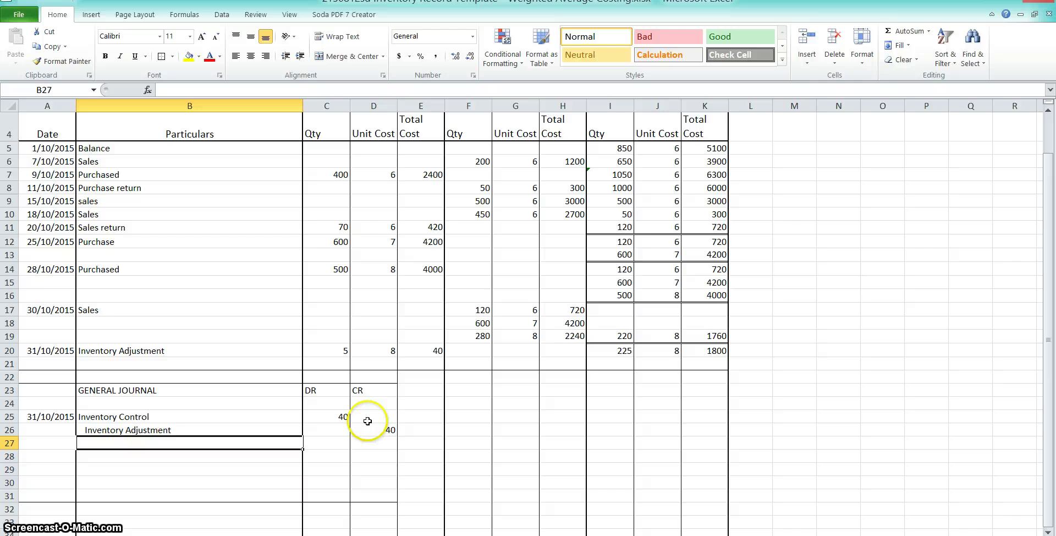
type("(")
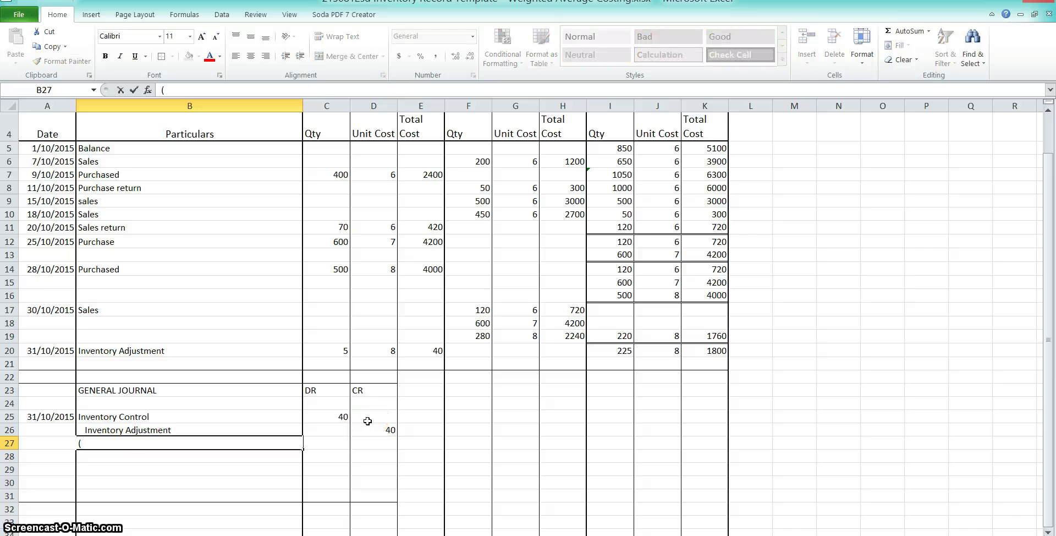
type("adjustment to agree to stocktak")
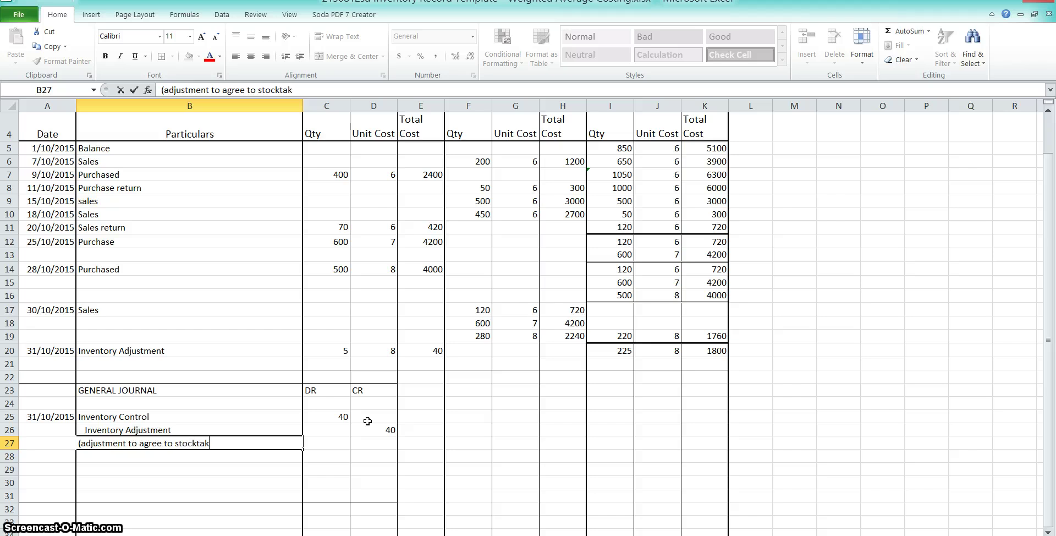
type("e balances)")
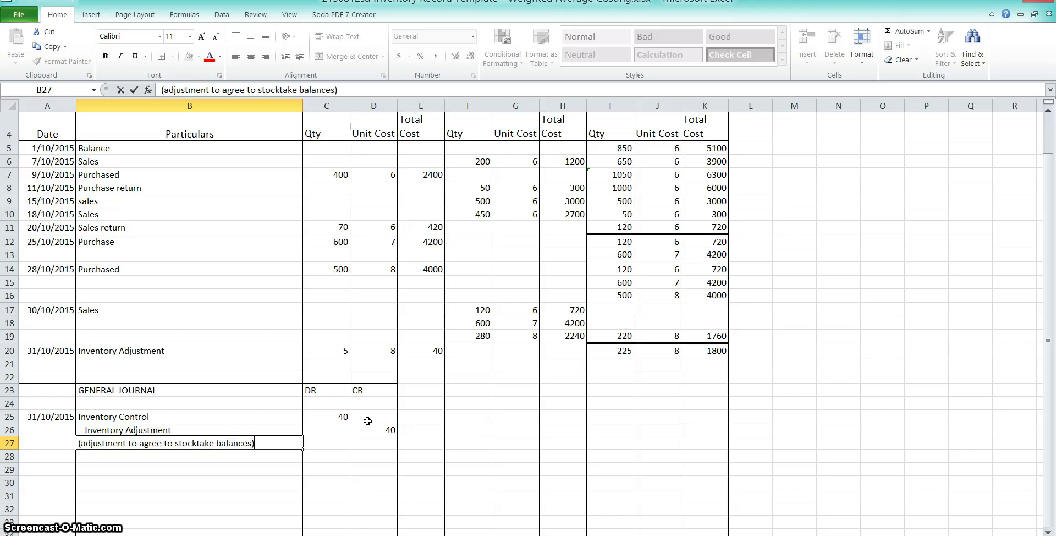
key("Return")
left_click(409, 428)
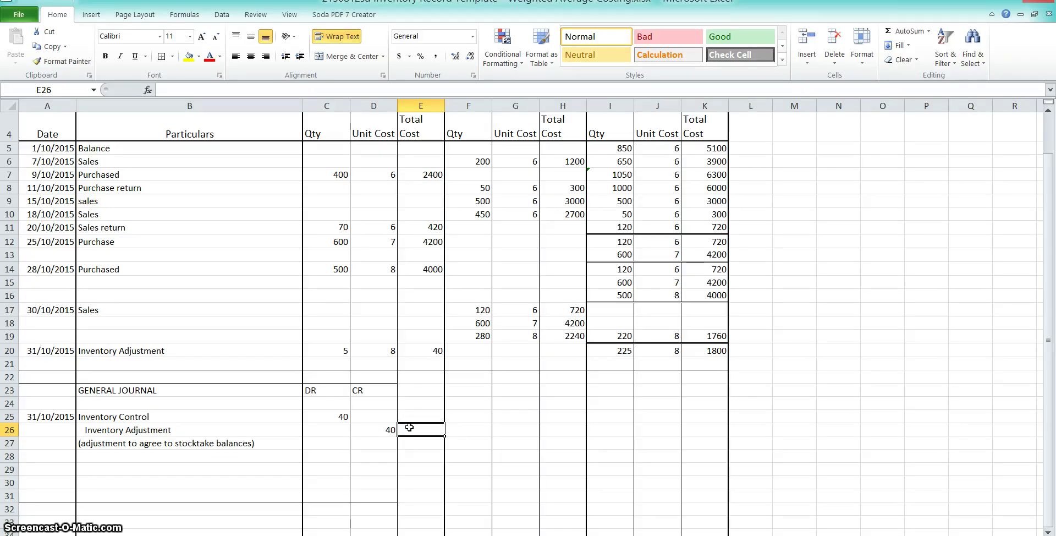
scroll(607, 244, "up", 1)
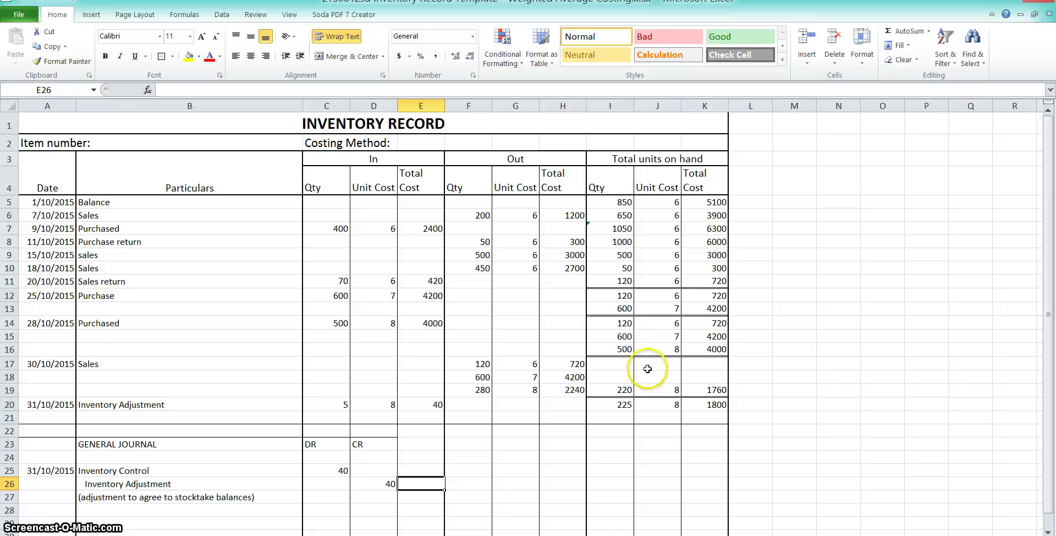
left_click_drag(674, 299, 670, 347)
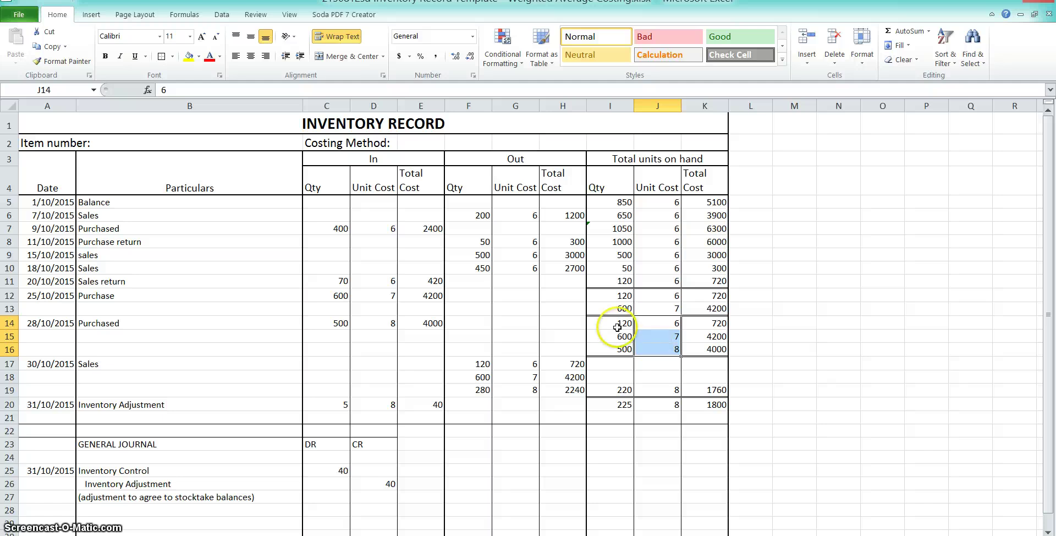
left_click(652, 324)
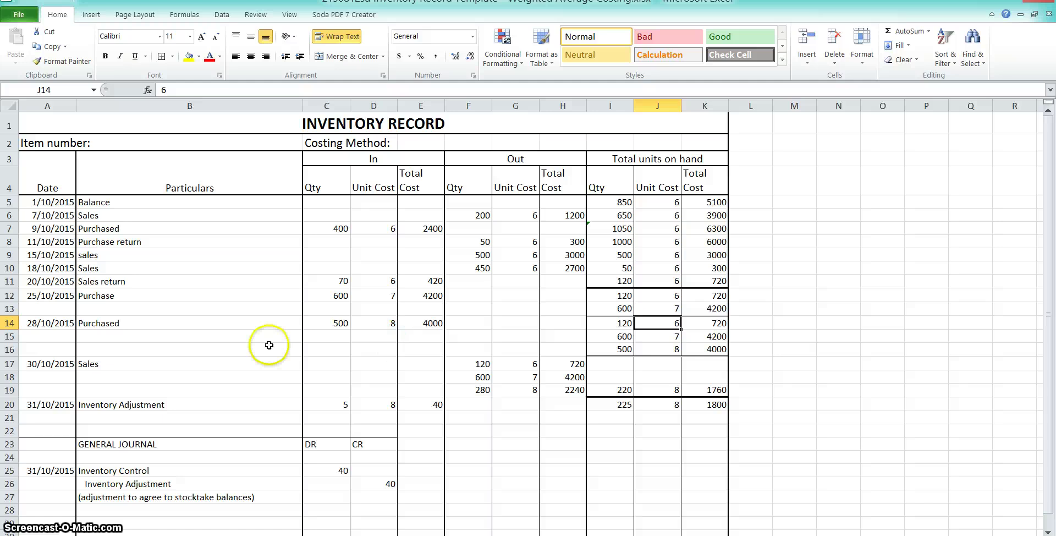